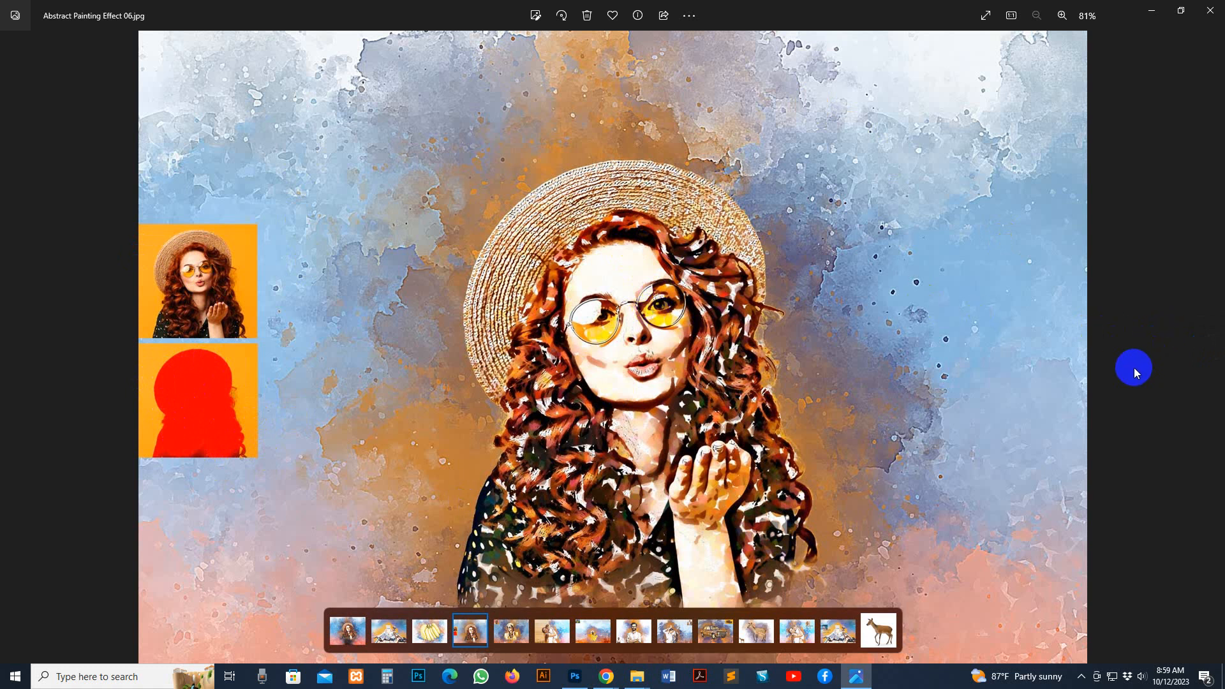
- Look through the Abstract Painting Effect sample images up to the deer photo, and close the image viewer
left_click(1215, 350)
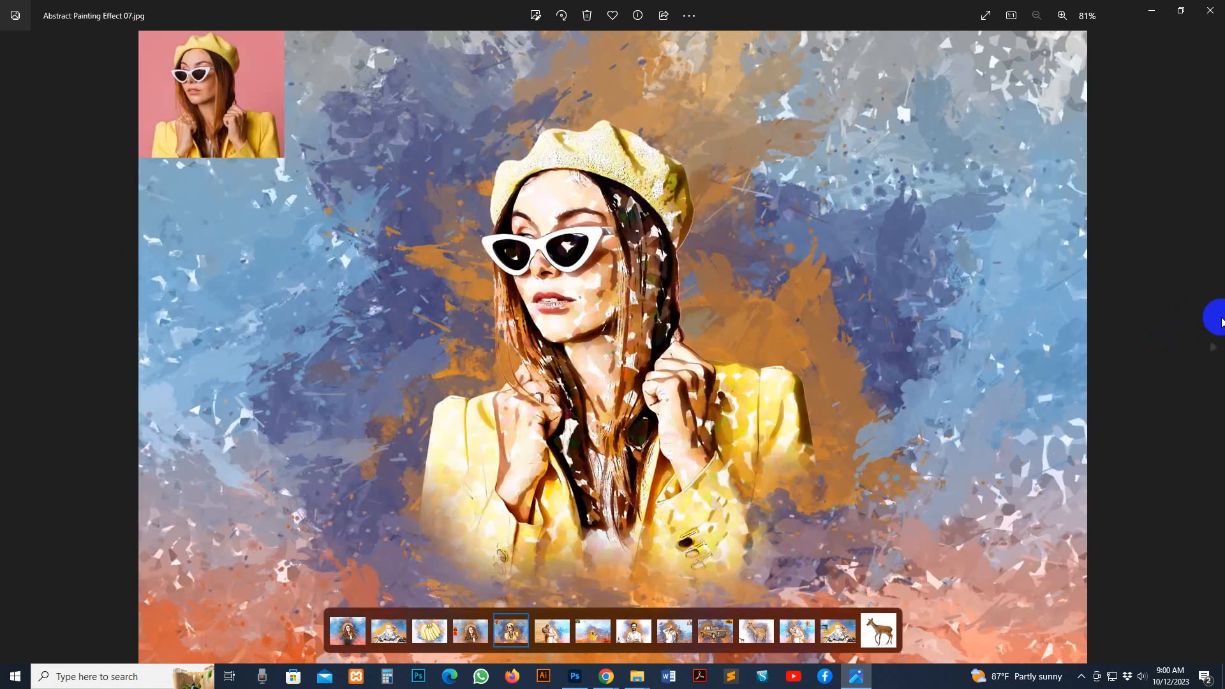
left_click(1211, 349)
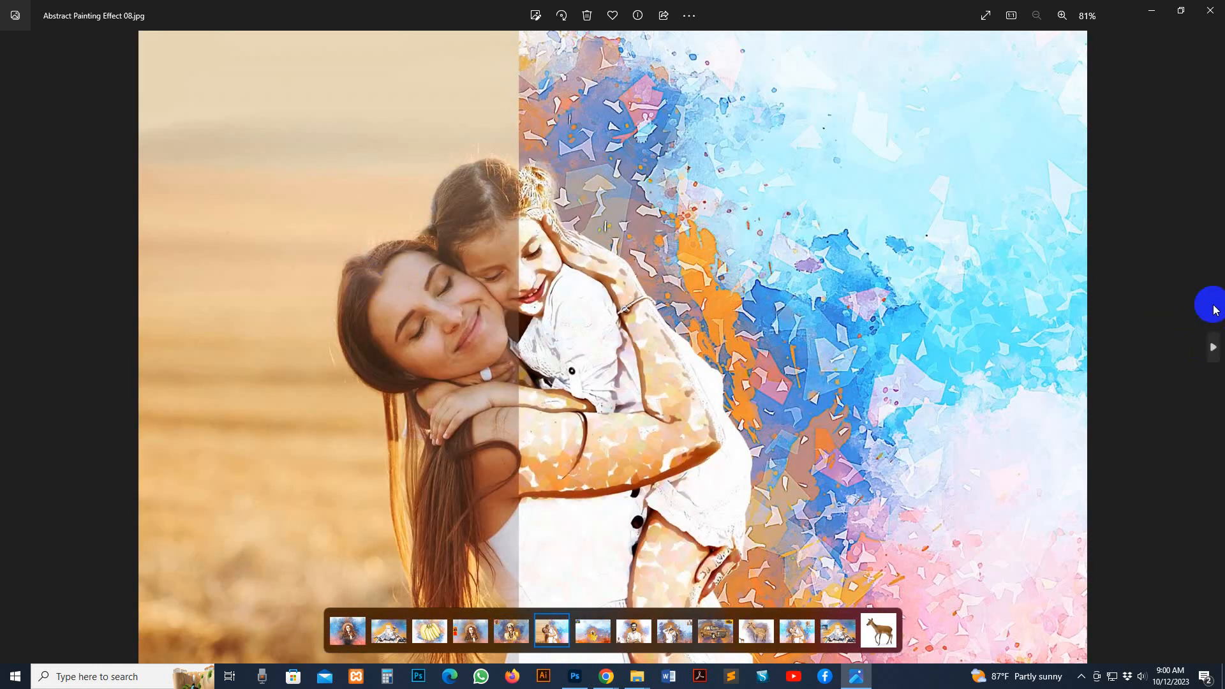
left_click(1214, 349)
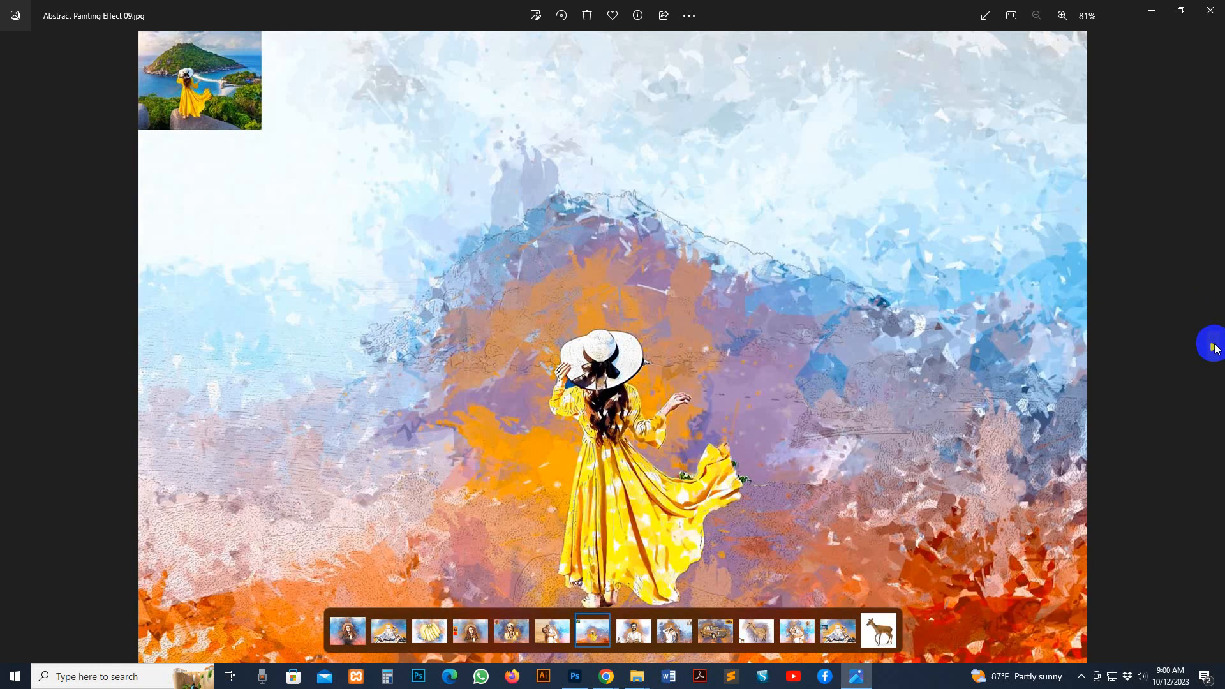
left_click(1214, 348)
left_click(1214, 348)
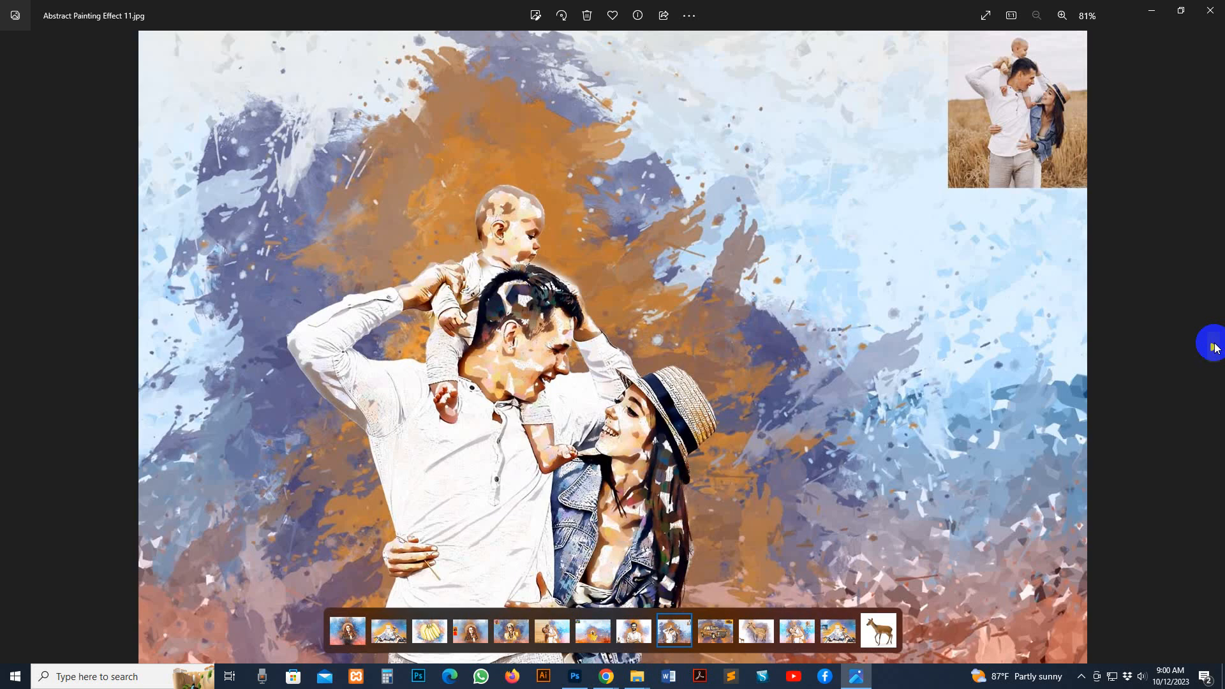
left_click(1214, 348)
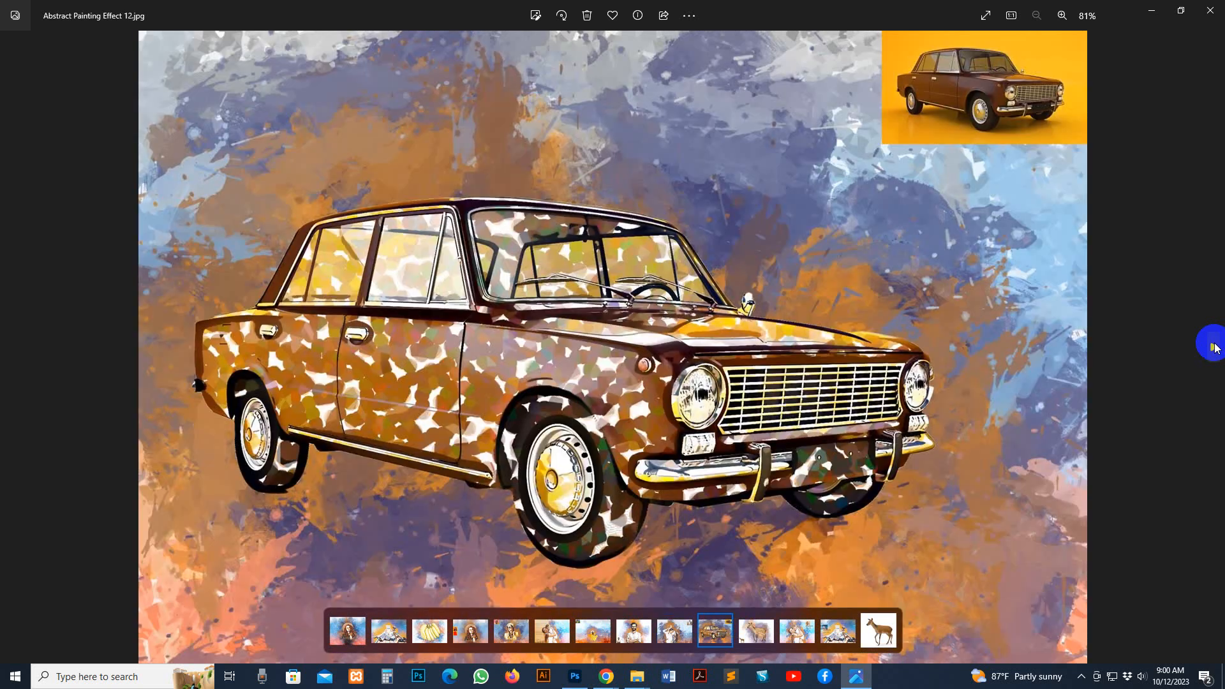
left_click(1213, 349)
left_click(1214, 348)
left_click(1214, 349)
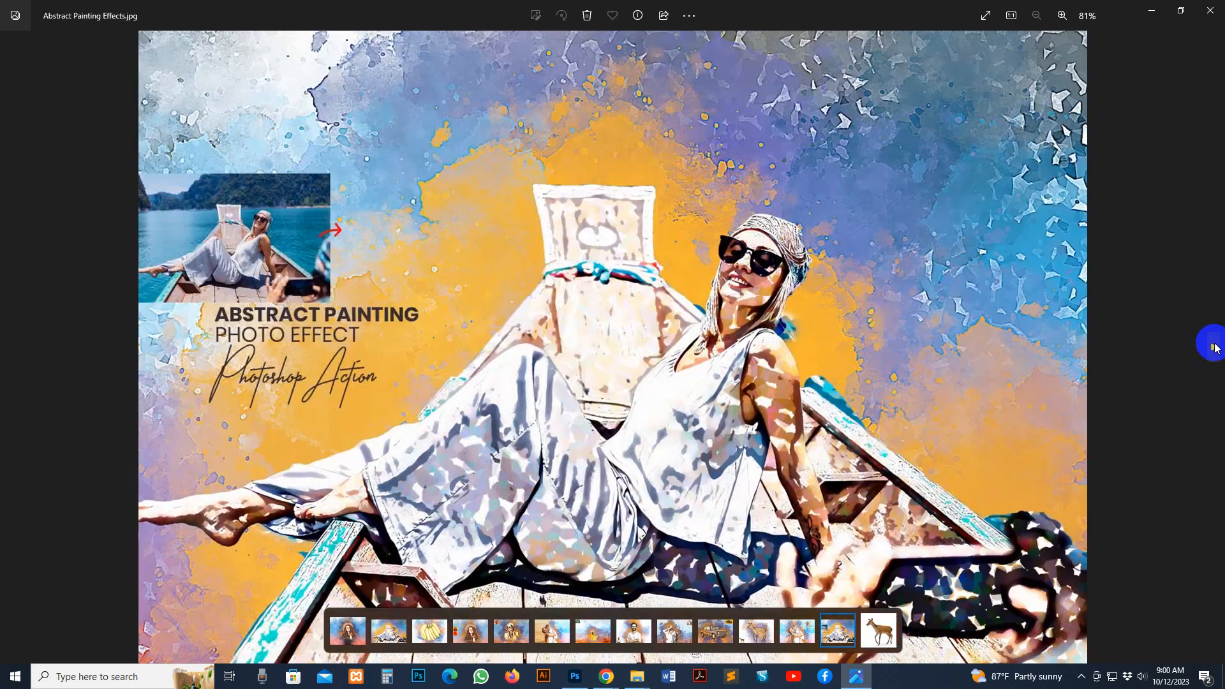
left_click(1214, 349)
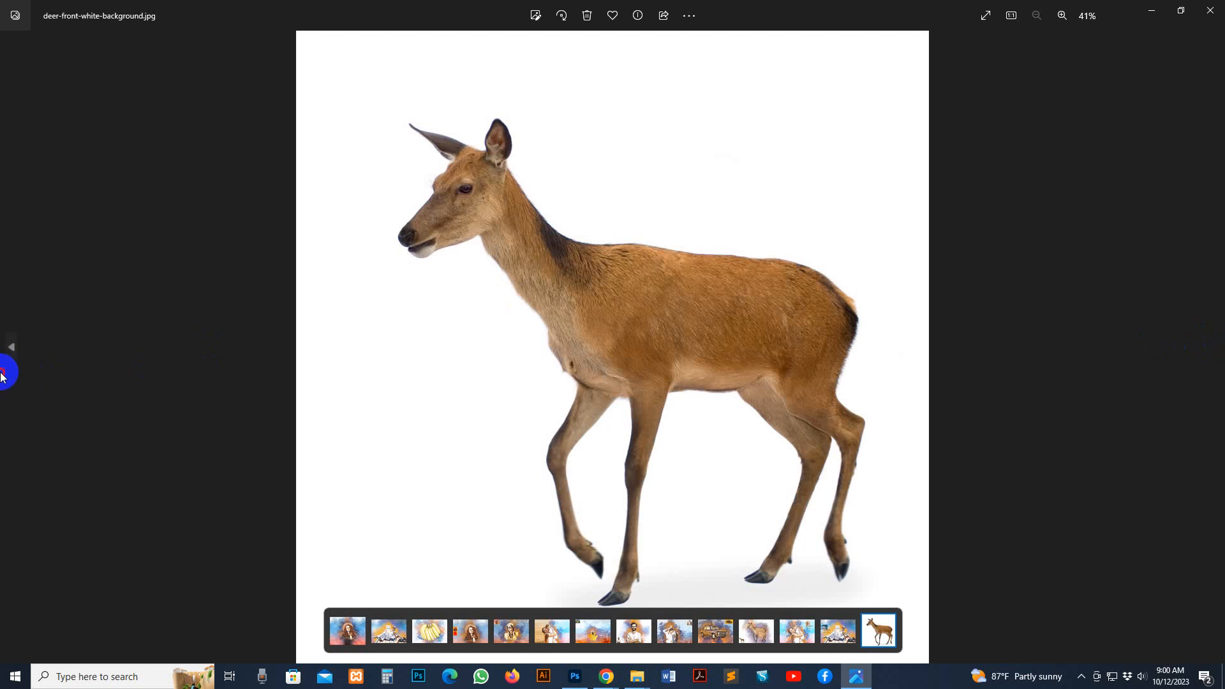
left_click(9, 367)
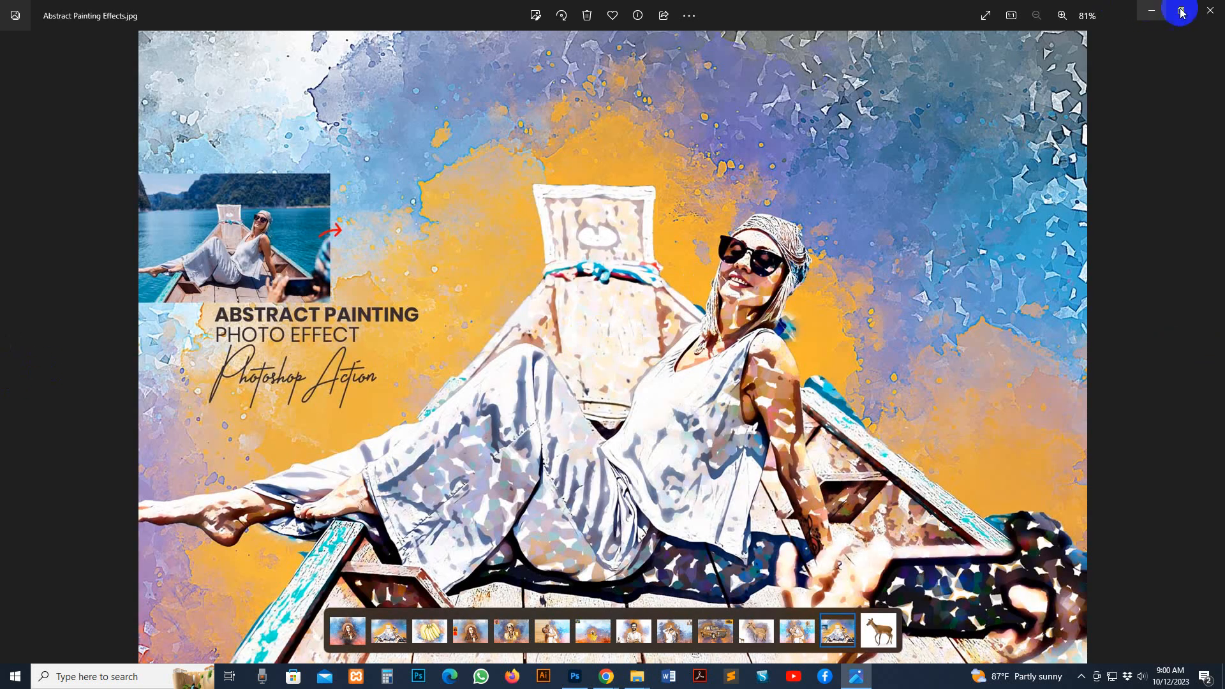
left_click(1211, 11)
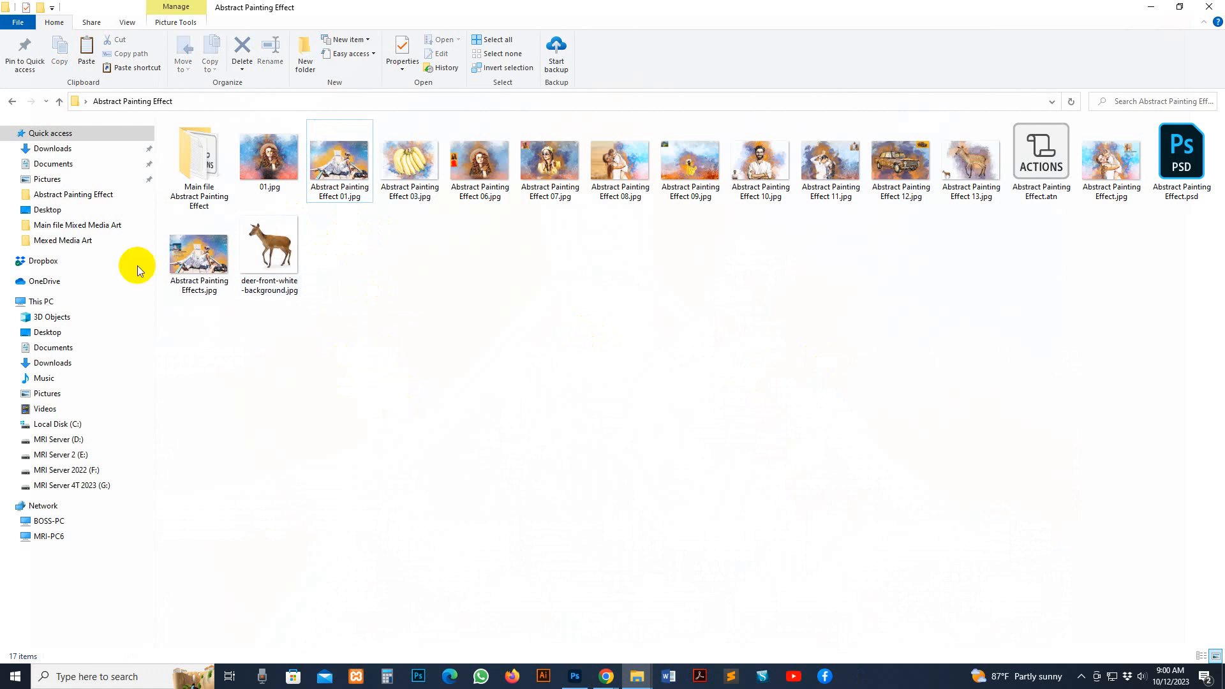
- Open the Main file Abstract Painting Effect folder and review its action, brush and help files
double_click(189, 137)
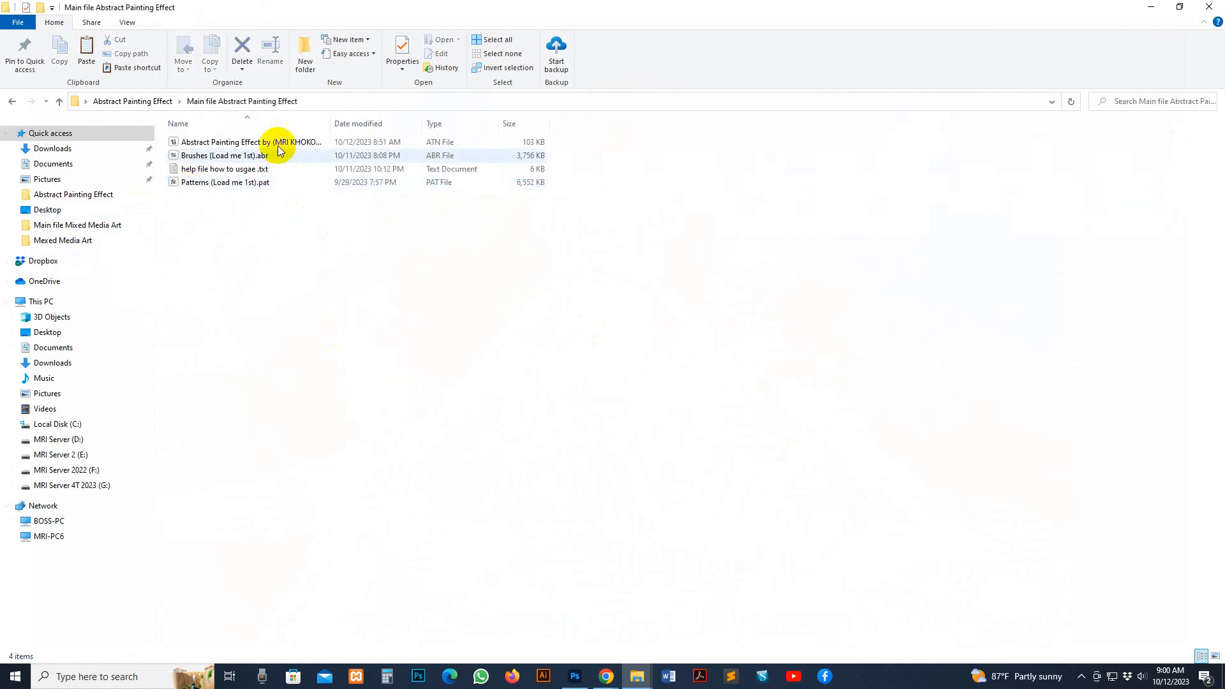
left_click(248, 141)
left_click(192, 156)
left_click(206, 171)
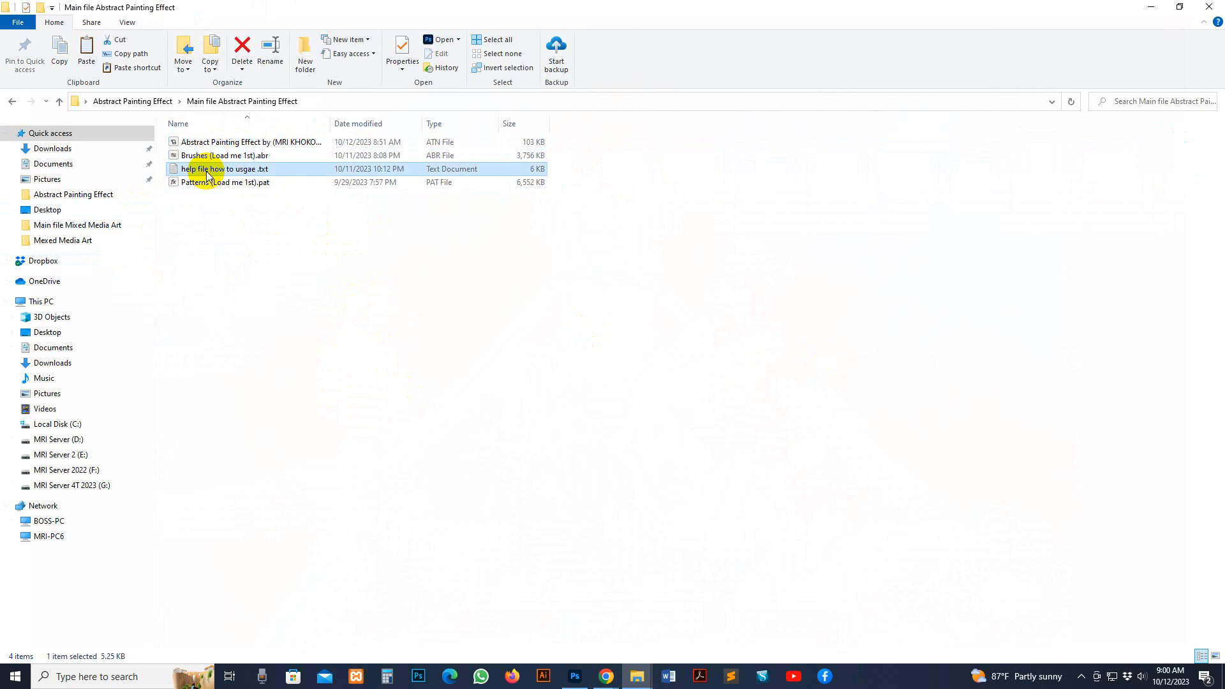
- Read the help file's notes on supported versions, photo size and support contacts, and close it
double_click(200, 170)
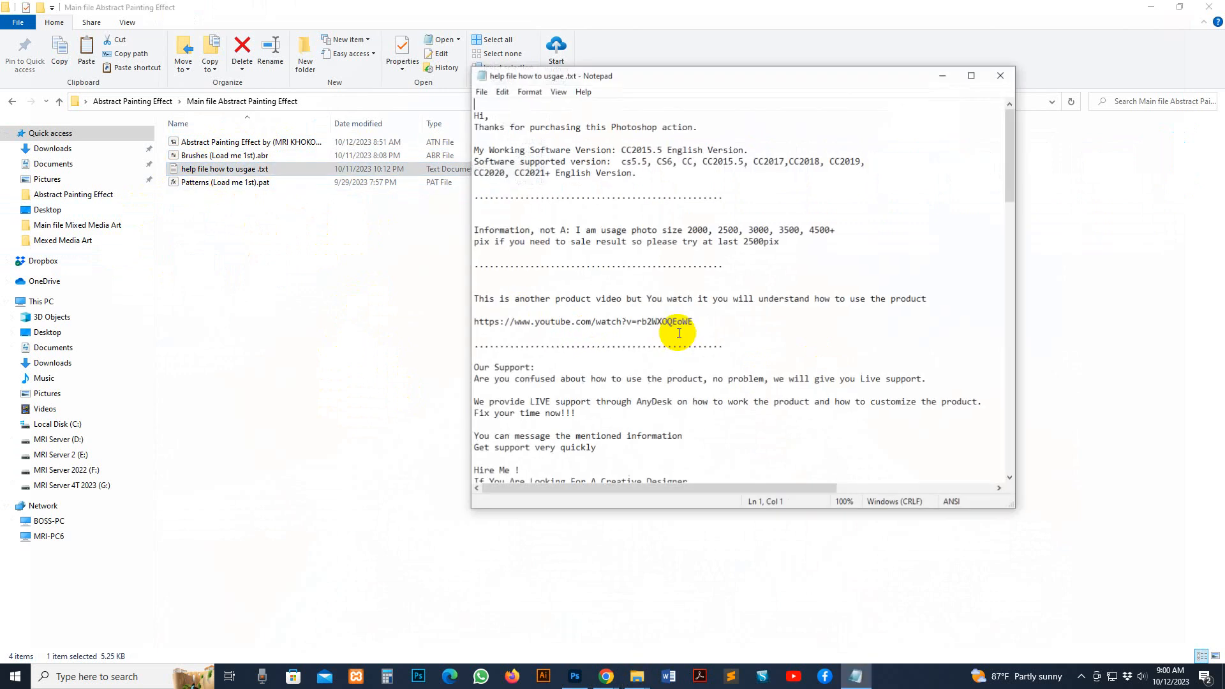
scroll(670, 331, "down", 1)
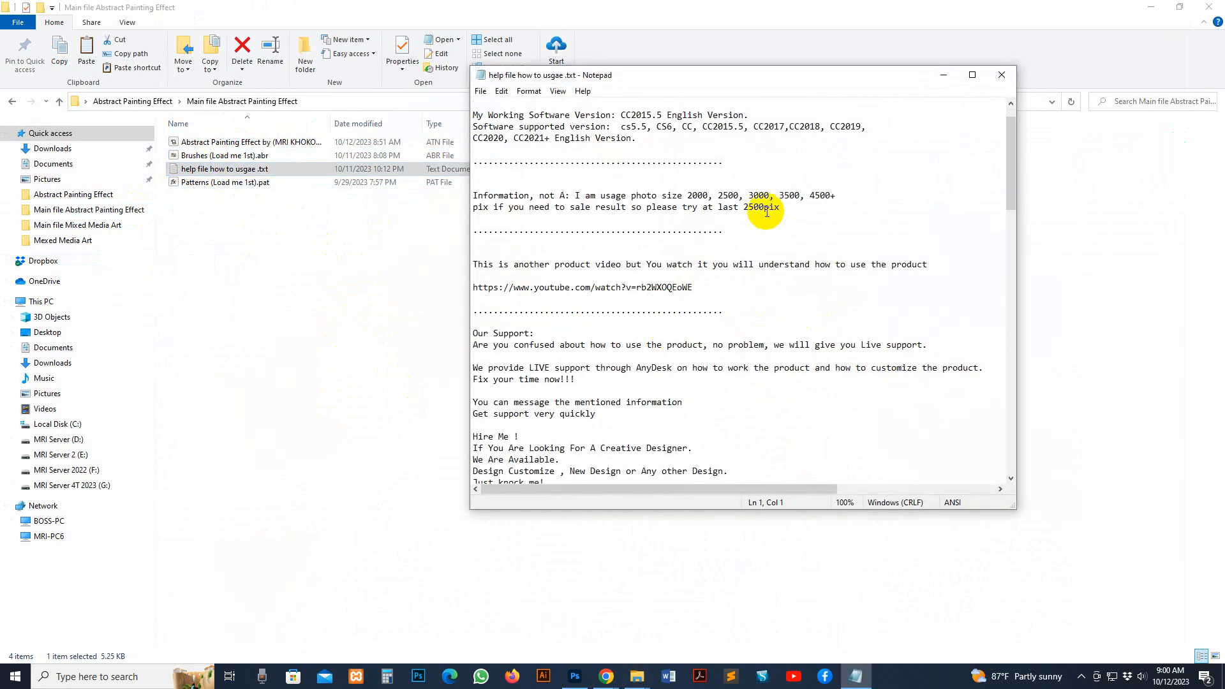
left_click(833, 207)
scroll(648, 285, "down", 4)
scroll(518, 322, "down", 4)
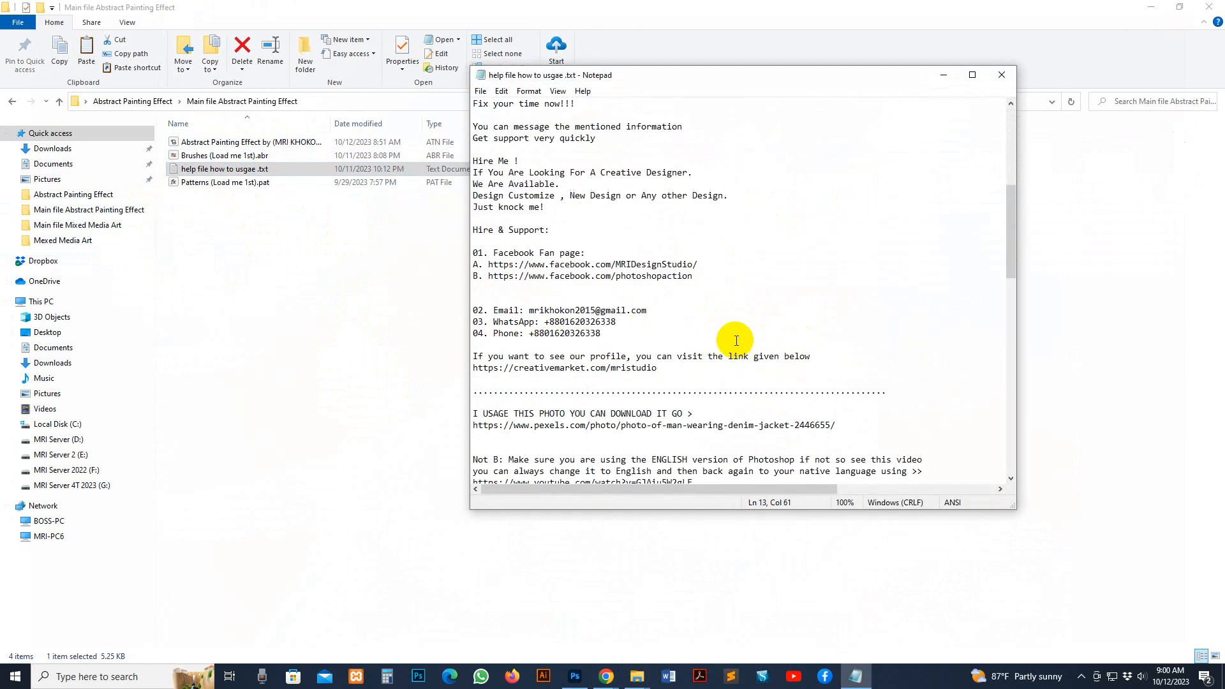
left_click_drag(634, 339, 473, 241)
left_click(630, 326)
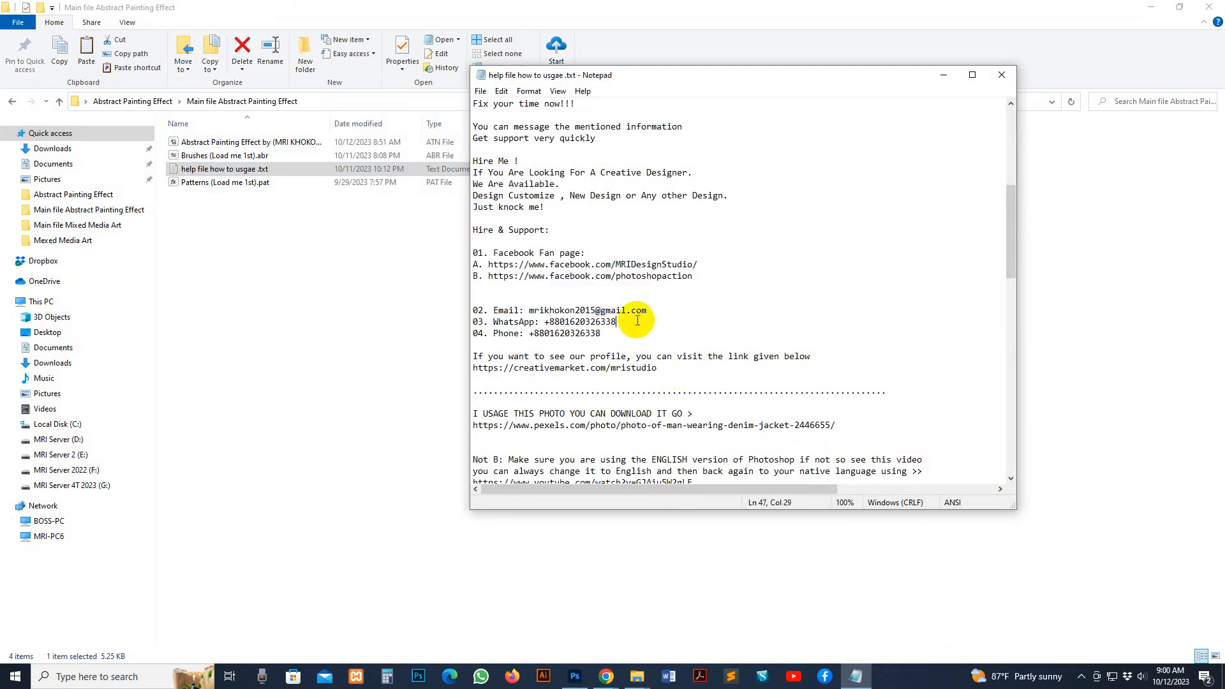
left_click_drag(601, 333, 472, 257)
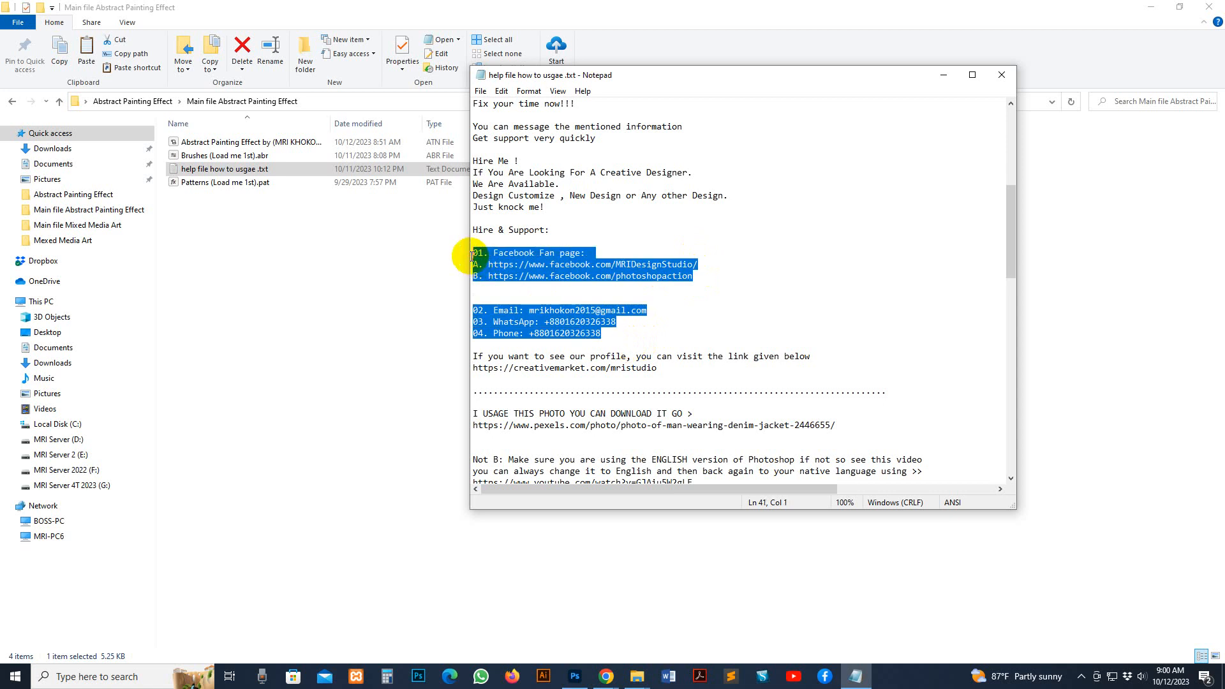
left_click(695, 276)
left_click(1001, 75)
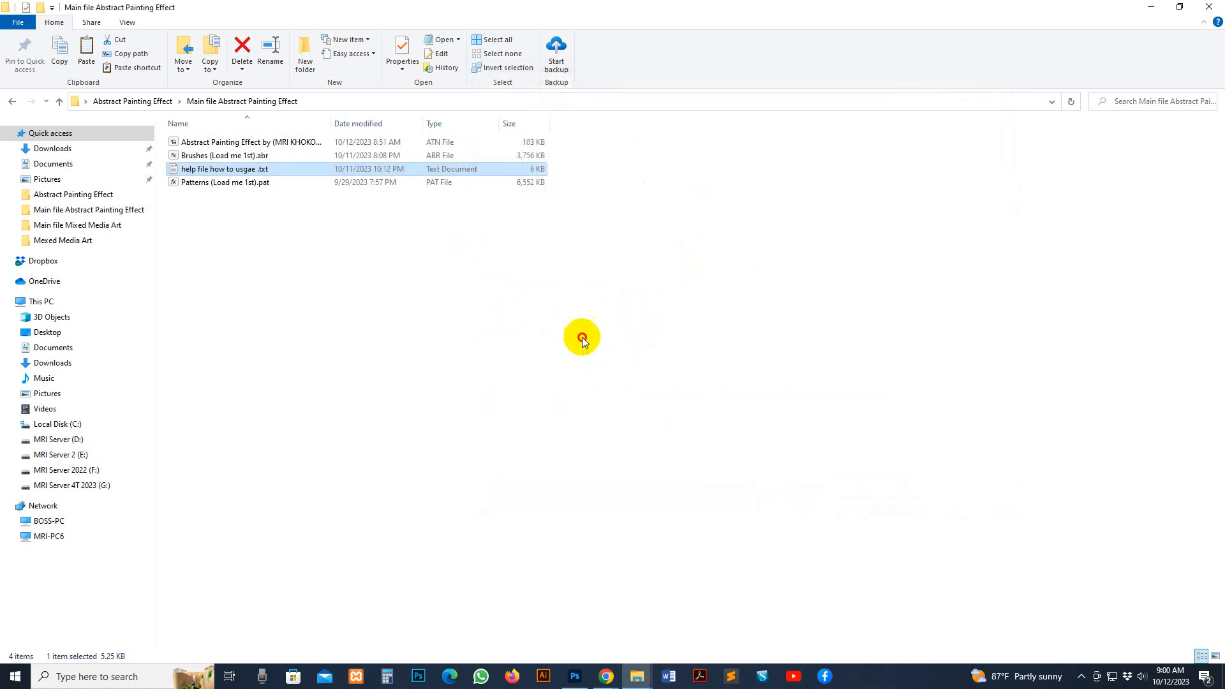
- Open Patterns (Load me 1st).pat directly from the folder in Photoshop, and return to the folder
left_click(206, 156)
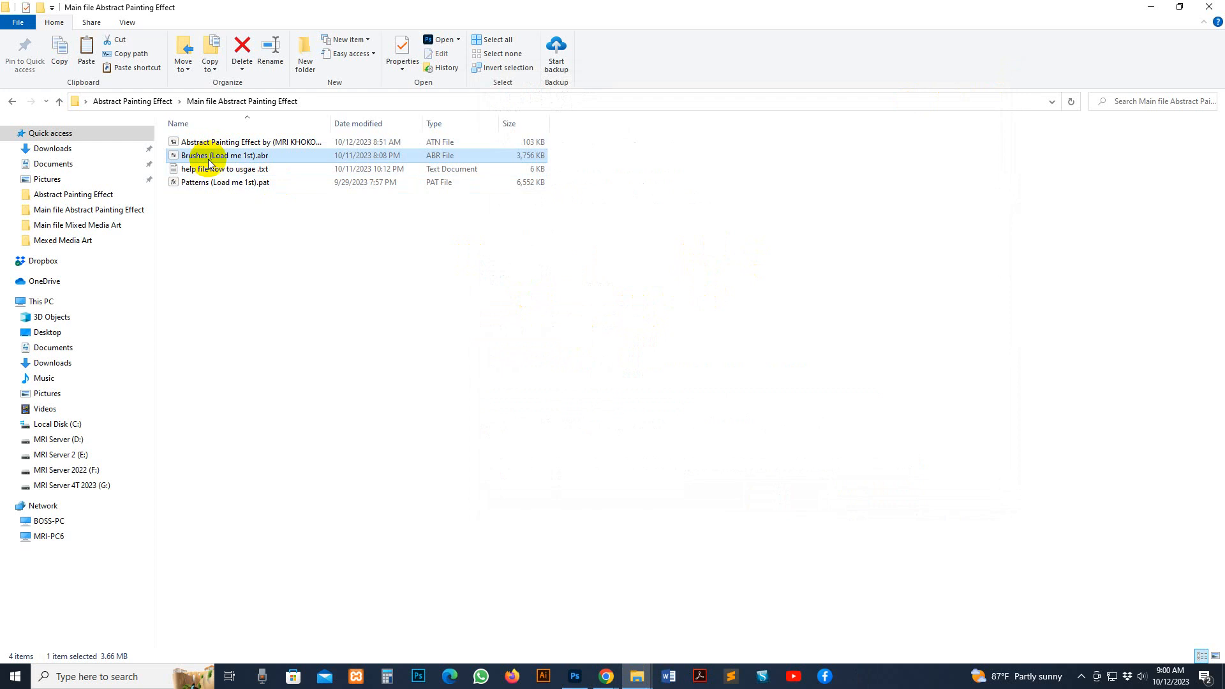
left_click(208, 184)
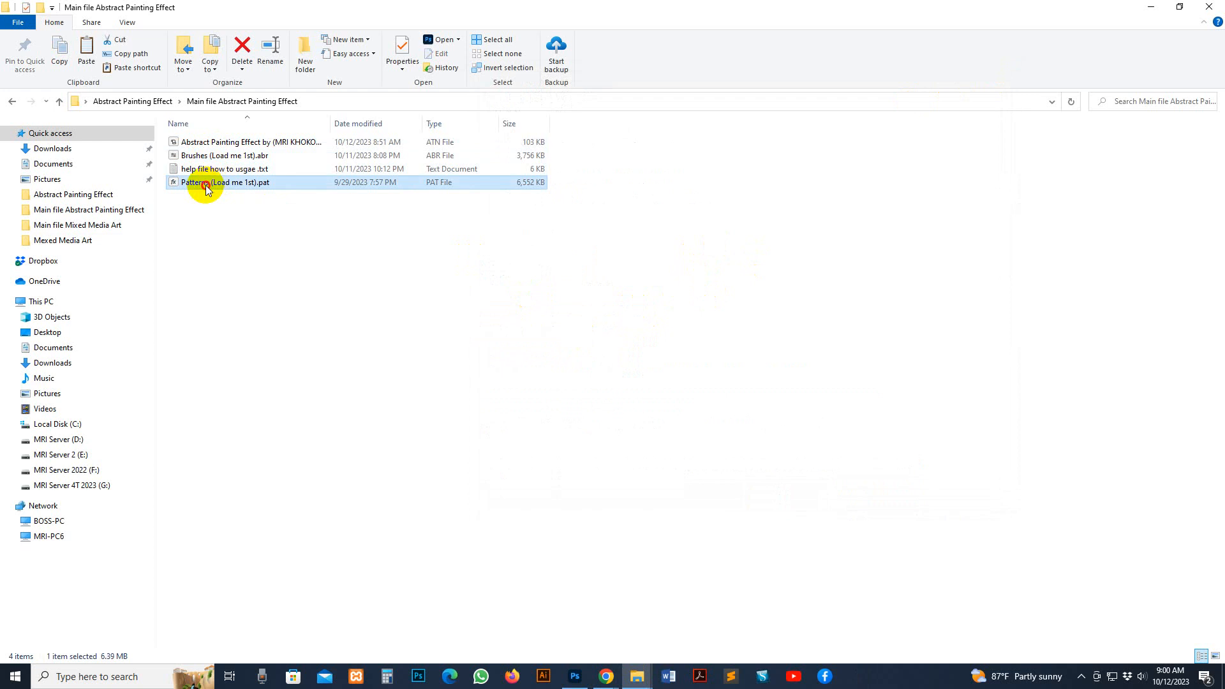
double_click(208, 185)
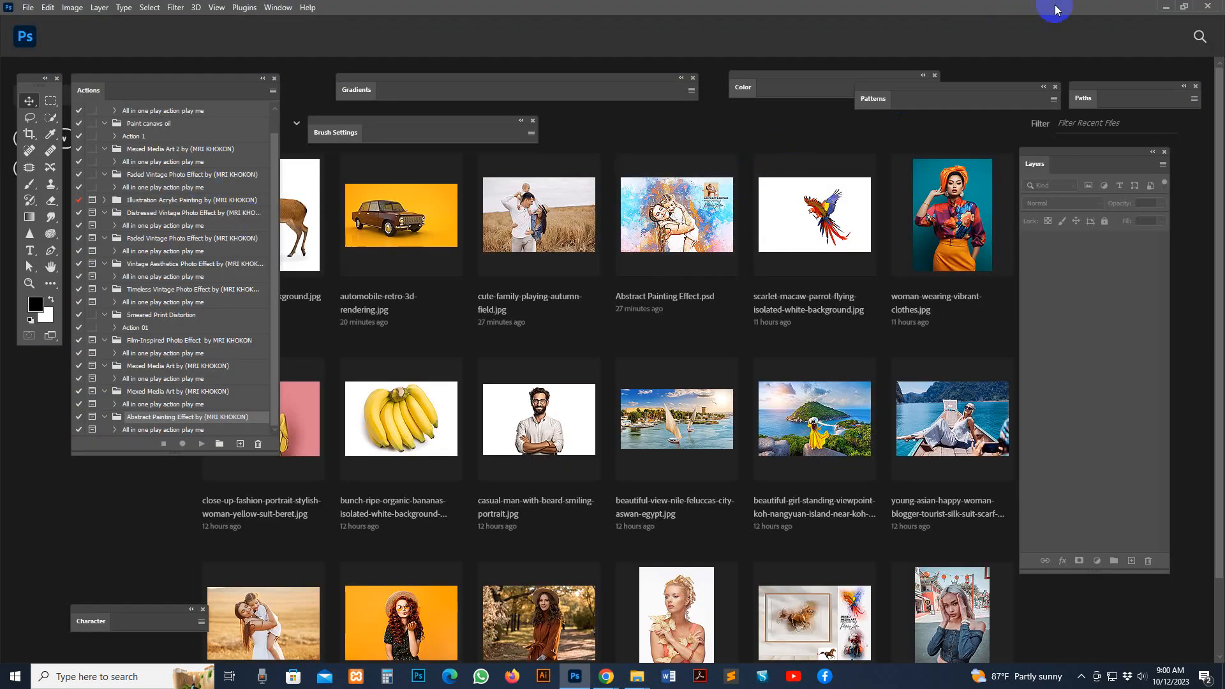
left_click(1172, 9)
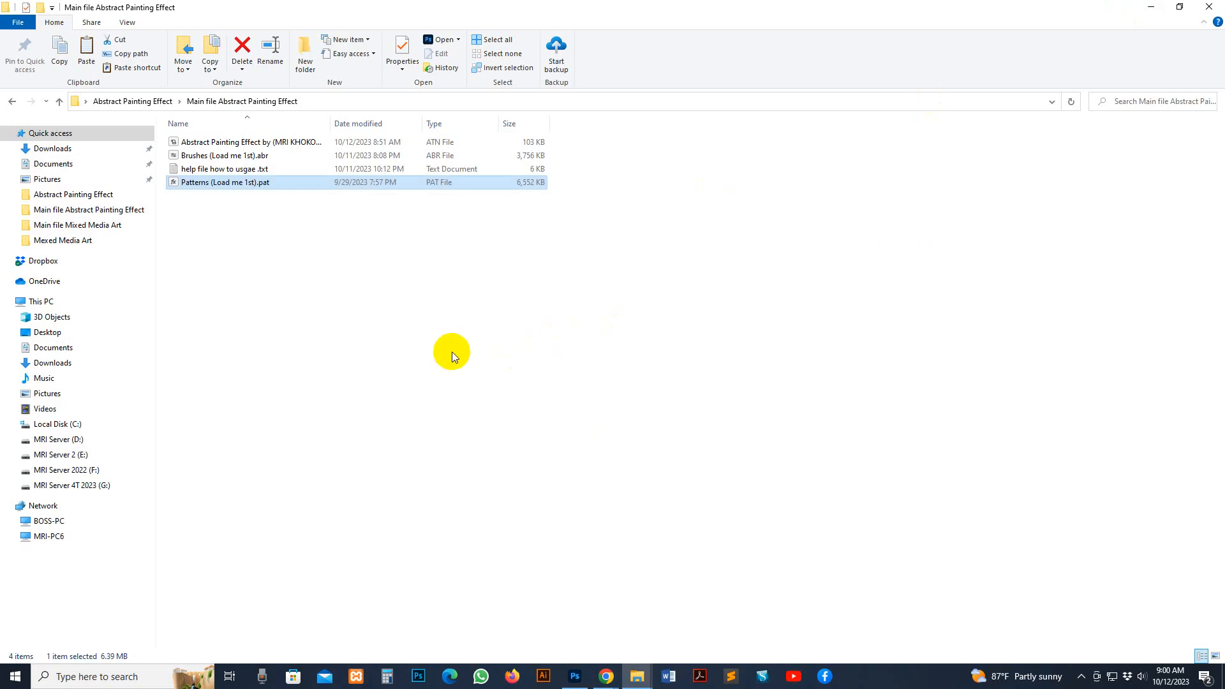
left_click(574, 678)
left_click(574, 678)
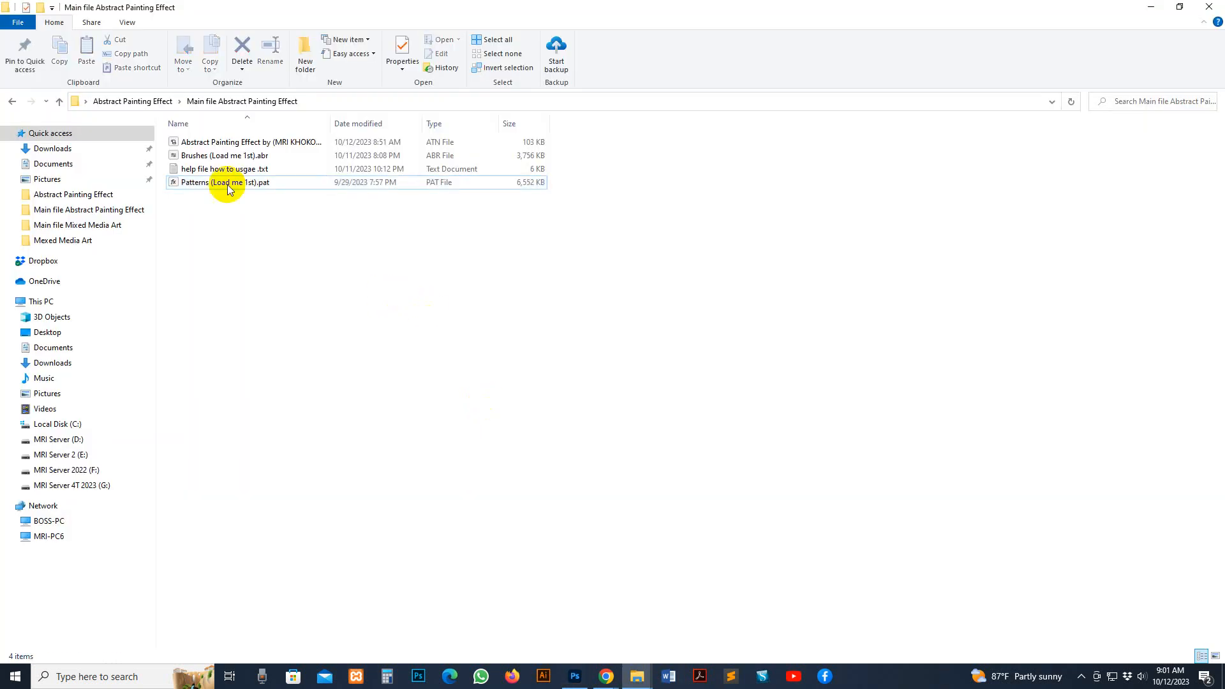
left_click(211, 170)
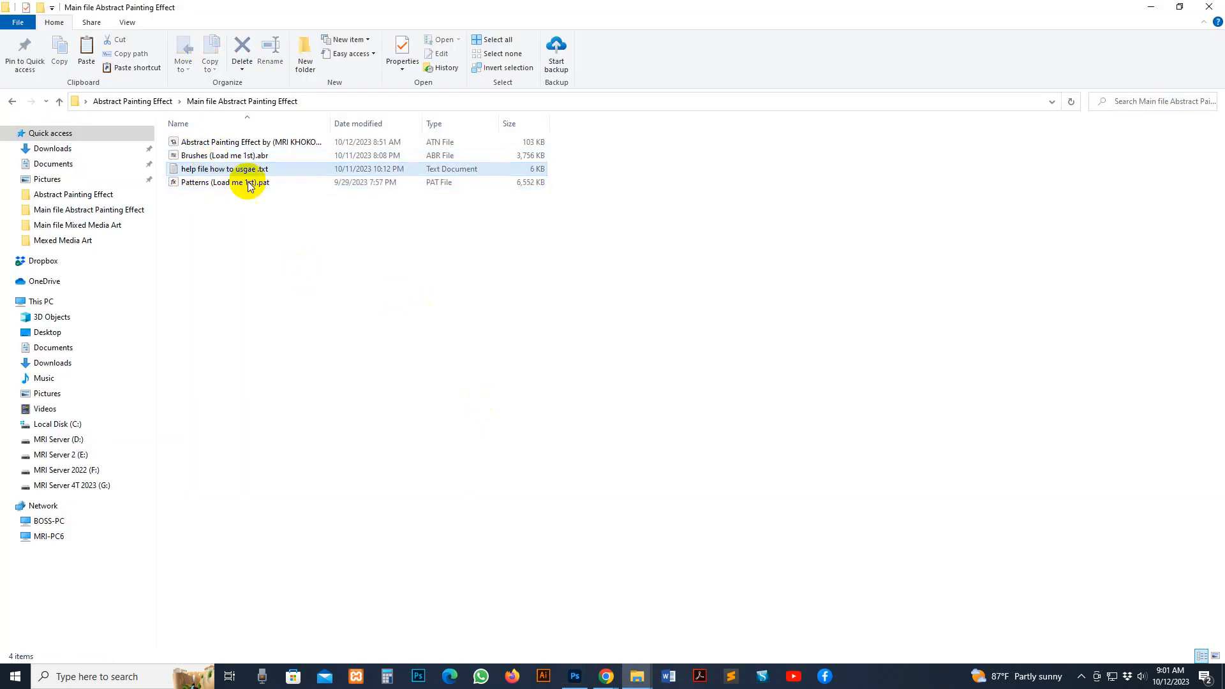
left_click(391, 465)
- Switch to Photoshop and import Brushes (Load me 1st).abr from the Main file Abstract Painting Effect folder into the brush presets
left_click(577, 683)
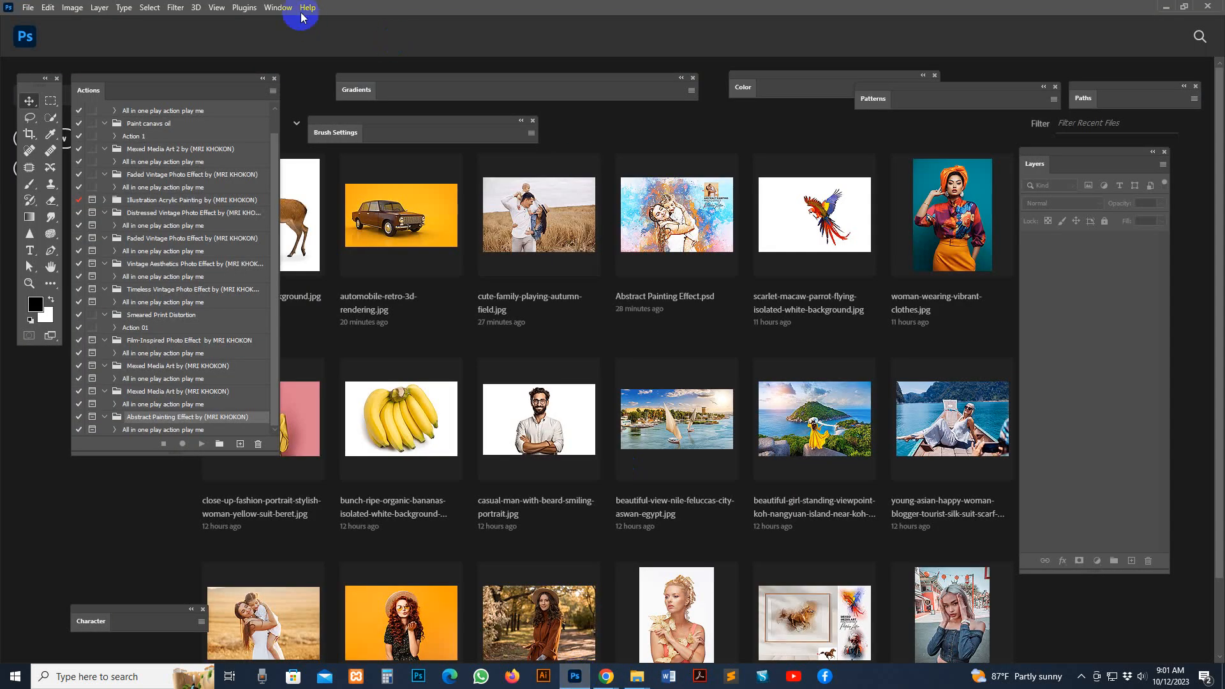
left_click(278, 8)
left_click(287, 132)
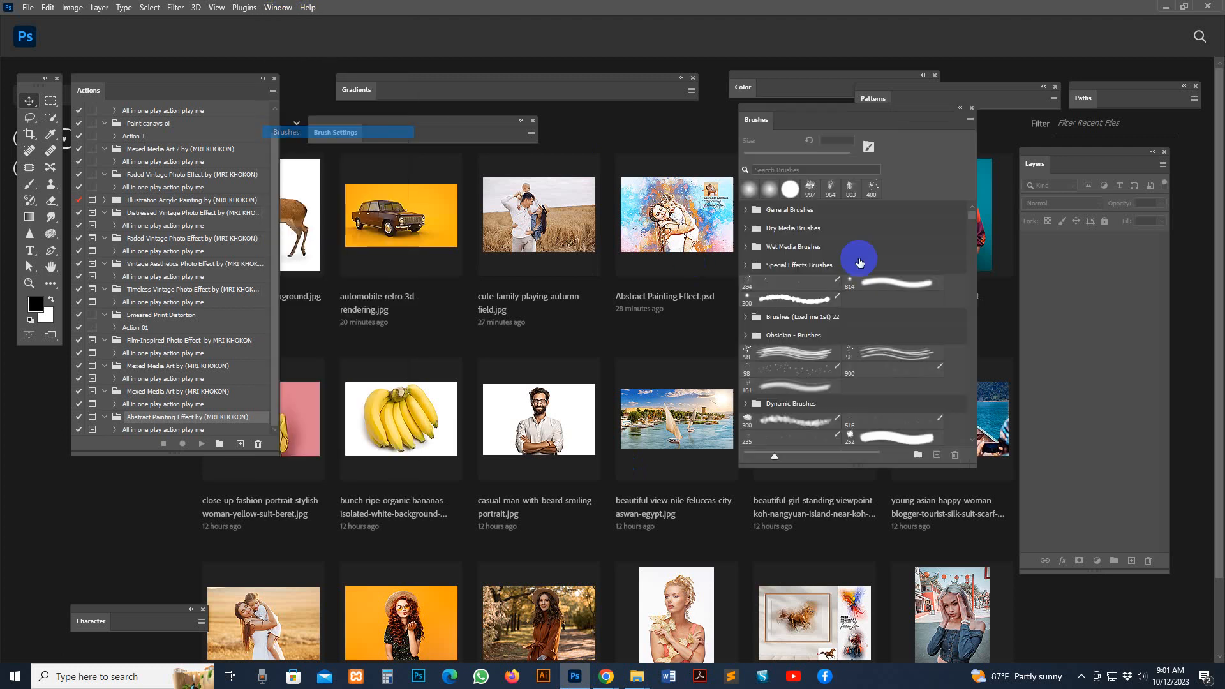
left_click(969, 127)
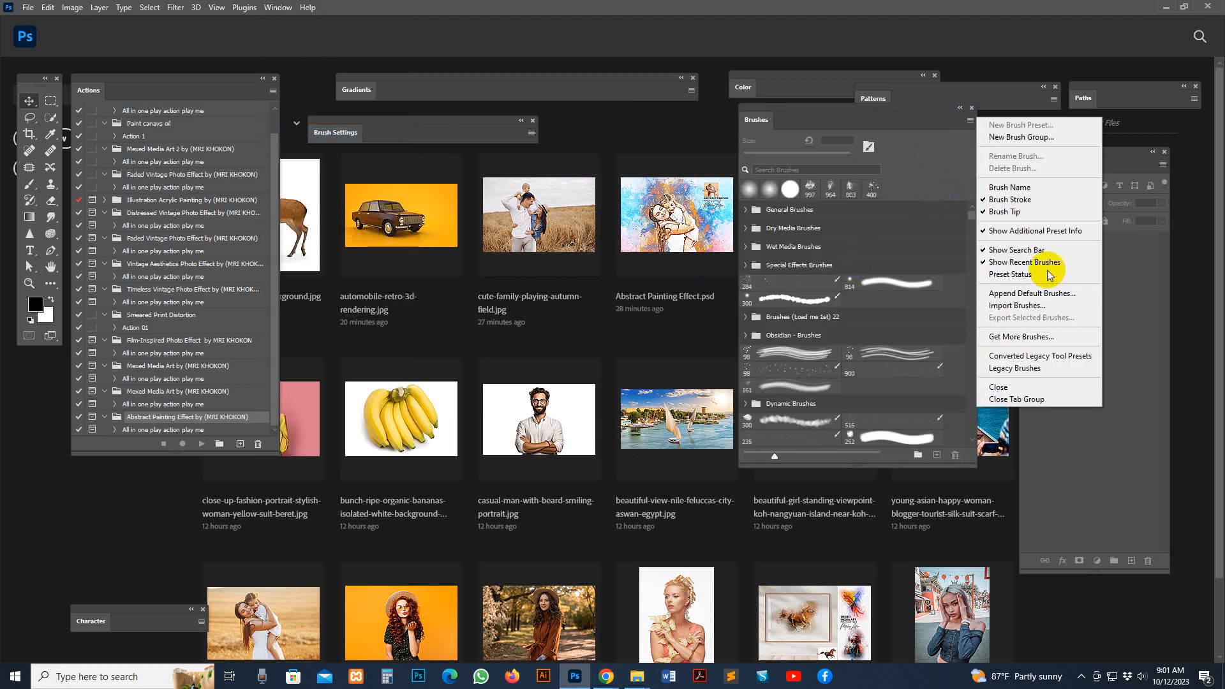
left_click(1007, 312)
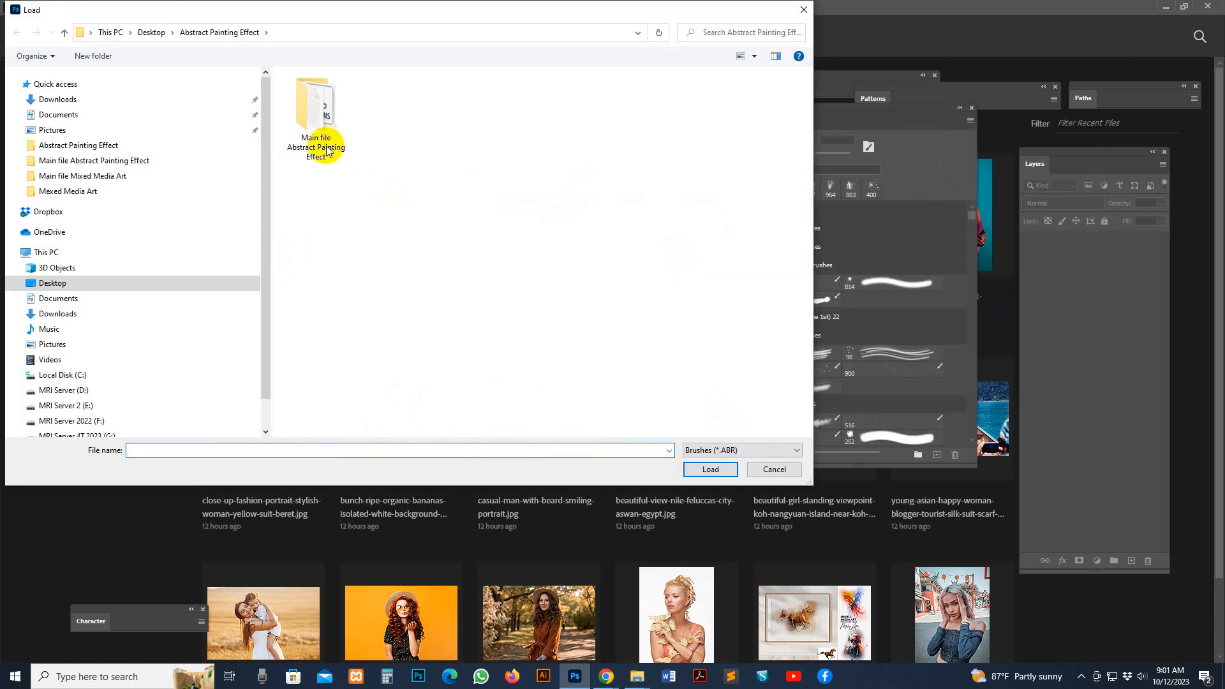
double_click(319, 144)
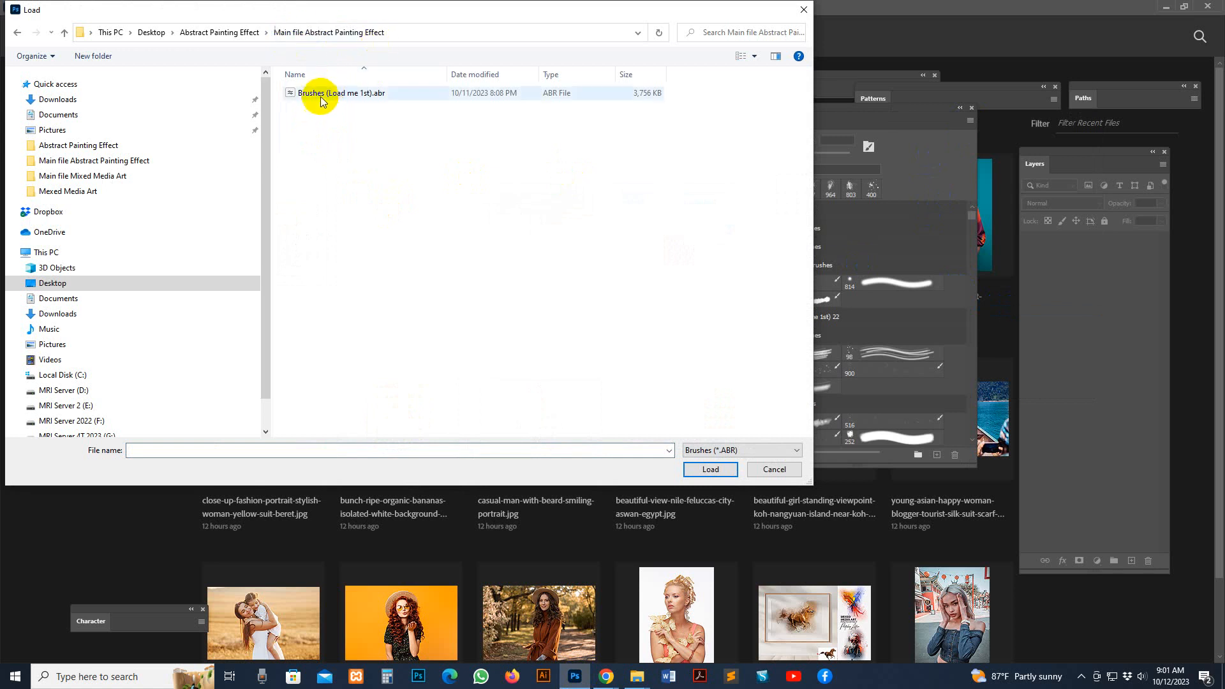
left_click(320, 102)
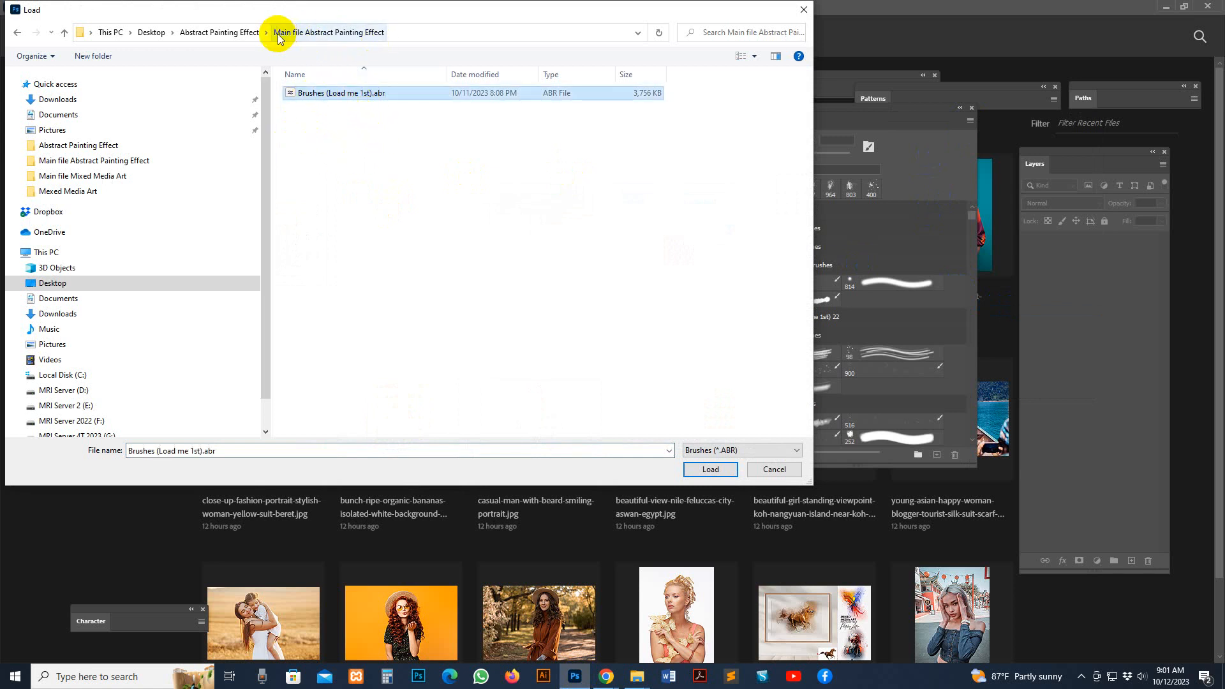
left_click(721, 473)
left_click(972, 110)
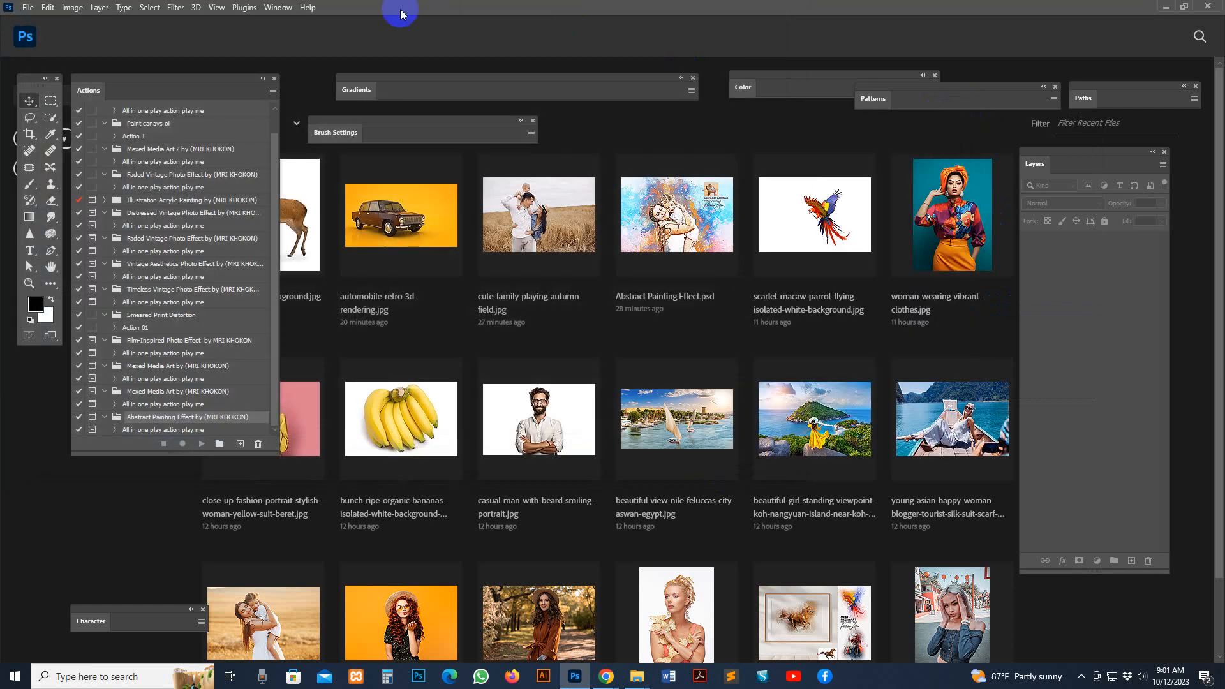
- Import Patterns (Load me 1st).pat from the Main file Abstract Painting Effect folder into the pattern presets
left_click(278, 7)
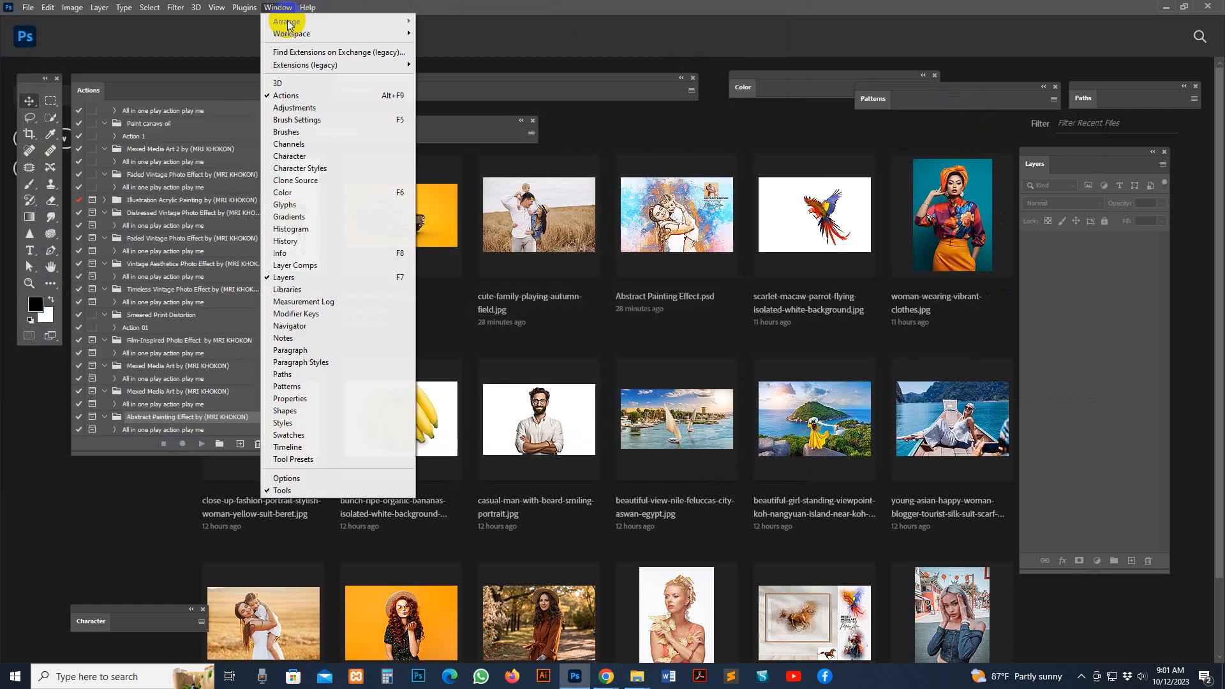
left_click(297, 388)
left_click_drag(981, 97, 889, 115)
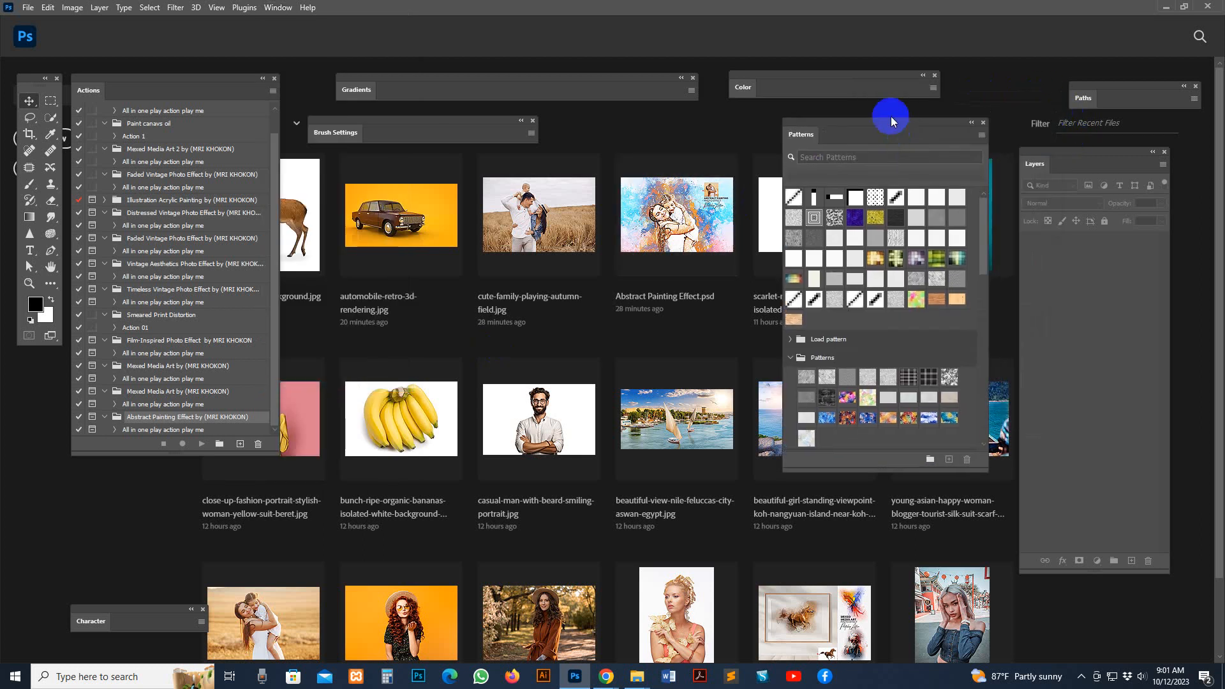
left_click(982, 134)
left_click(1042, 327)
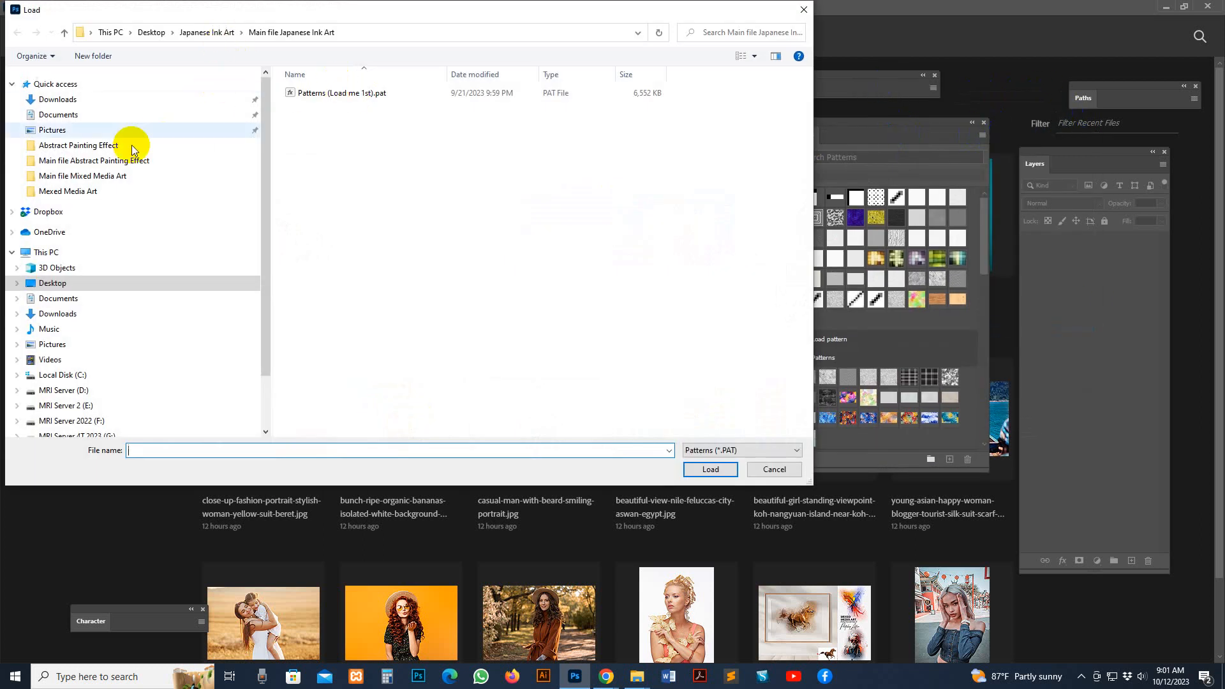
left_click(93, 161)
left_click(344, 94)
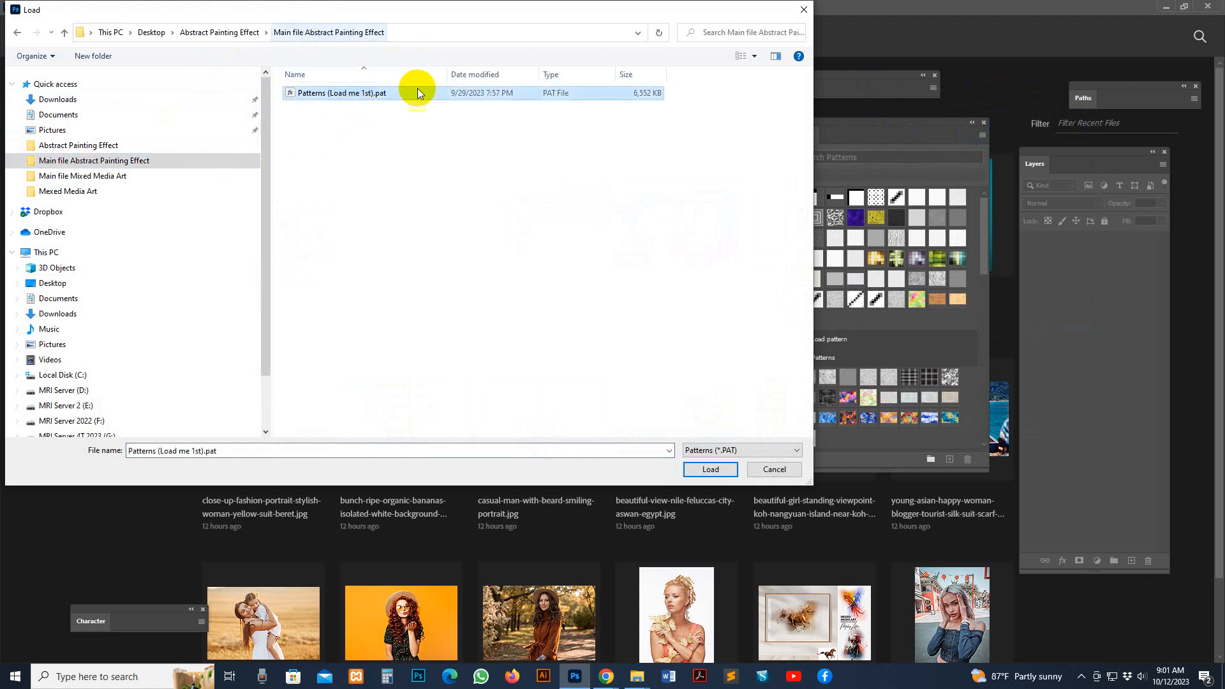
left_click(711, 469)
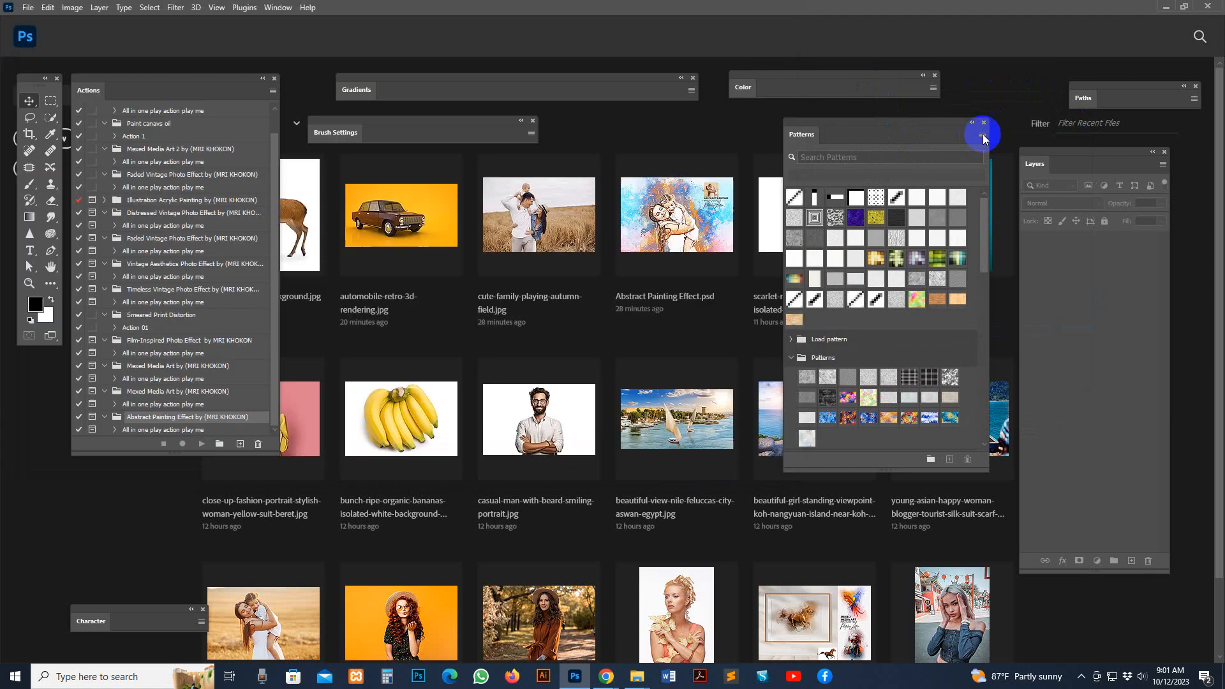
- Close the Patterns panel, and hide and redisplay the Layers panel
left_click(983, 124)
left_click(278, 7)
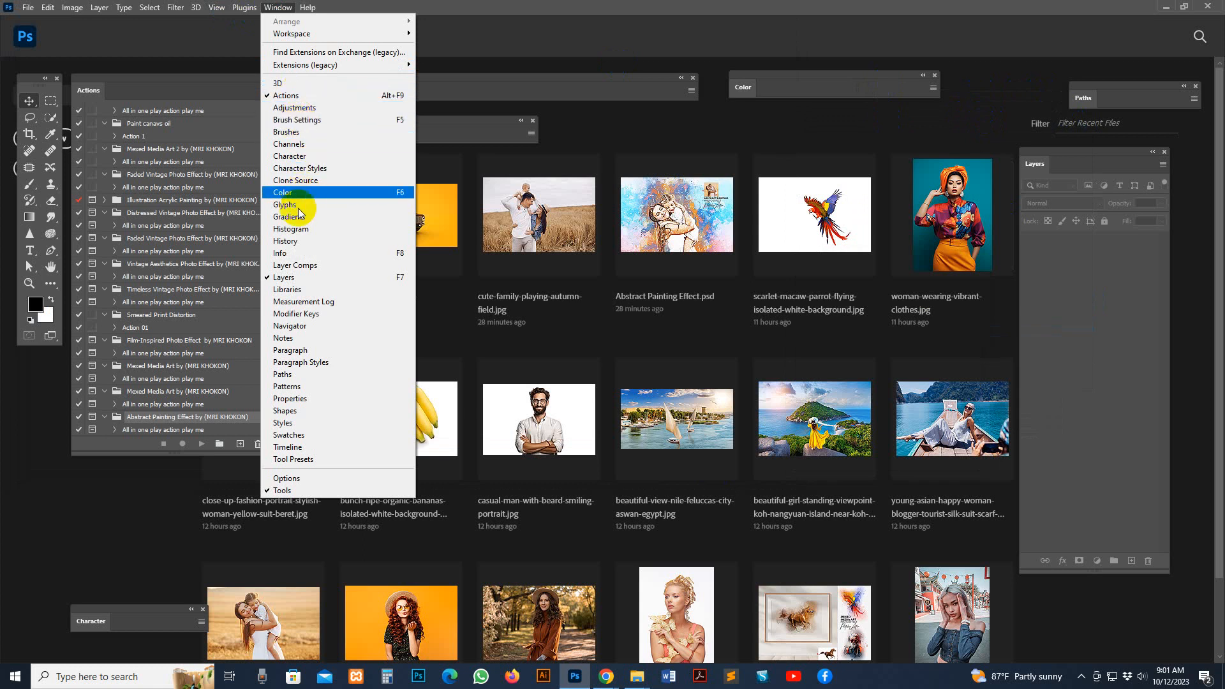
left_click(286, 277)
left_click(285, 16)
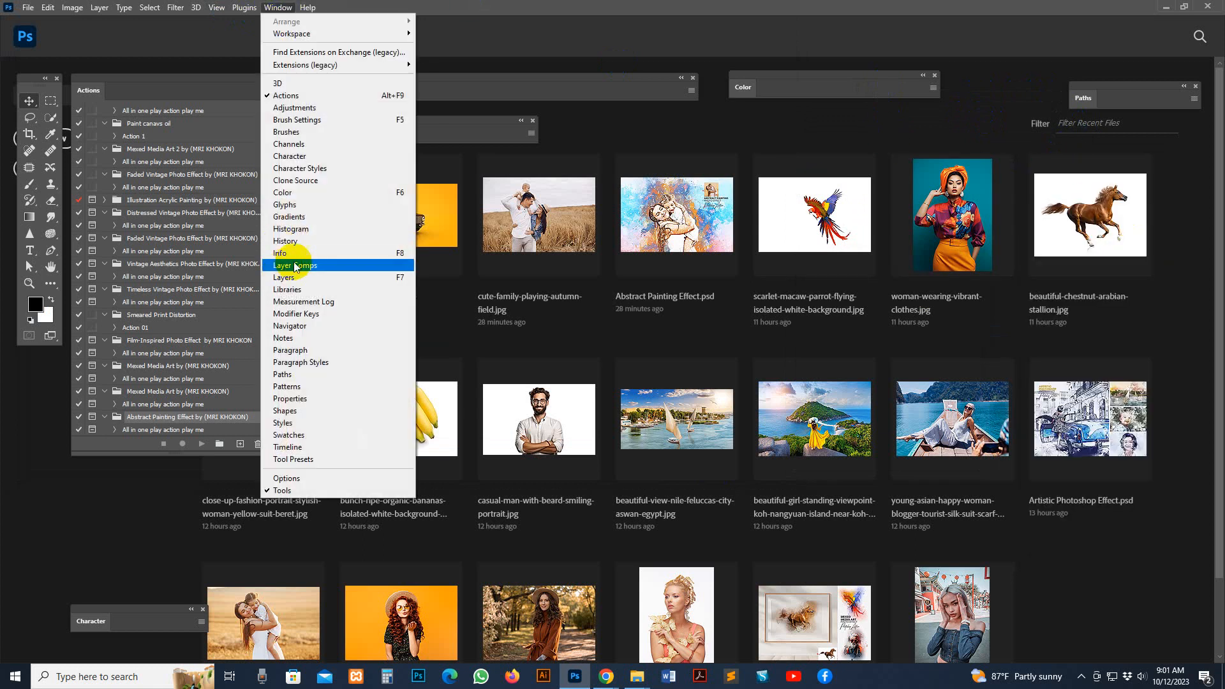
left_click(290, 278)
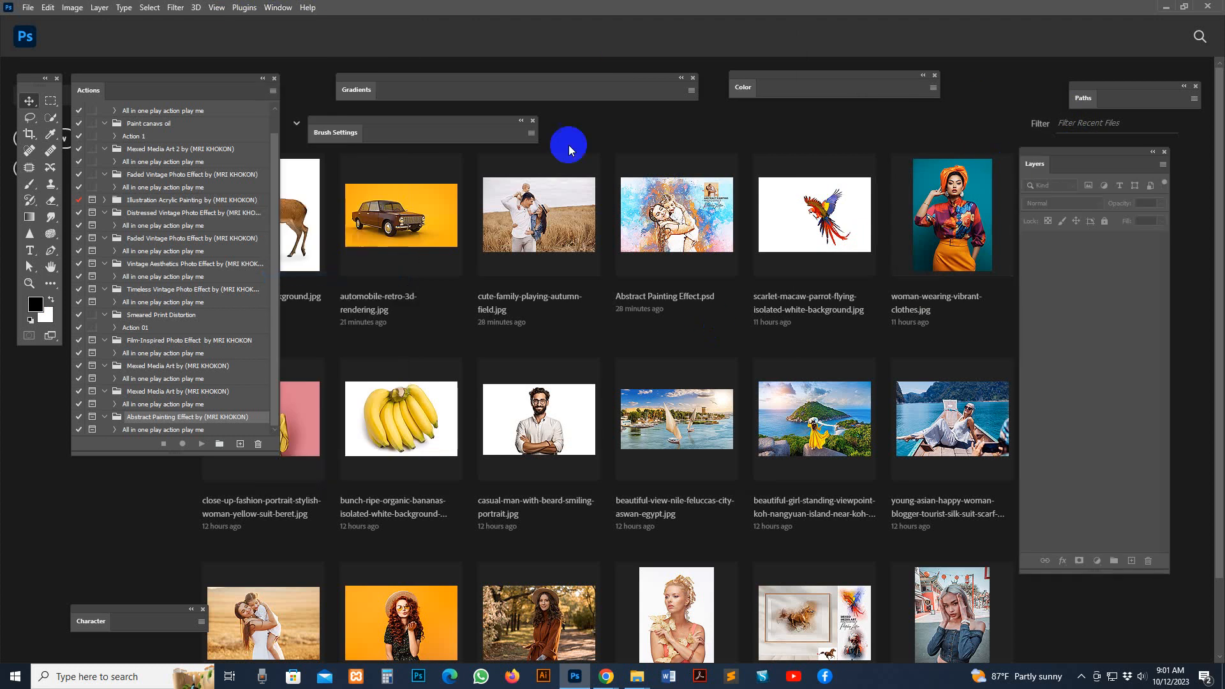
- Hide and redisplay the Actions panel, and reposition the Actions and Layers panels in the workspace
left_click(274, 8)
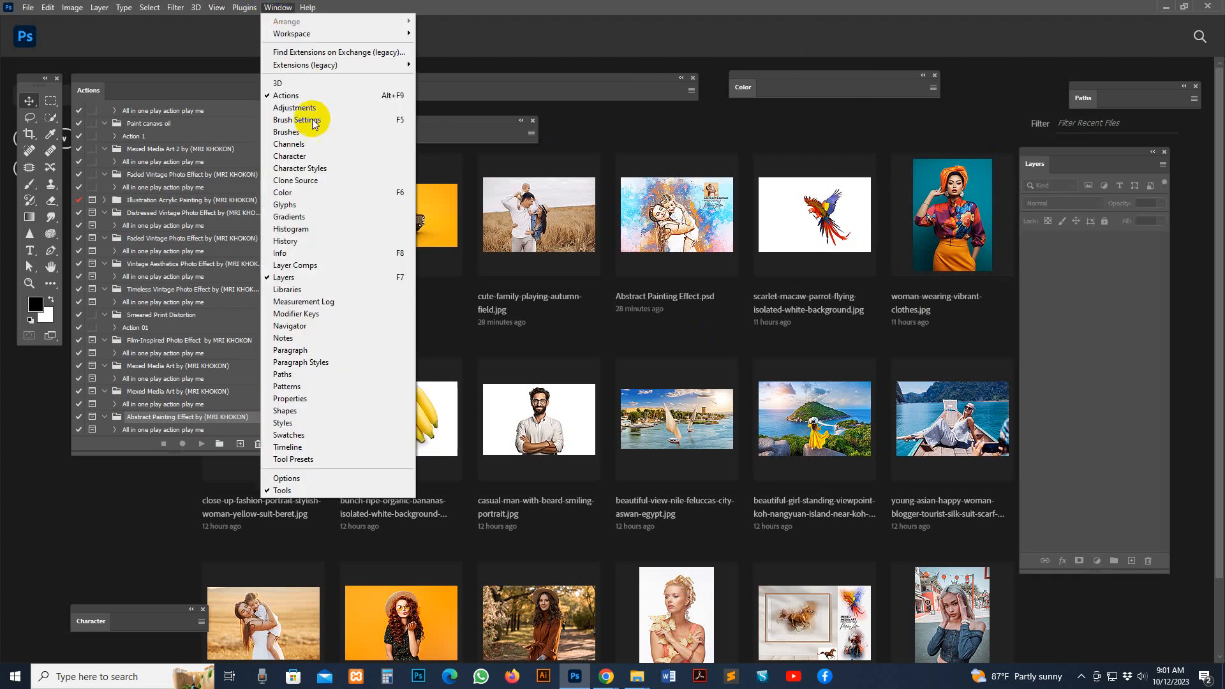
left_click(289, 96)
left_click(281, 7)
left_click(291, 95)
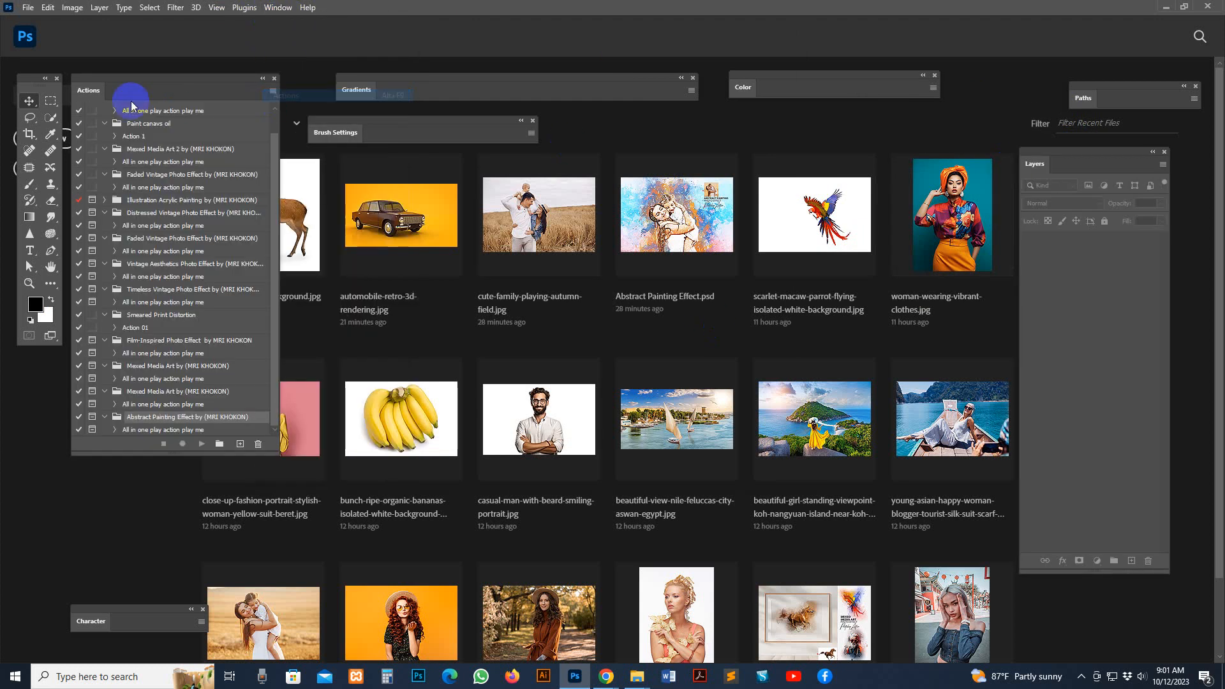
mouse_move(83, 88)
left_mouse_down()
mouse_move(889, 109)
mouse_move(1004, 137)
mouse_move(1015, 114)
mouse_move(1113, 142)
mouse_move(1034, 103)
mouse_move(940, 145)
mouse_move(86, 109)
mouse_move(99, 88)
left_mouse_up()
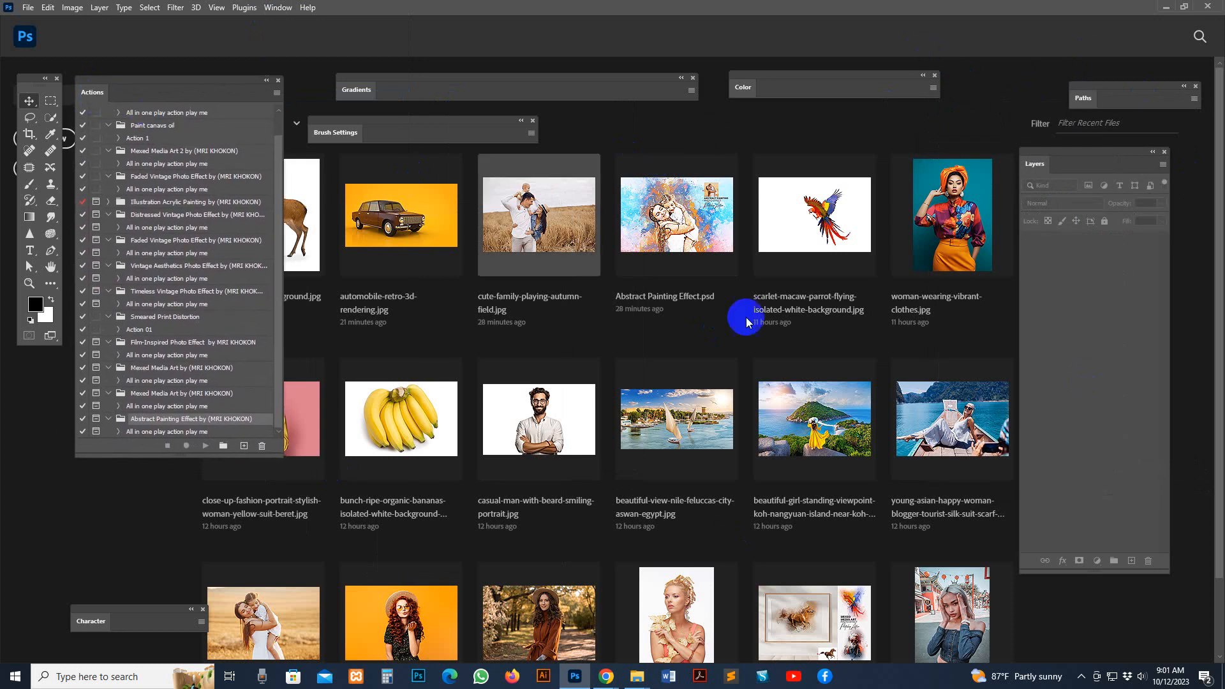
left_click_drag(1075, 159, 1104, 141)
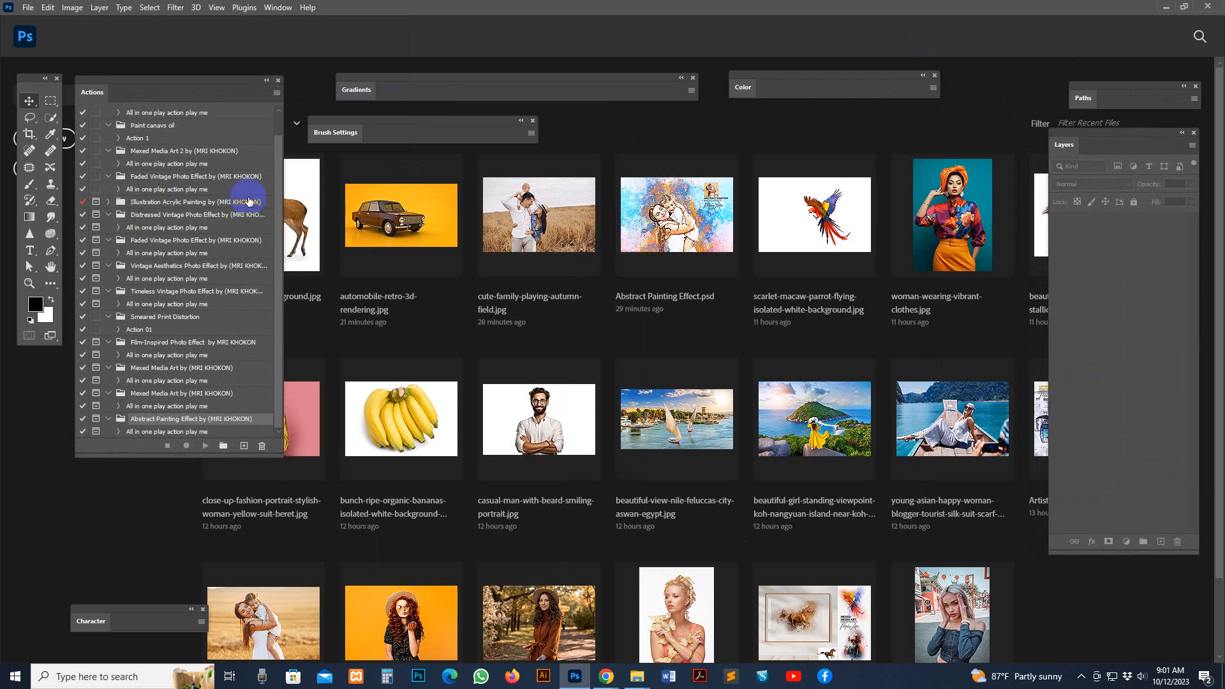
- Load the Abstract Painting Effect .atn action set from the Main file Abstract Painting Effect folder and select its "All in one play action play me" action
left_click(276, 93)
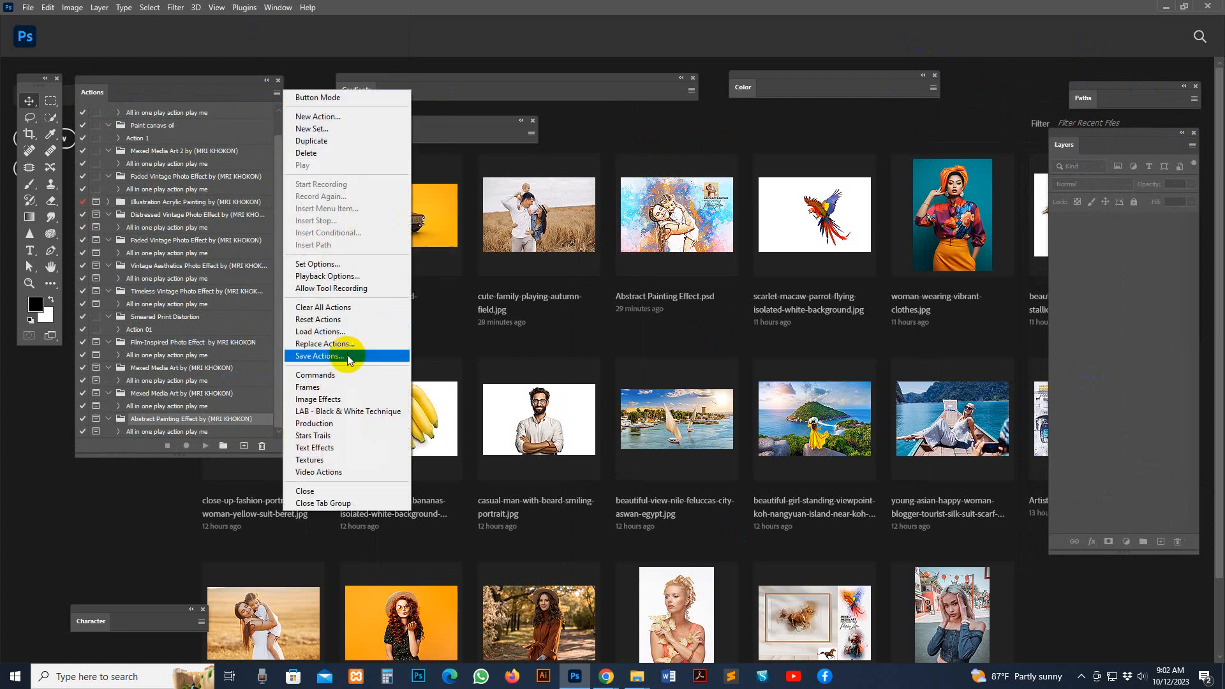
left_click(344, 333)
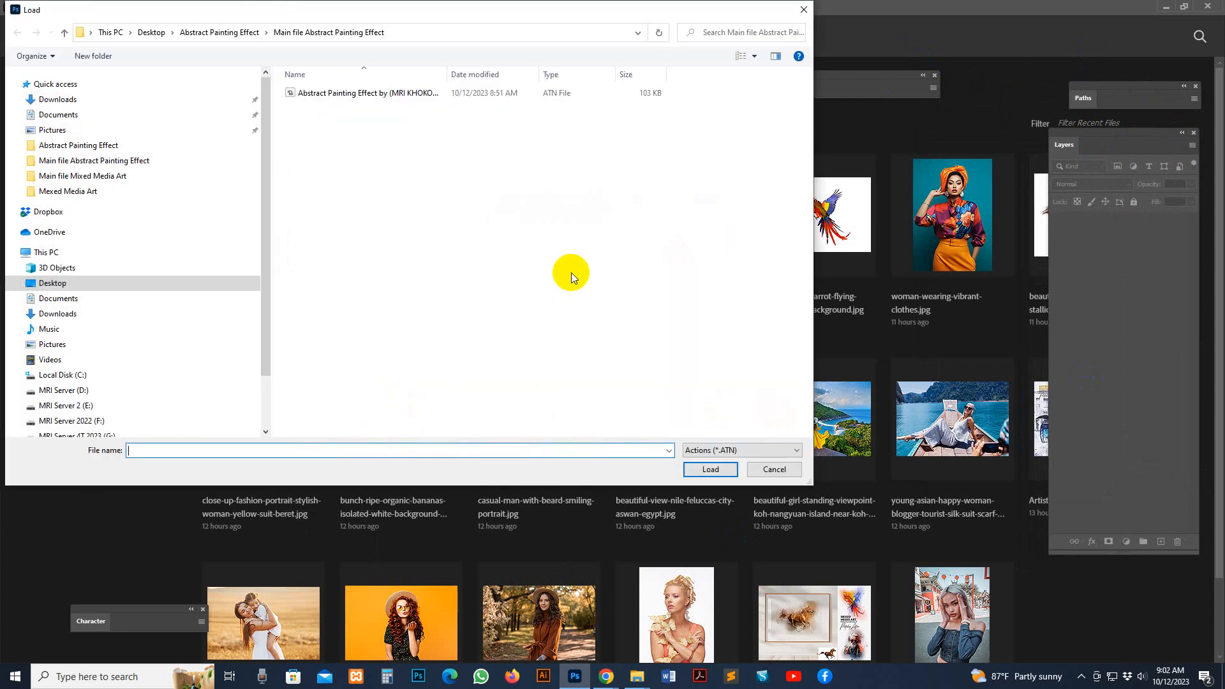
left_click(205, 160)
left_click(353, 94)
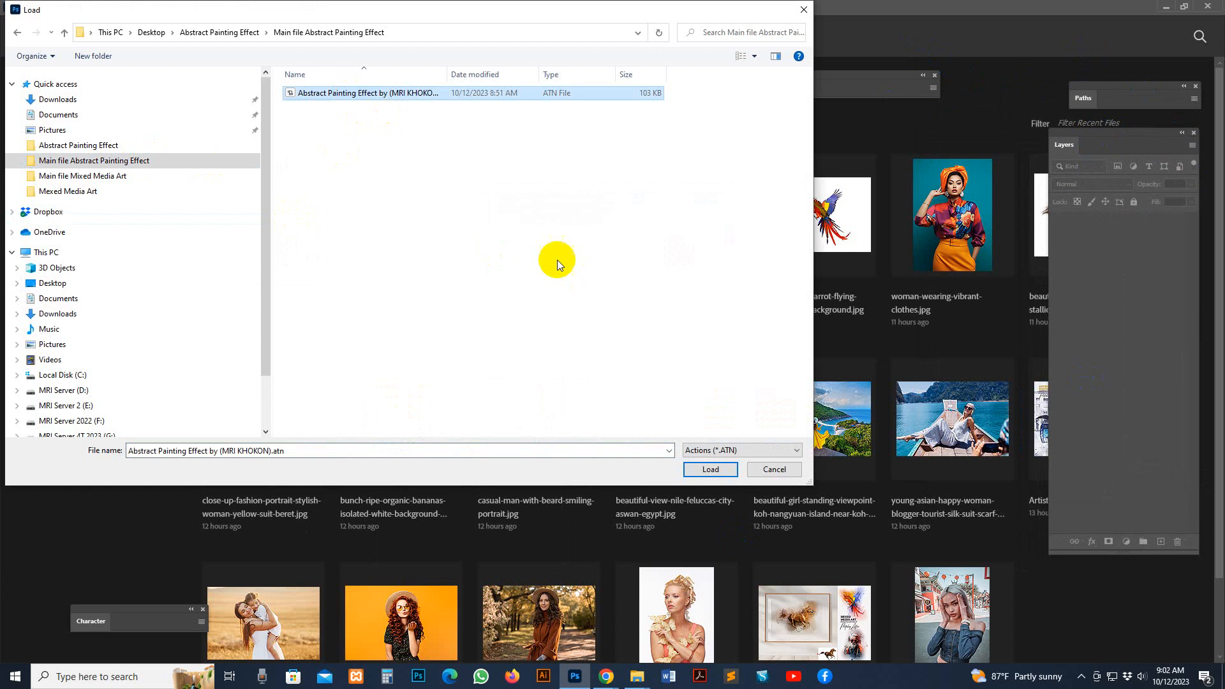
left_click(710, 469)
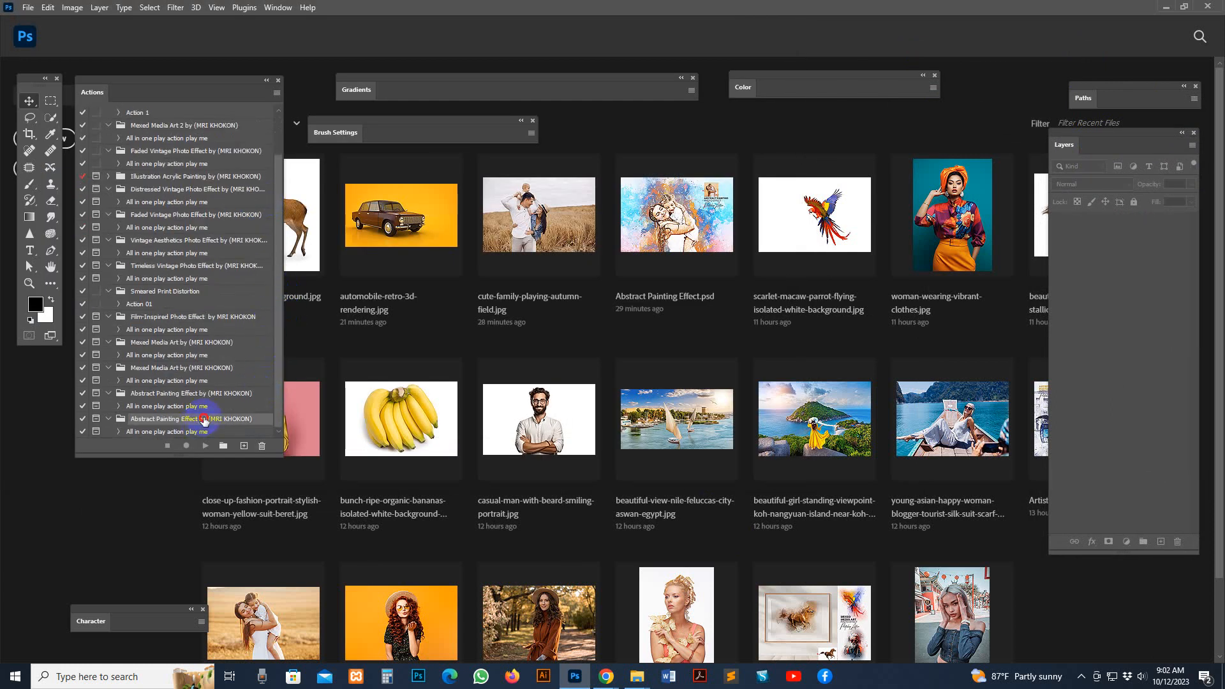
left_click(160, 432)
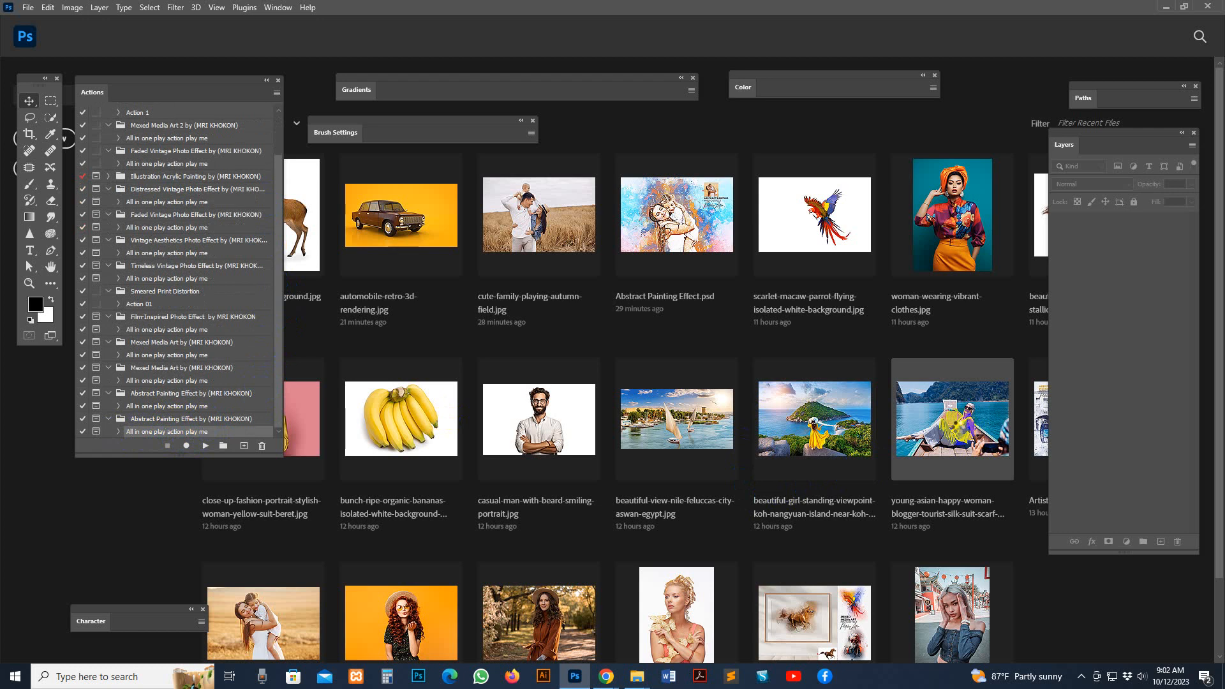
- Open the recent photo of the woman lounging on the boat and check its image size without changing it
left_click(955, 424)
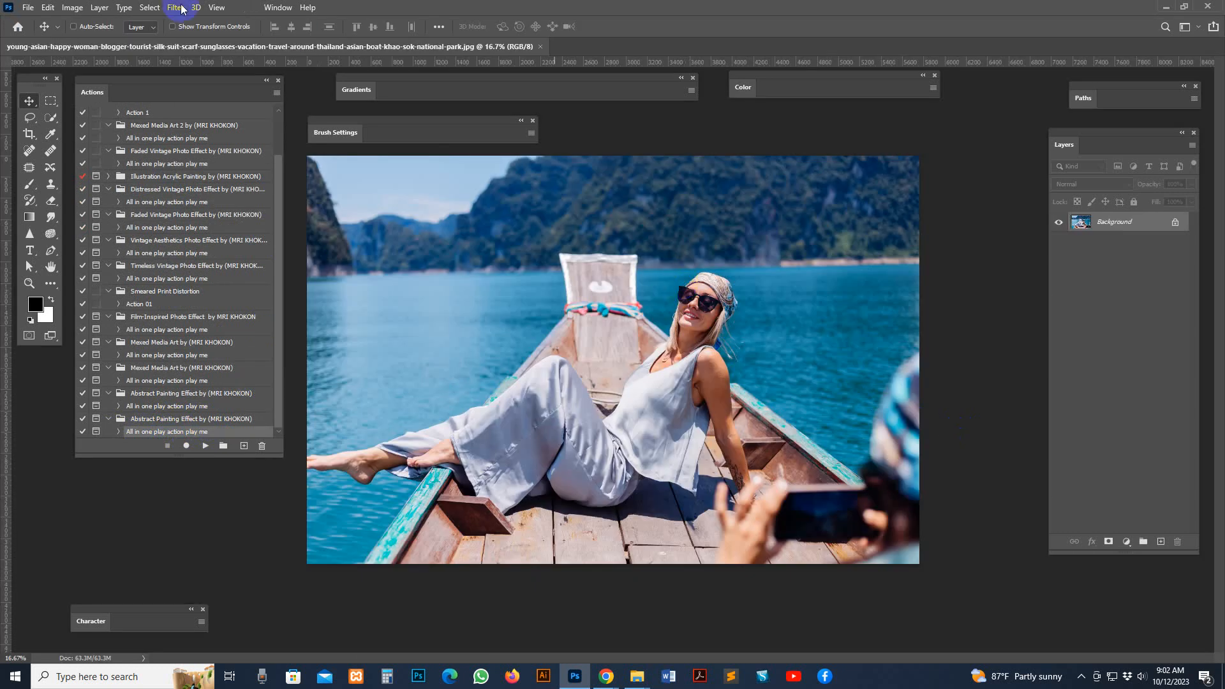
left_click(71, 11)
left_click(96, 102)
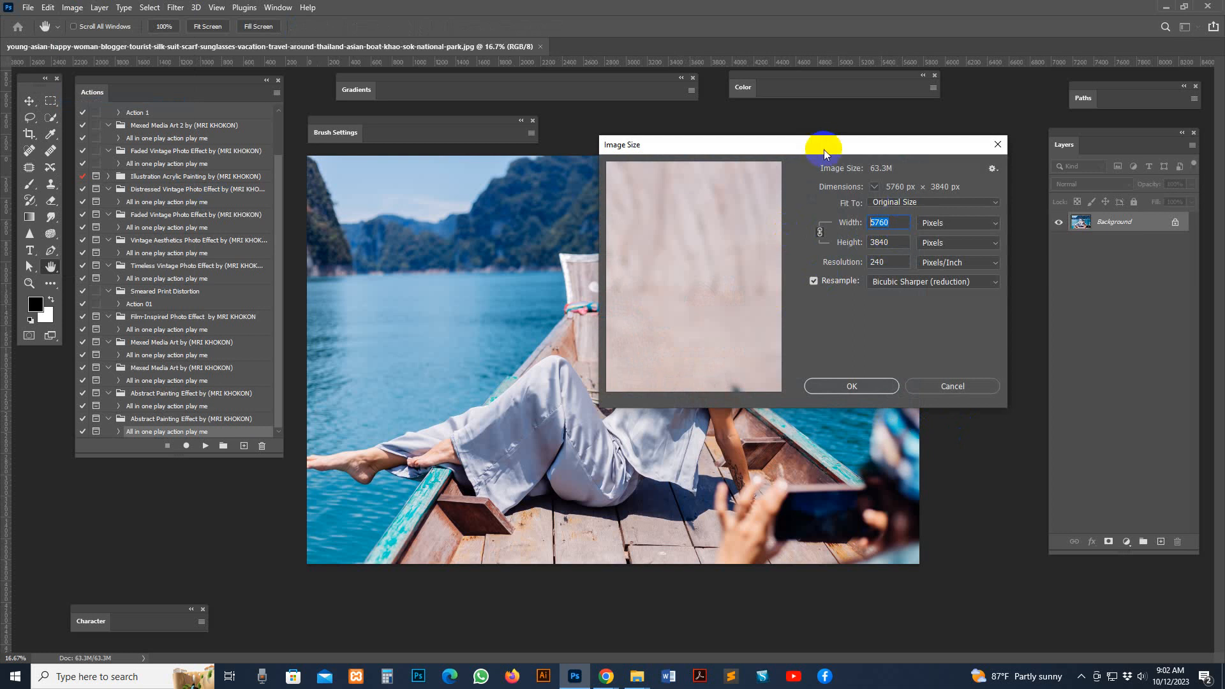
left_click_drag(821, 143, 814, 222)
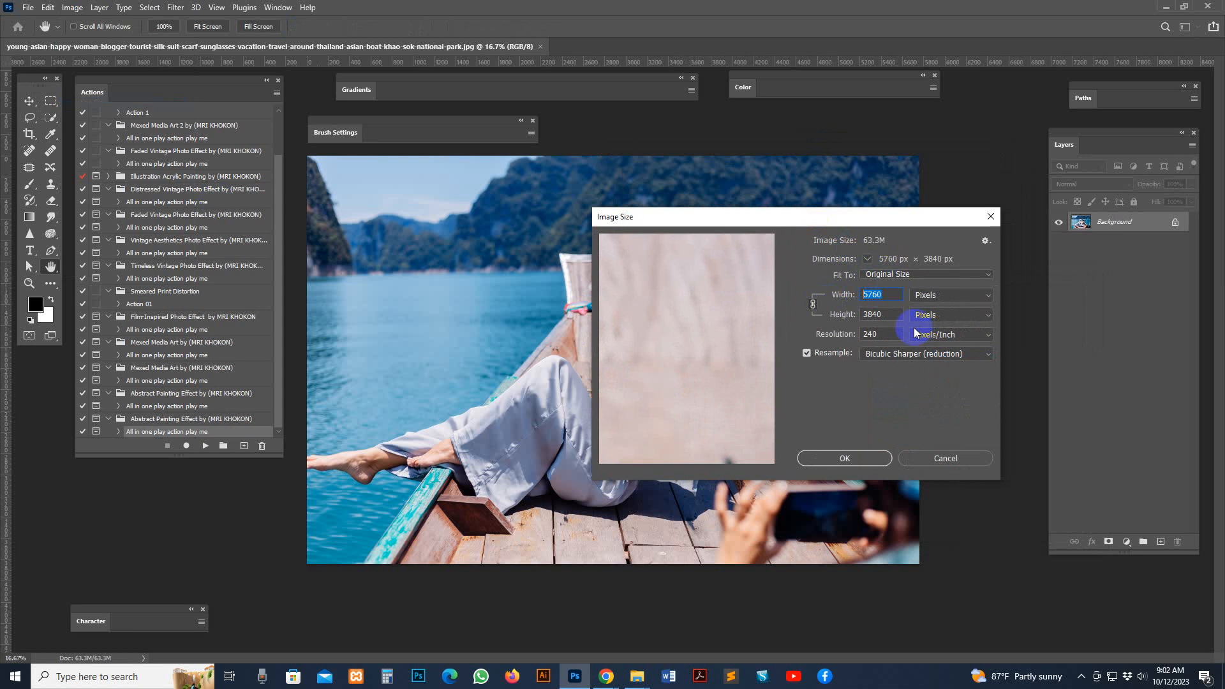
left_click(947, 459)
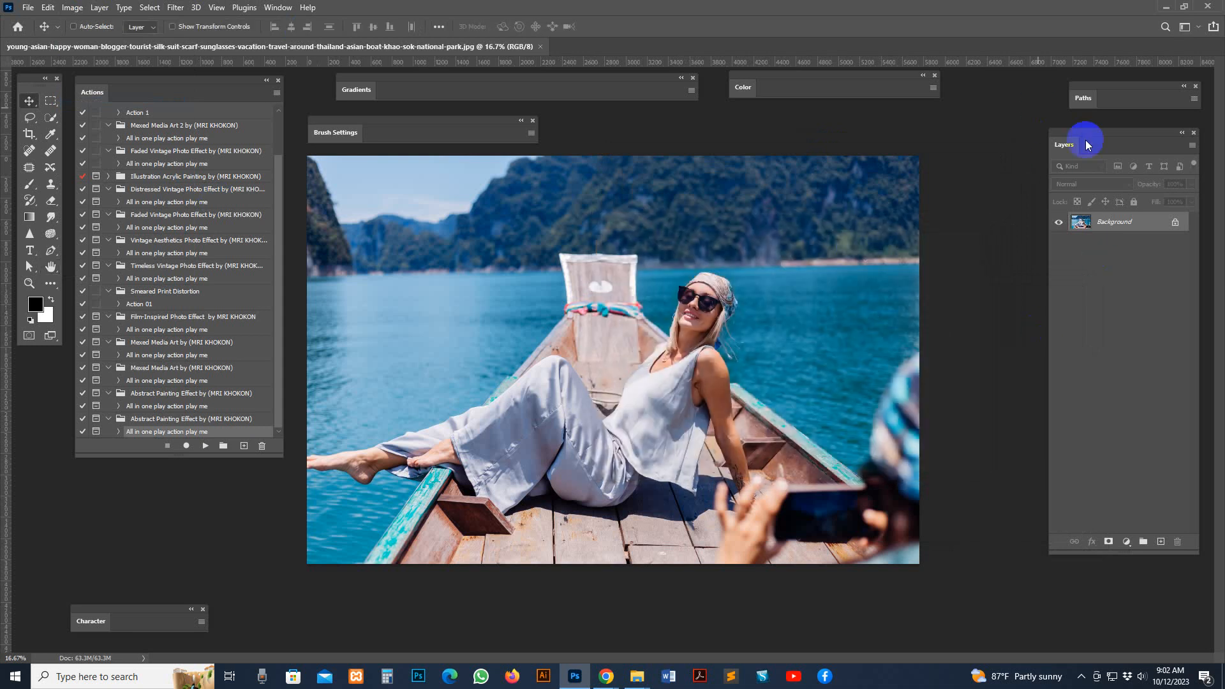
- Move the Layers panel beside the photo, convert the Background to a regular layer, and flatten the image
left_click_drag(1059, 147, 986, 149)
left_click_drag(978, 553, 943, 558)
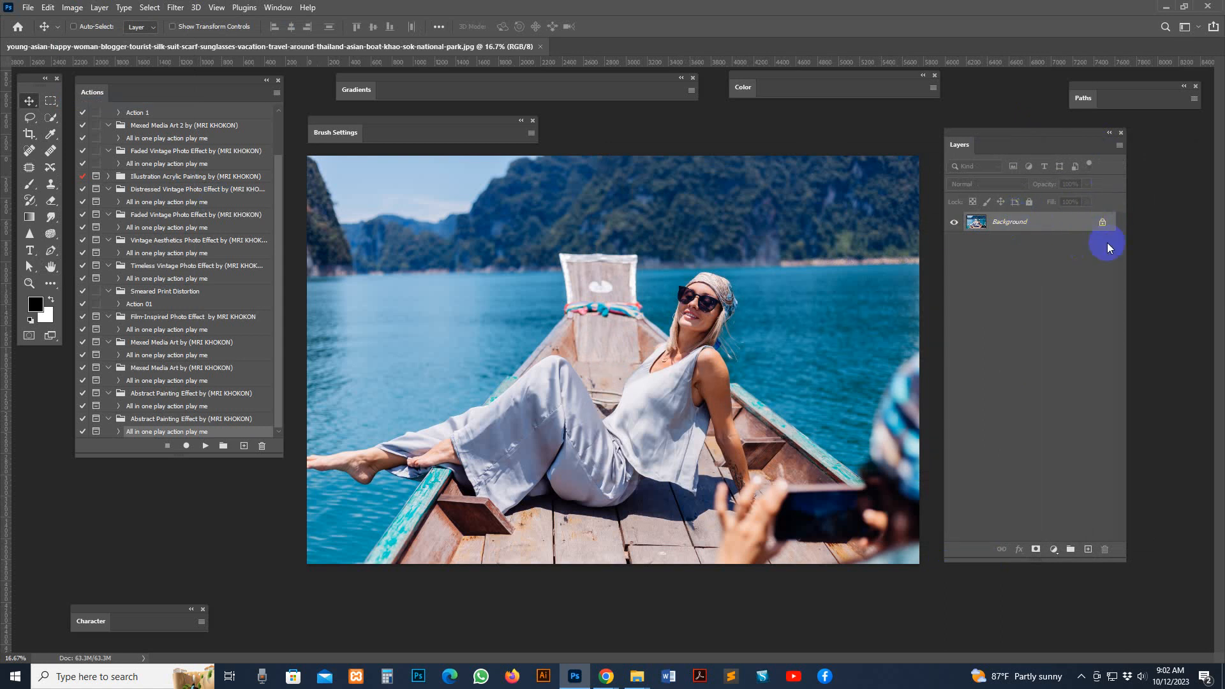
double_click(1039, 225)
left_click(717, 202)
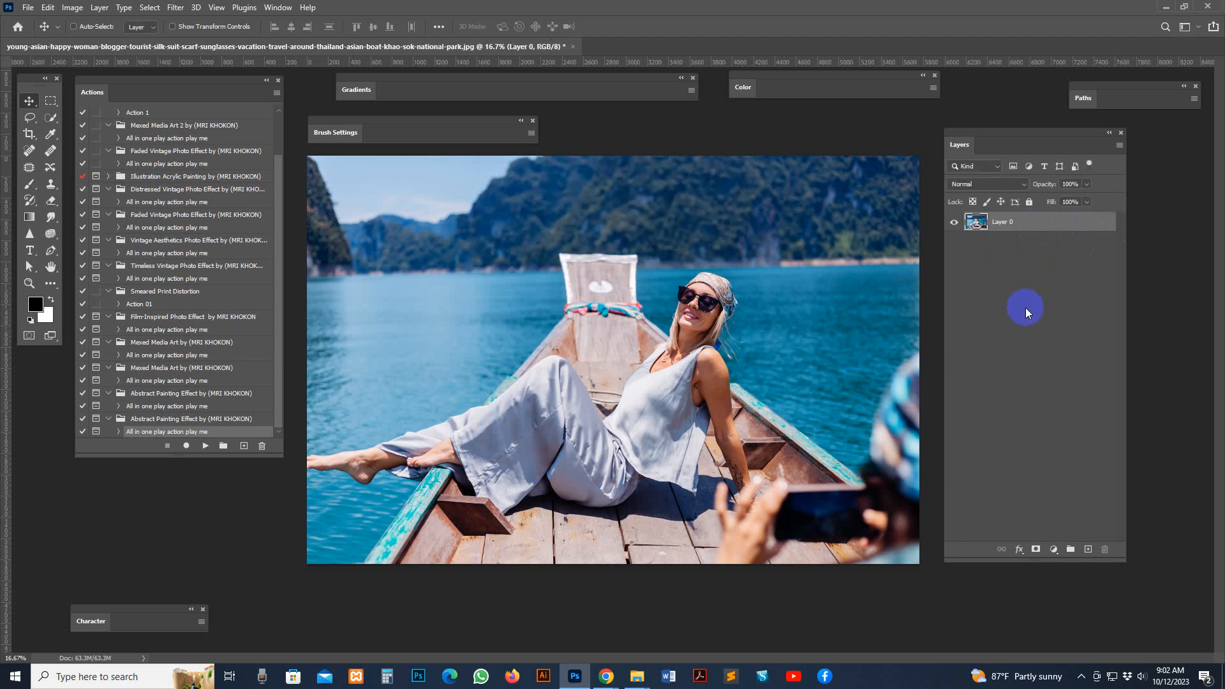
right_click(1055, 227)
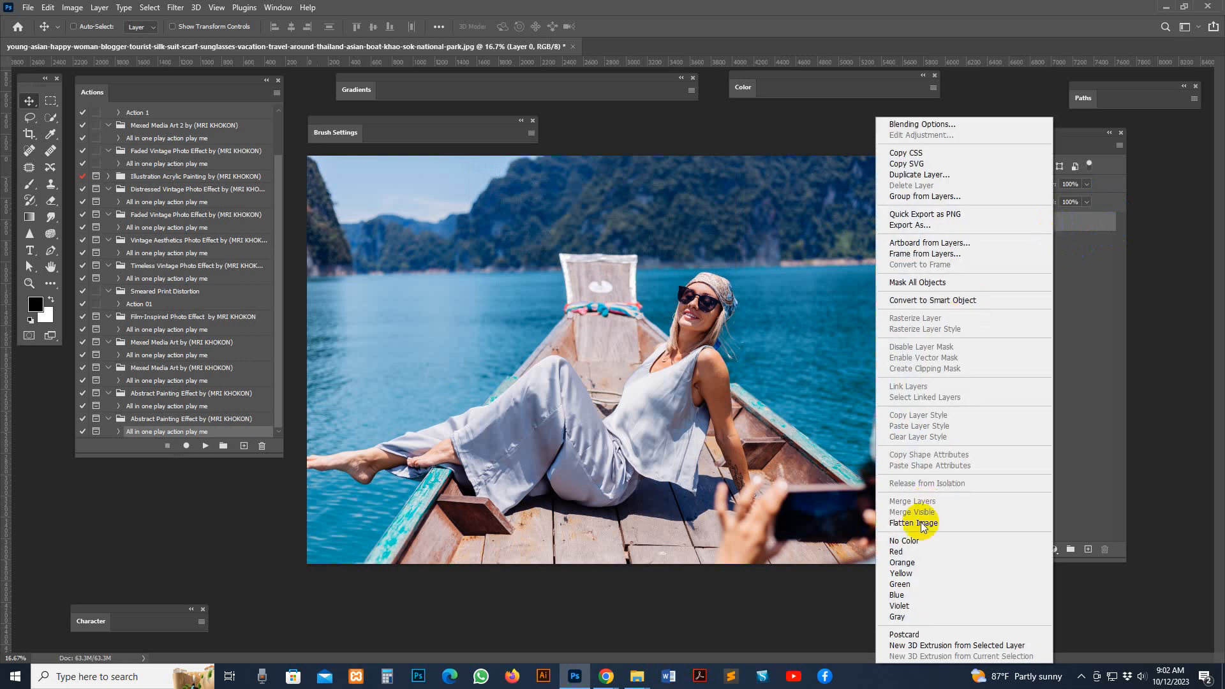
left_click(967, 529)
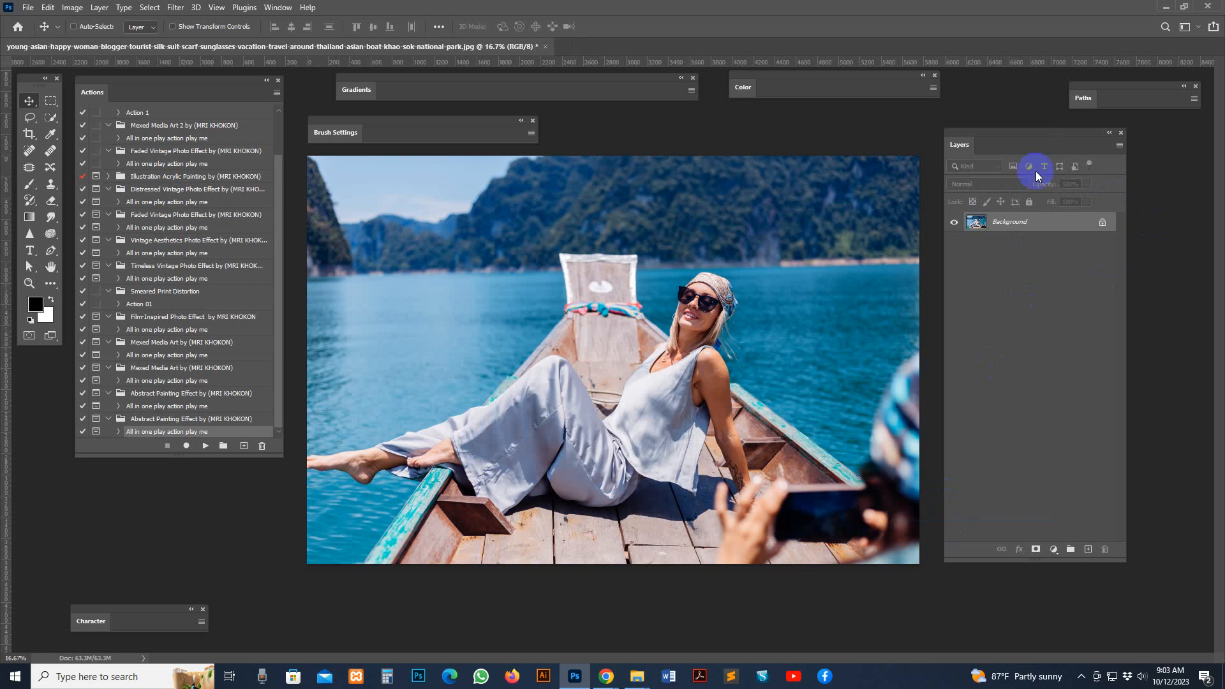
- Check the Layers panel options for default masks on fill layers, expanded new effects and "copy" naming, and accept them
left_click(1120, 145)
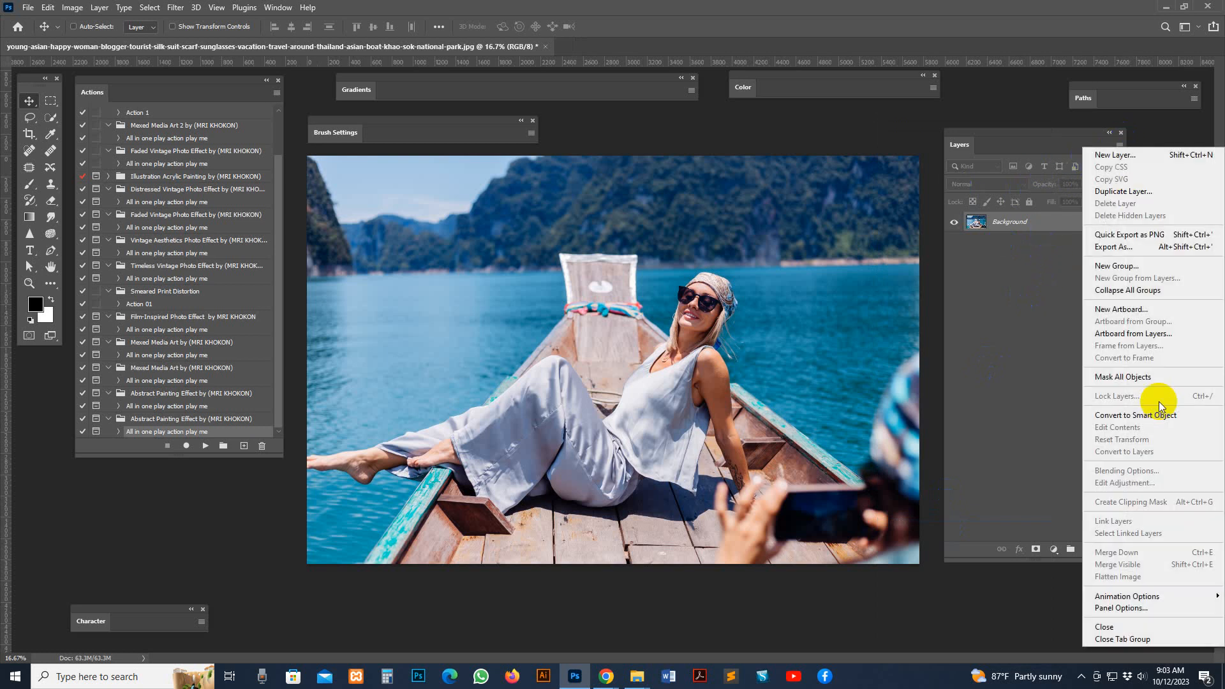
left_click(1121, 607)
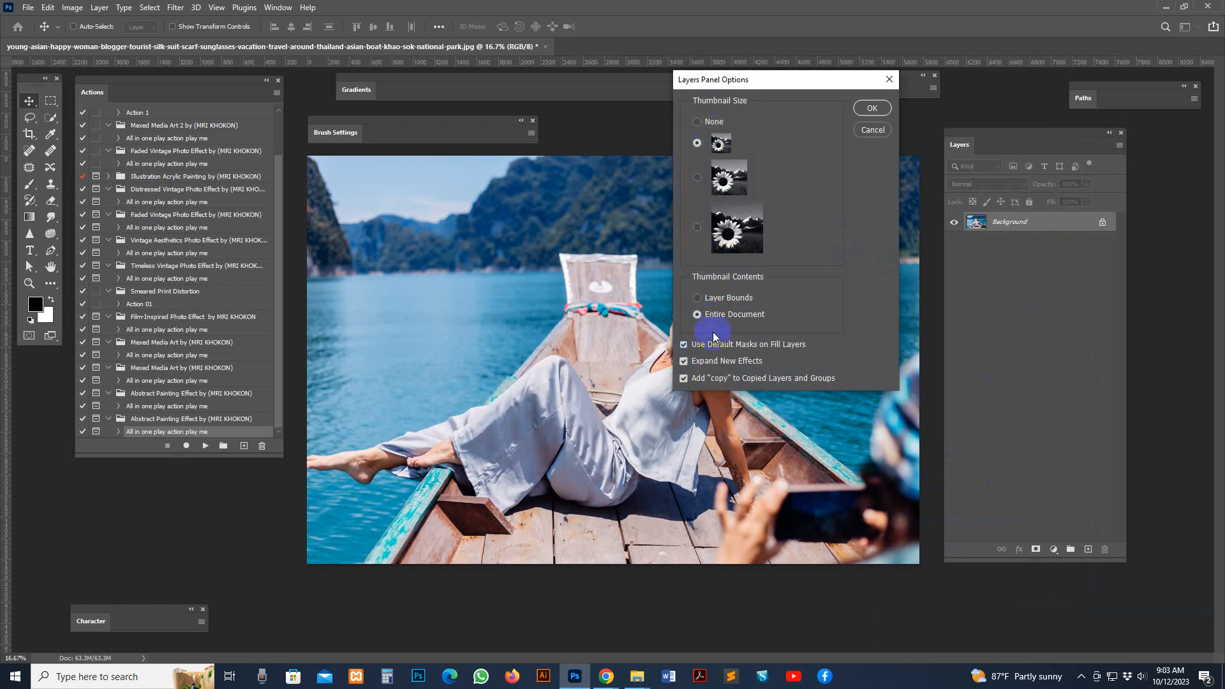
left_click(873, 108)
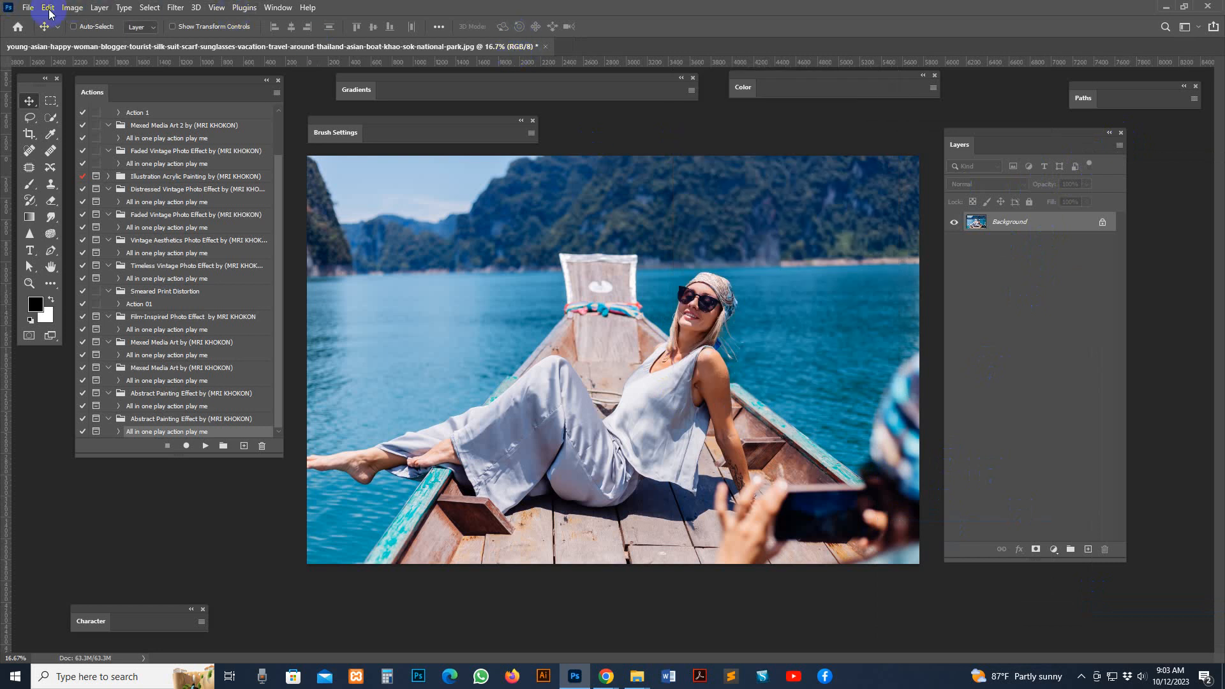
- Set the photo's colour mode to RGB Color and shift the Layers panel slightly away from the photo
left_click(72, 7)
mouse_move(96, 21)
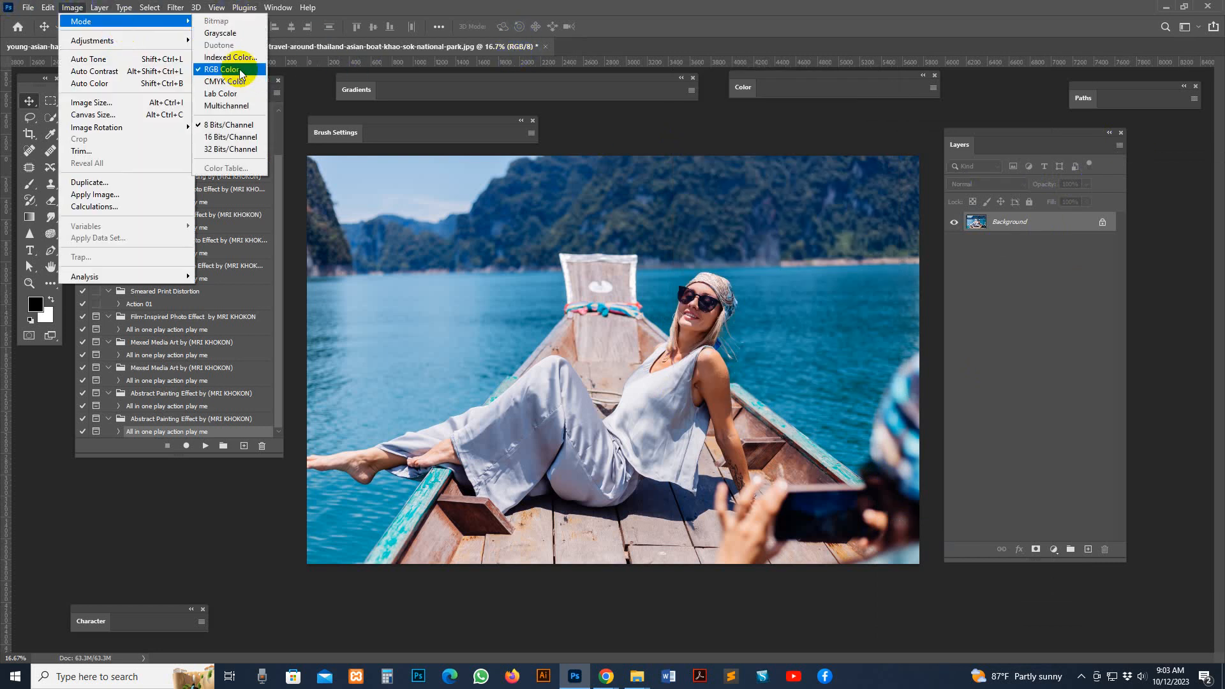
left_click(234, 70)
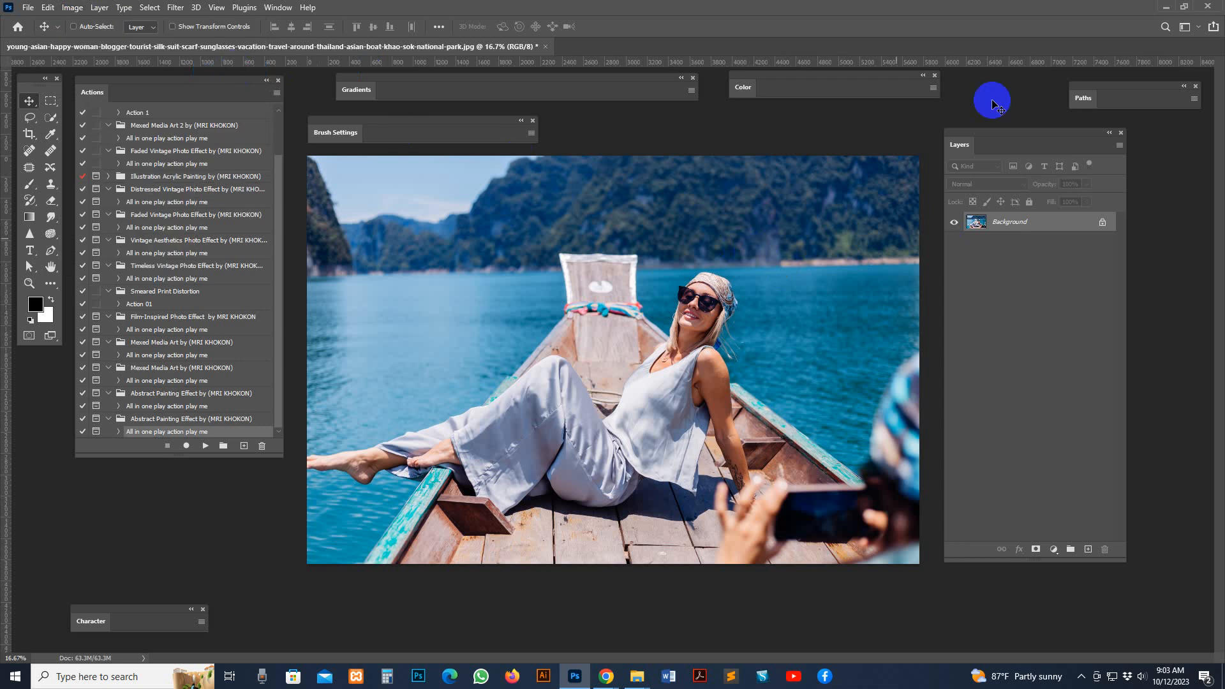
left_click_drag(981, 151, 999, 151)
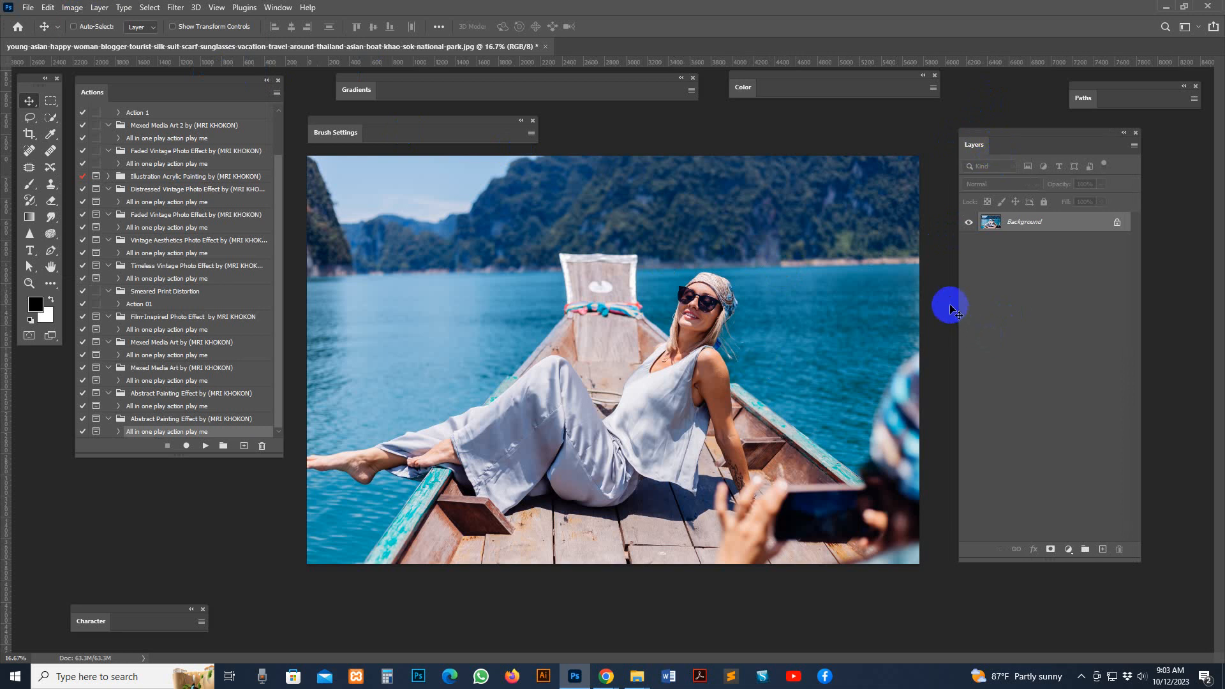
- Resize the photo to a width of 3500 pixels with proportions kept, and move the Layers panel closer to it
left_click(72, 7)
left_click(112, 103)
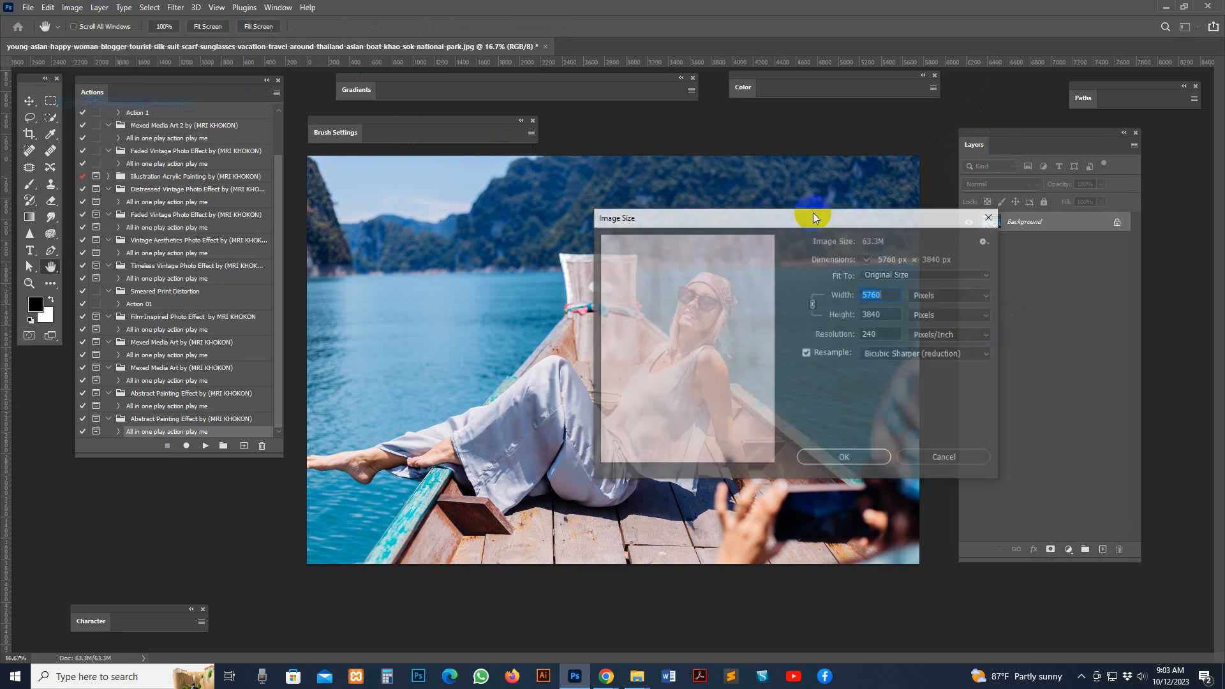
double_click(893, 294)
type("3500")
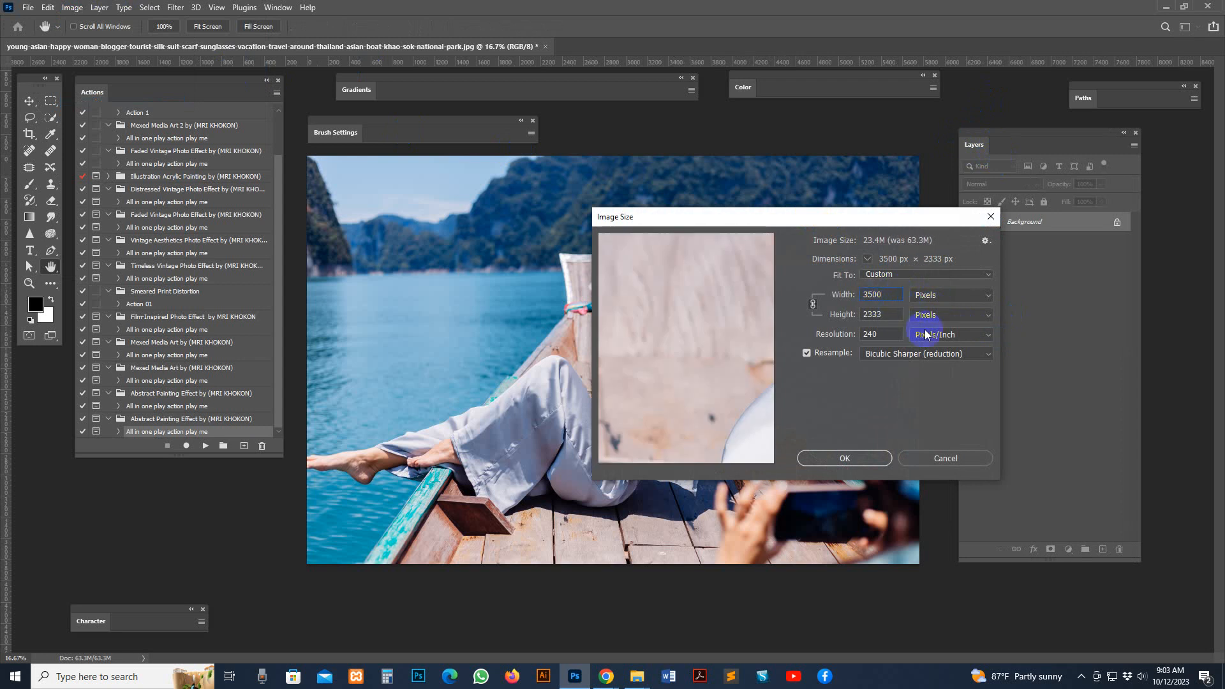
left_click(861, 466)
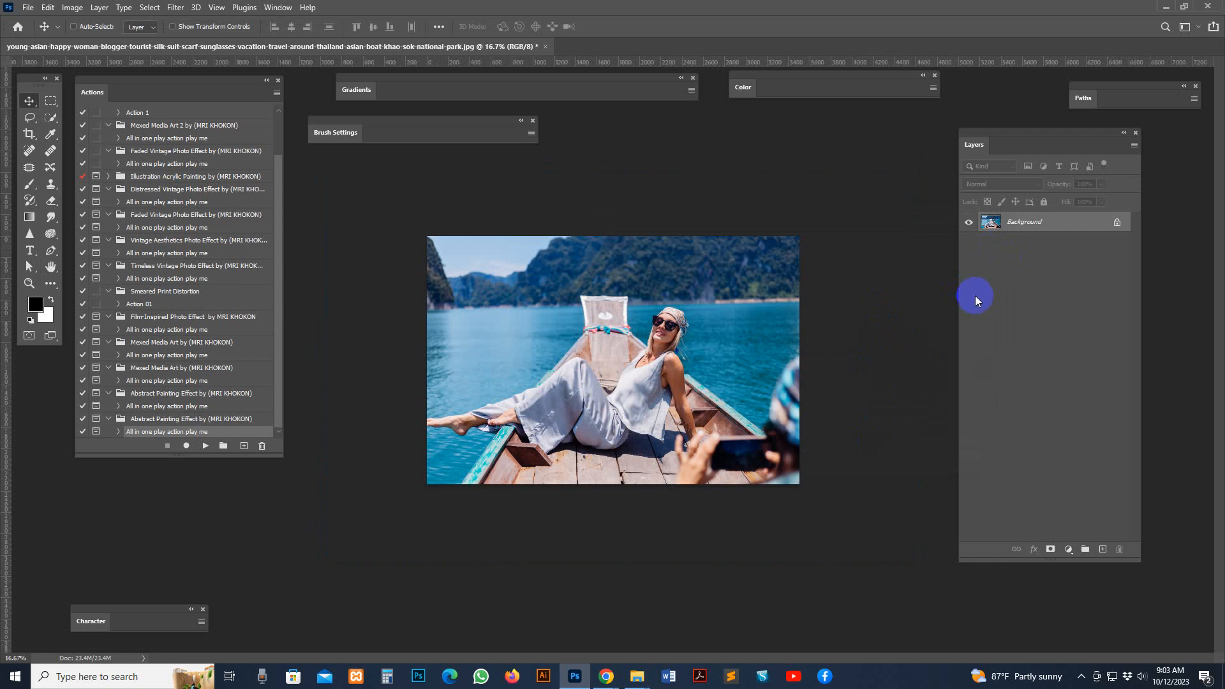
left_click_drag(1018, 140, 982, 132)
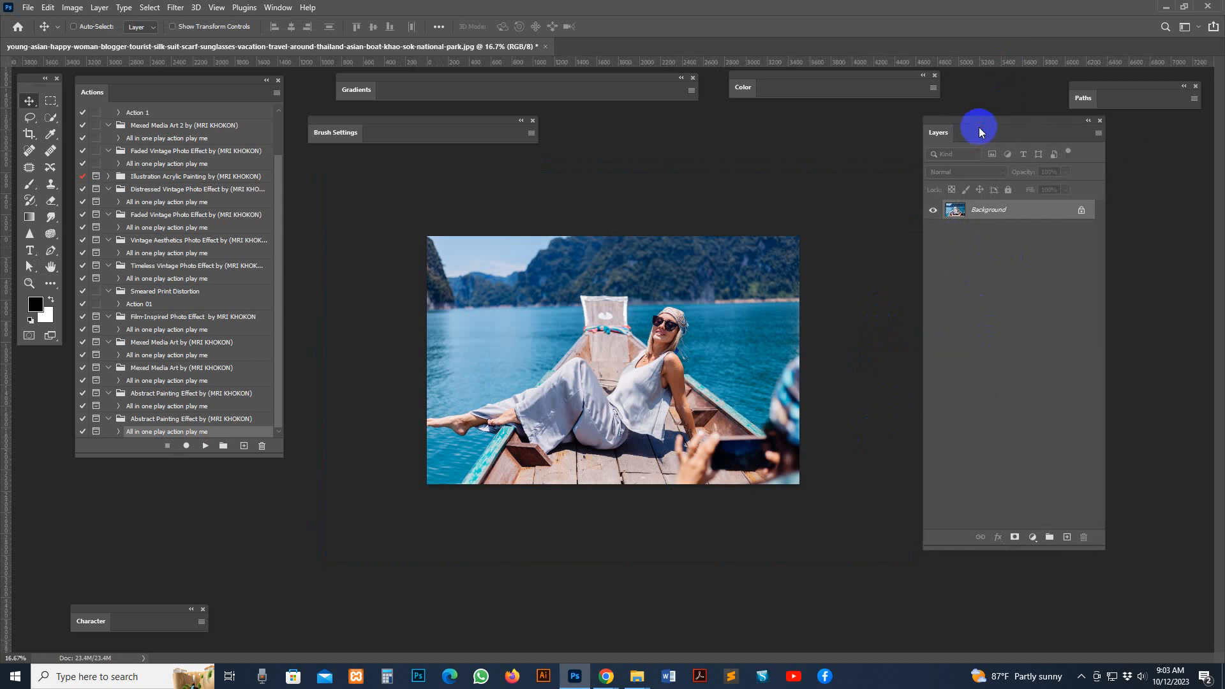
- Select the reclining woman in the photo with the Quick Selection tool
key("z")
left_click(610, 354)
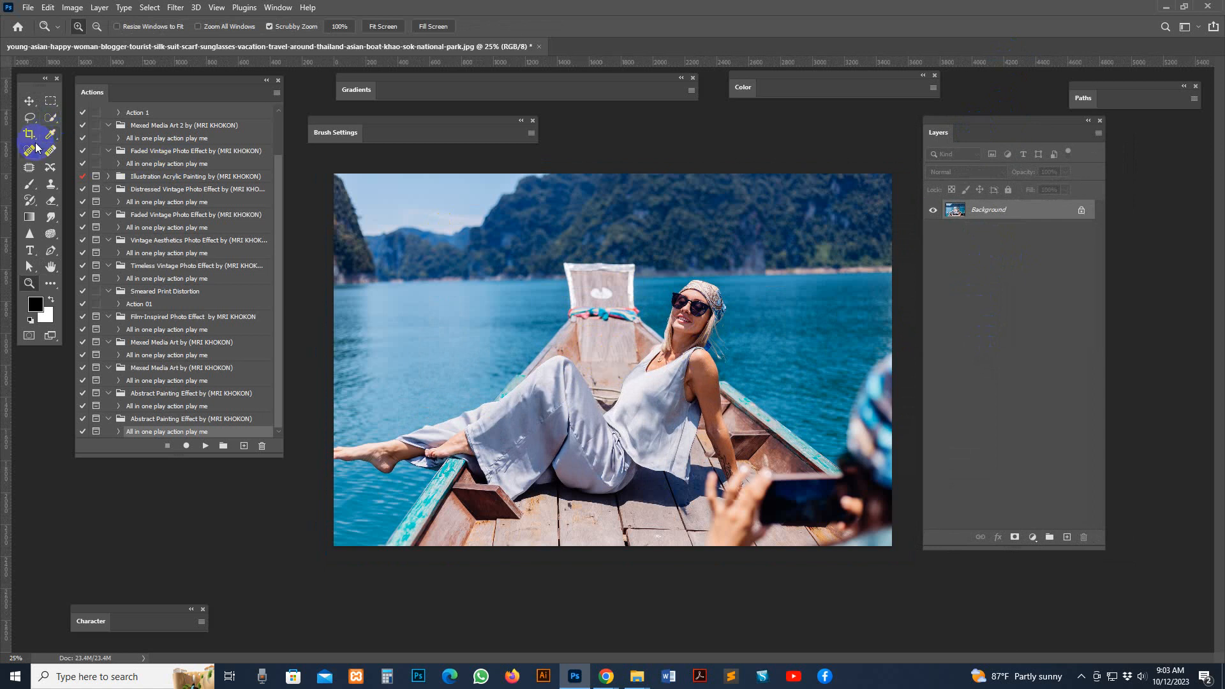
left_click(28, 187)
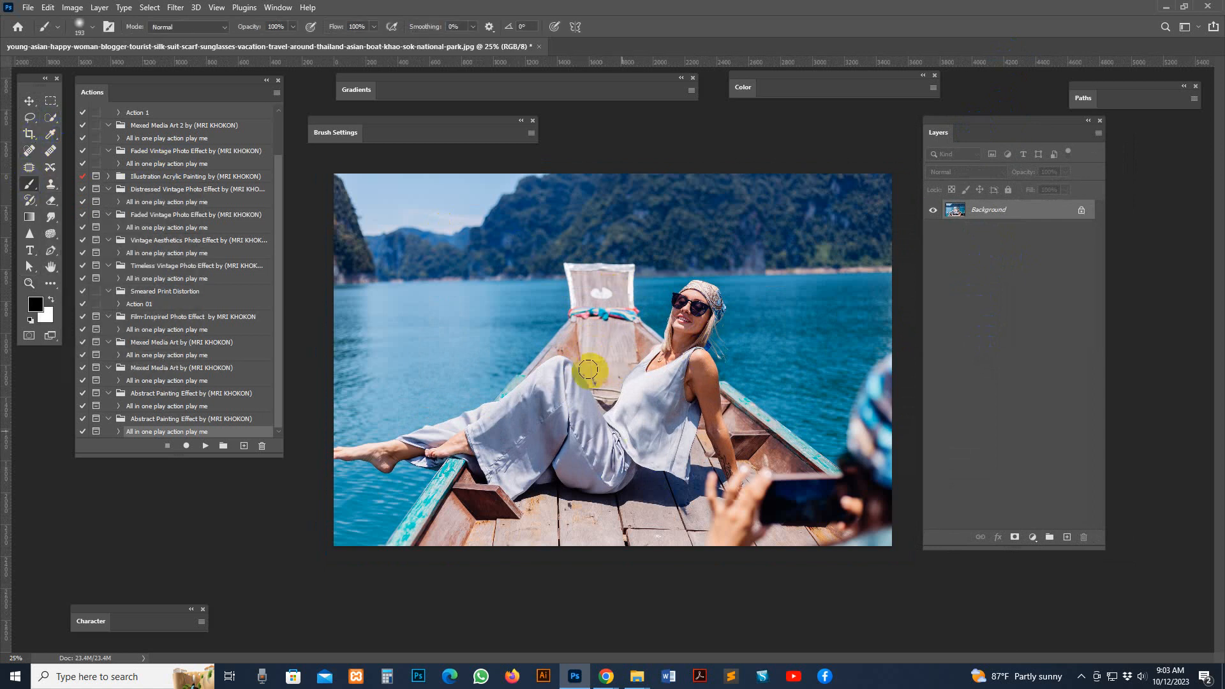
left_click(50, 119)
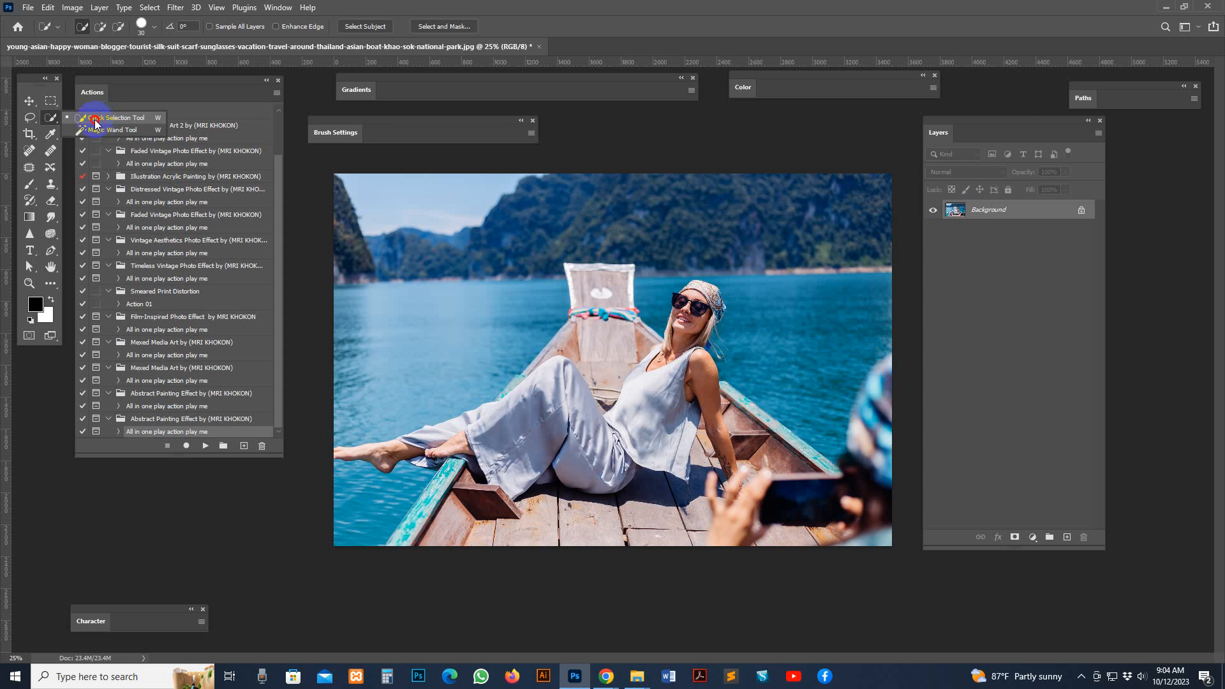
left_click(48, 119)
left_click(86, 120)
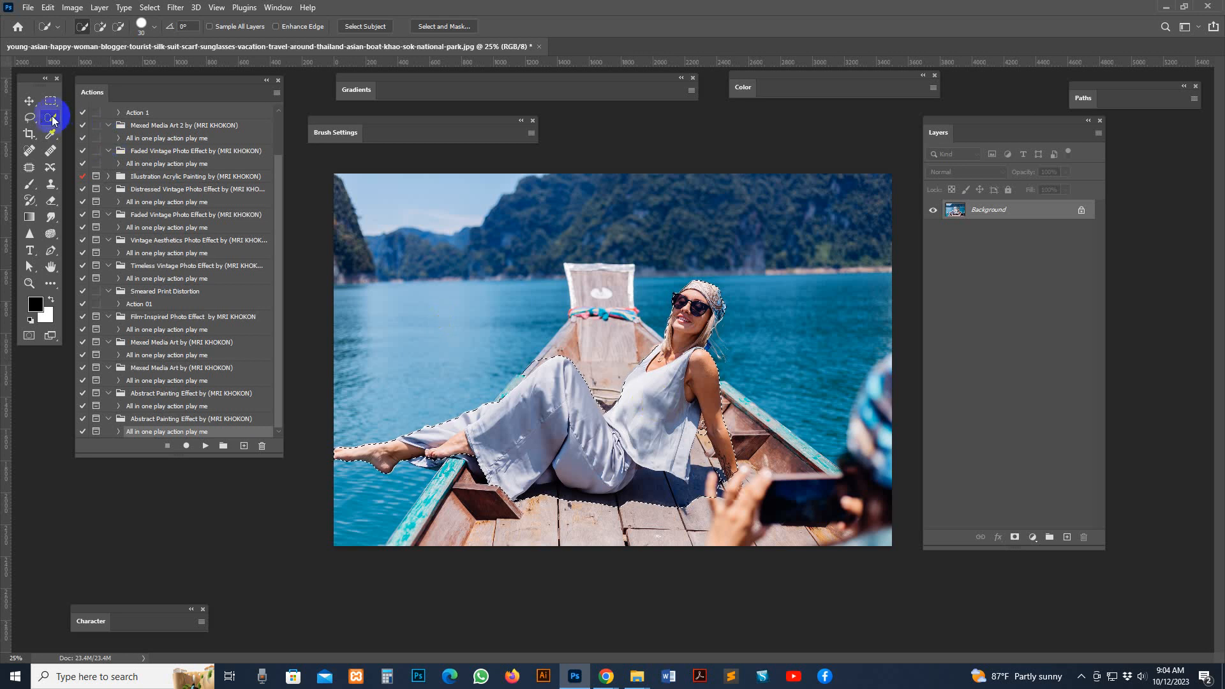
- Refine the selection and extend it over the boat, its raised prow and the photographer's hands holding the phone
key("alt")
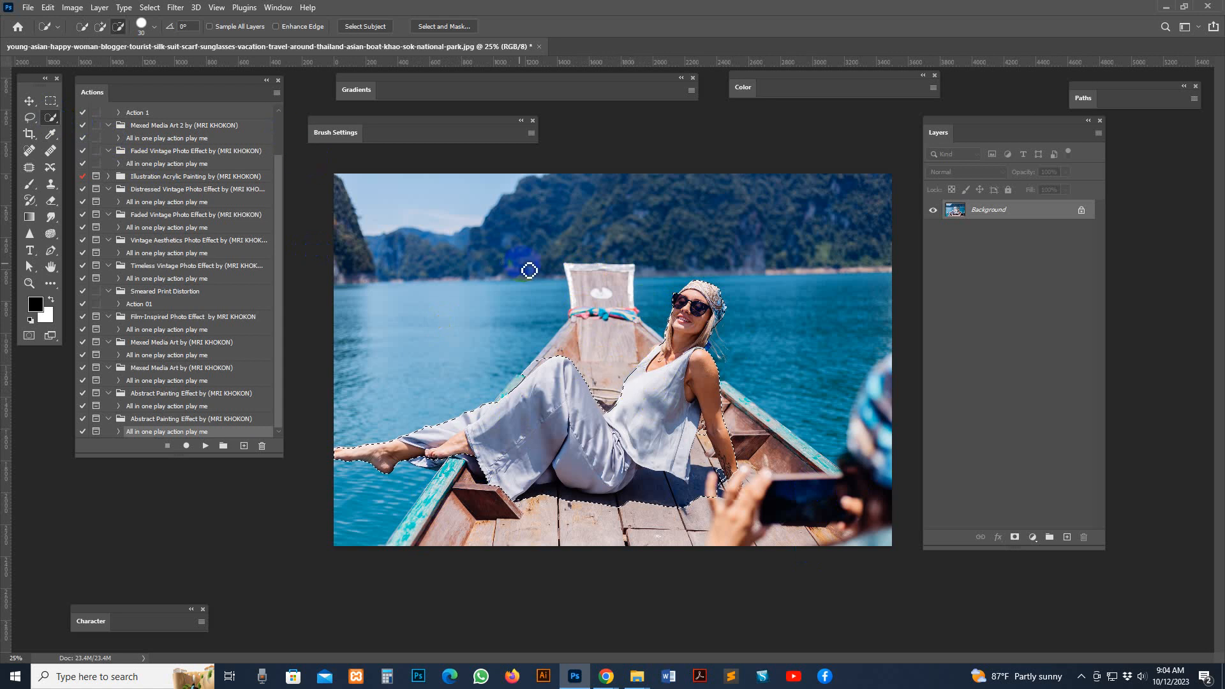
left_click(642, 395, "alt")
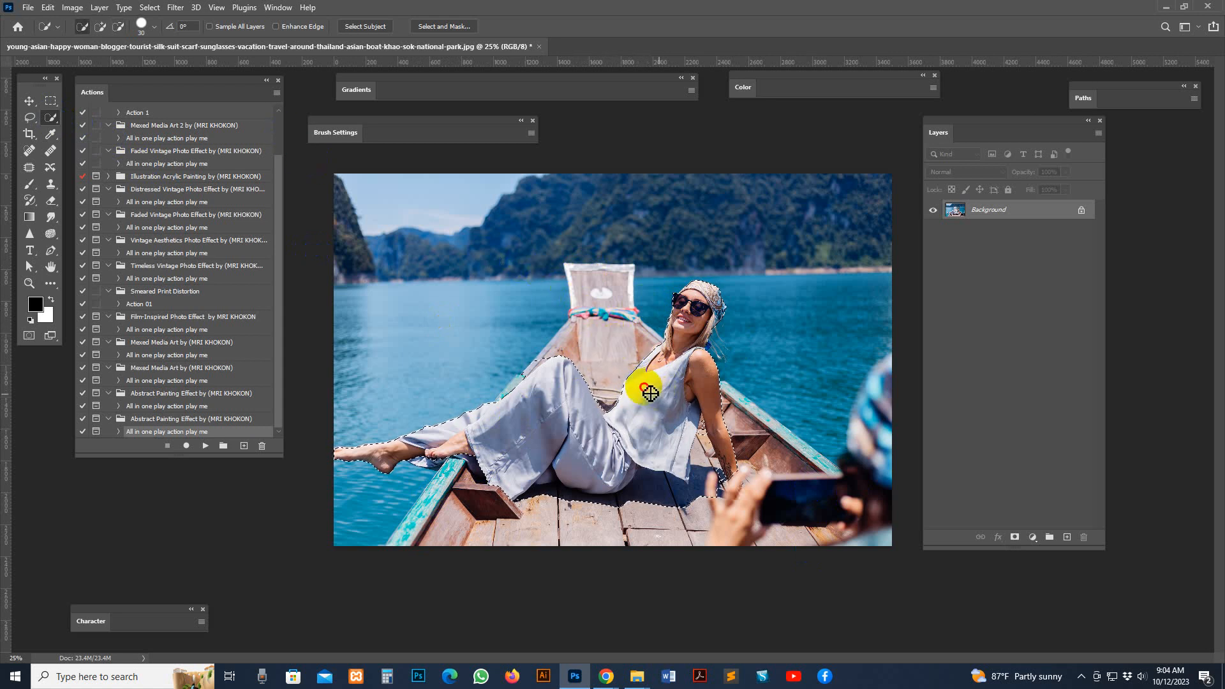
mouse_move(643, 383)
left_mouse_down()
mouse_move(645, 374)
mouse_move(614, 343)
mouse_move(605, 294)
mouse_move(614, 325)
mouse_move(639, 319)
mouse_move(570, 342)
mouse_move(555, 388)
mouse_move(607, 400)
mouse_move(617, 451)
mouse_move(672, 503)
mouse_move(713, 524)
mouse_move(715, 397)
mouse_move(791, 453)
mouse_move(861, 538)
mouse_move(820, 477)
mouse_move(731, 408)
mouse_move(578, 484)
mouse_move(523, 575)
mouse_move(498, 561)
mouse_move(468, 455)
mouse_move(427, 553)
mouse_move(488, 518)
mouse_move(495, 486)
mouse_move(471, 527)
mouse_move(558, 495)
mouse_move(600, 568)
mouse_move(653, 598)
mouse_move(666, 522)
mouse_move(696, 562)
mouse_move(439, 507)
mouse_move(405, 554)
mouse_move(467, 495)
mouse_move(460, 454)
mouse_move(417, 463)
mouse_move(506, 385)
mouse_move(529, 384)
mouse_move(516, 407)
left_mouse_up()
mouse_move(621, 385)
left_mouse_down()
mouse_move(643, 337)
mouse_move(642, 367)
mouse_move(650, 308)
mouse_move(588, 290)
left_mouse_up()
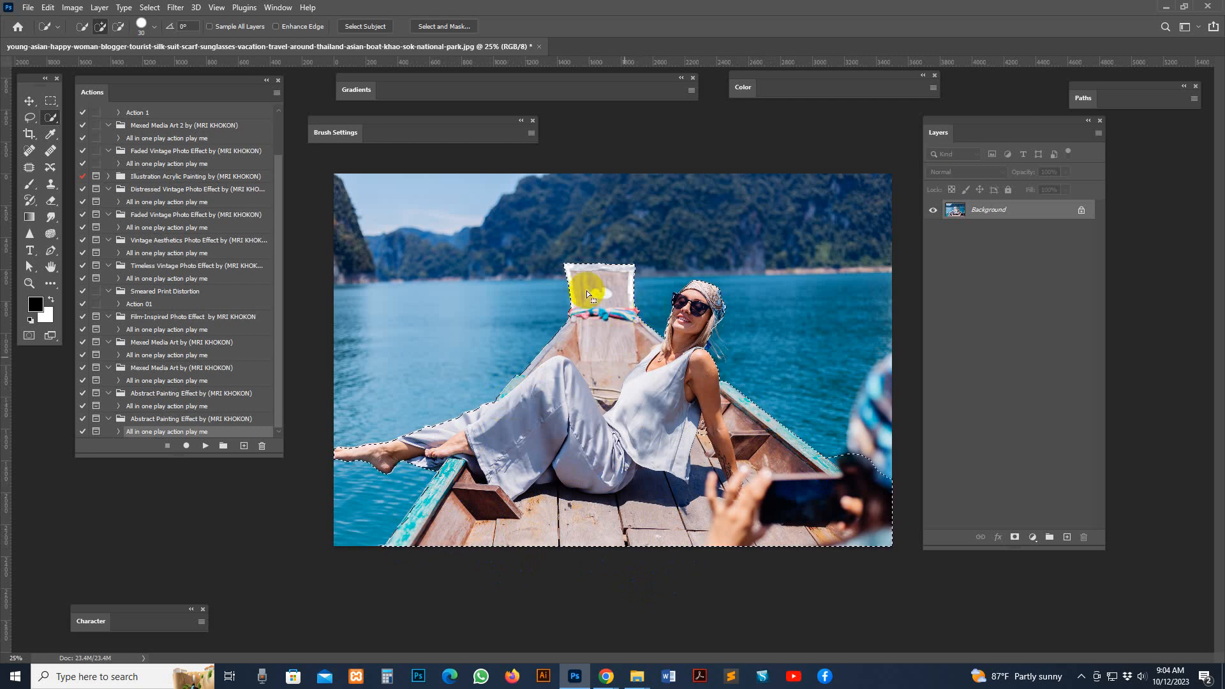
- Add a new empty layer above the Background and name it "brush"
left_click(1066, 537)
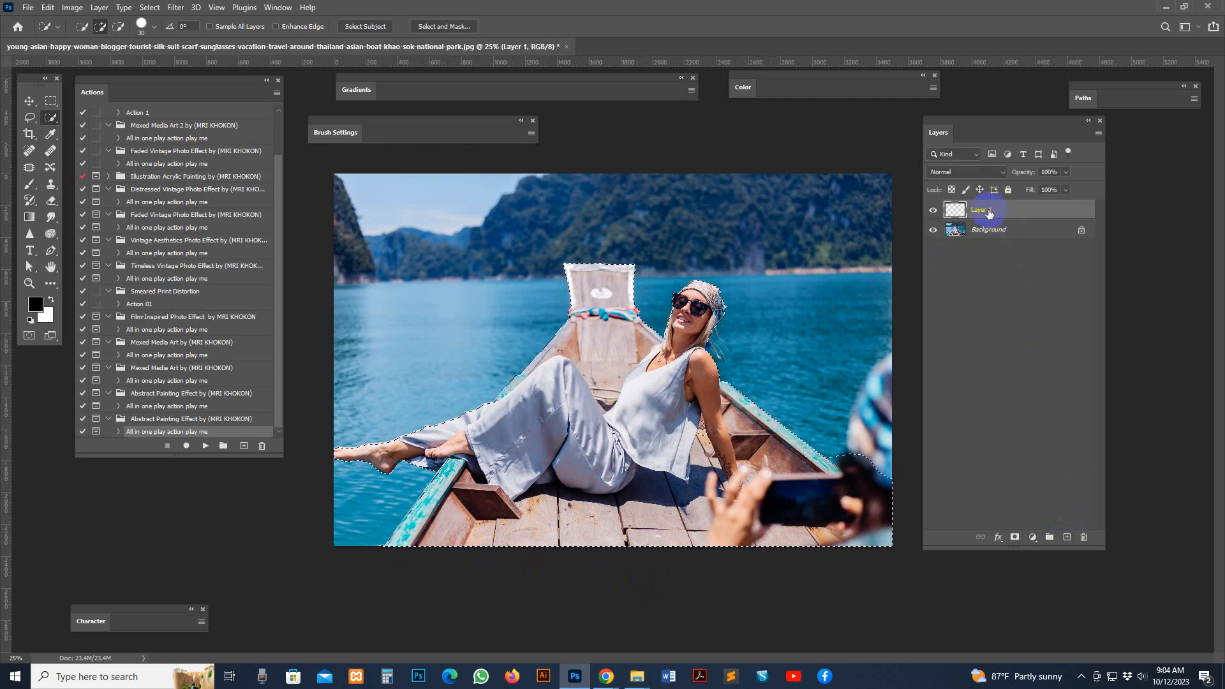
double_click(989, 212)
type("brush")
left_click(1035, 215)
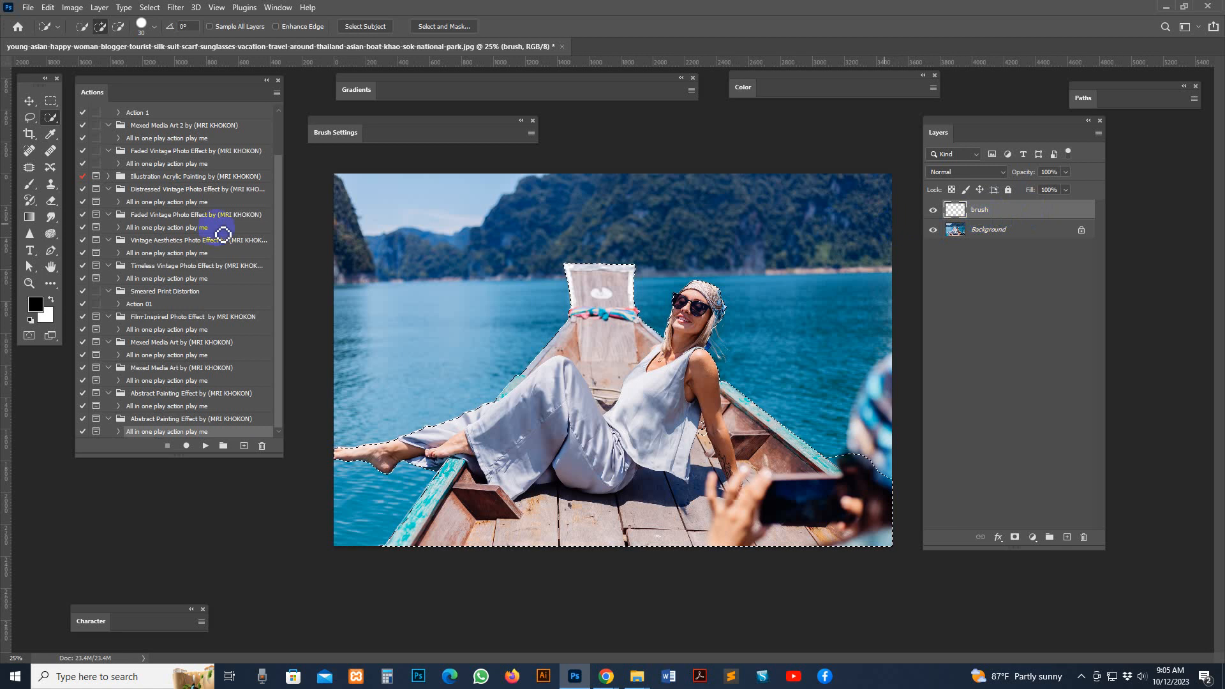
- Set the foreground colour to red (ff0000) and brush broadly over the selected woman and boat on the brush layer
left_click(38, 308)
left_click(958, 346)
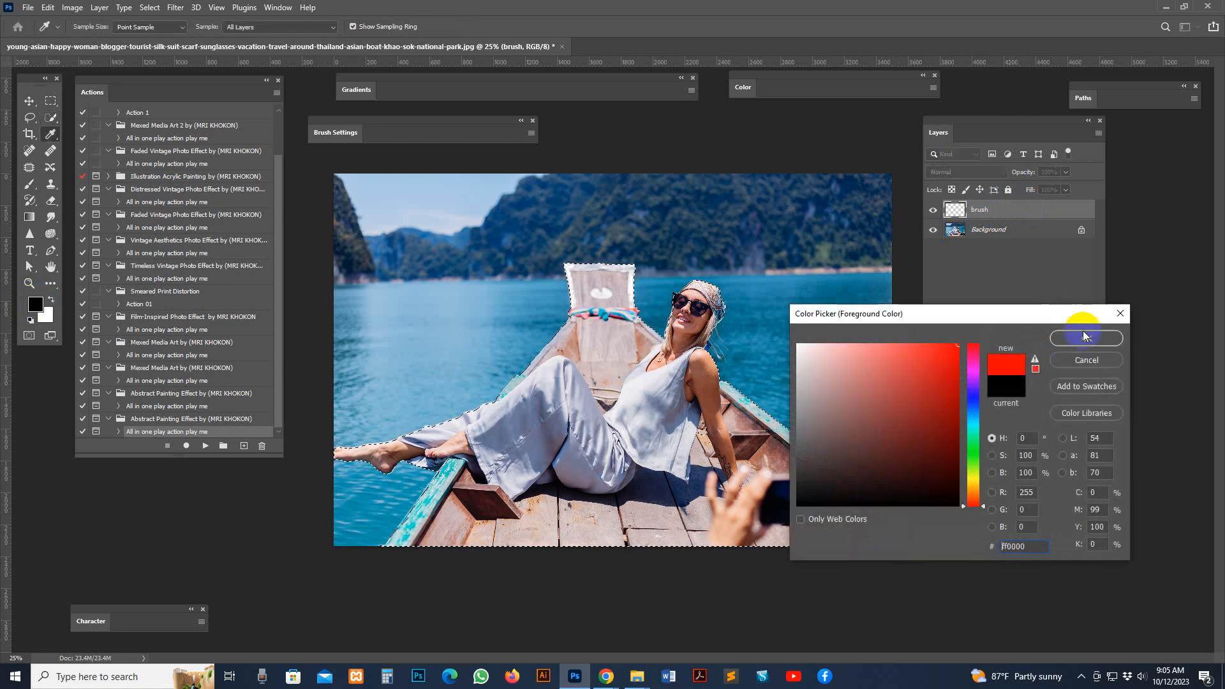
key("Return")
left_click(28, 183)
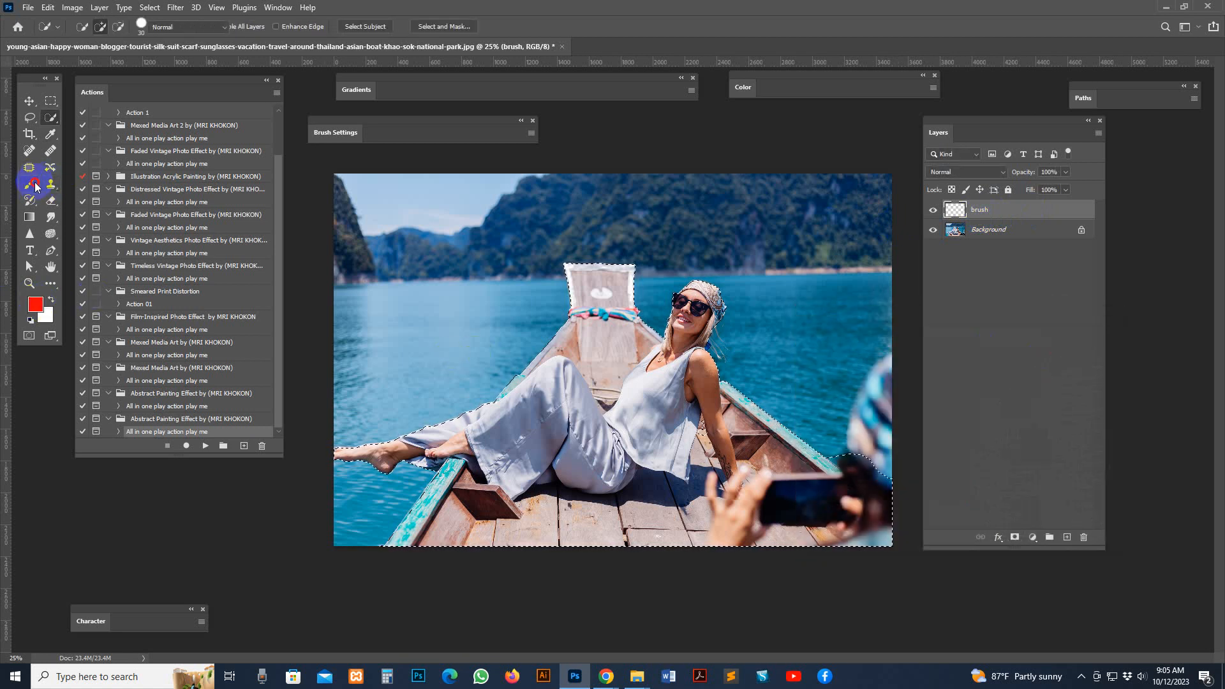
mouse_move(662, 300)
left_mouse_down()
mouse_move(496, 341)
mouse_move(505, 355)
mouse_move(695, 295)
mouse_move(757, 364)
mouse_move(452, 470)
mouse_move(724, 383)
mouse_move(625, 400)
mouse_move(424, 464)
left_mouse_up()
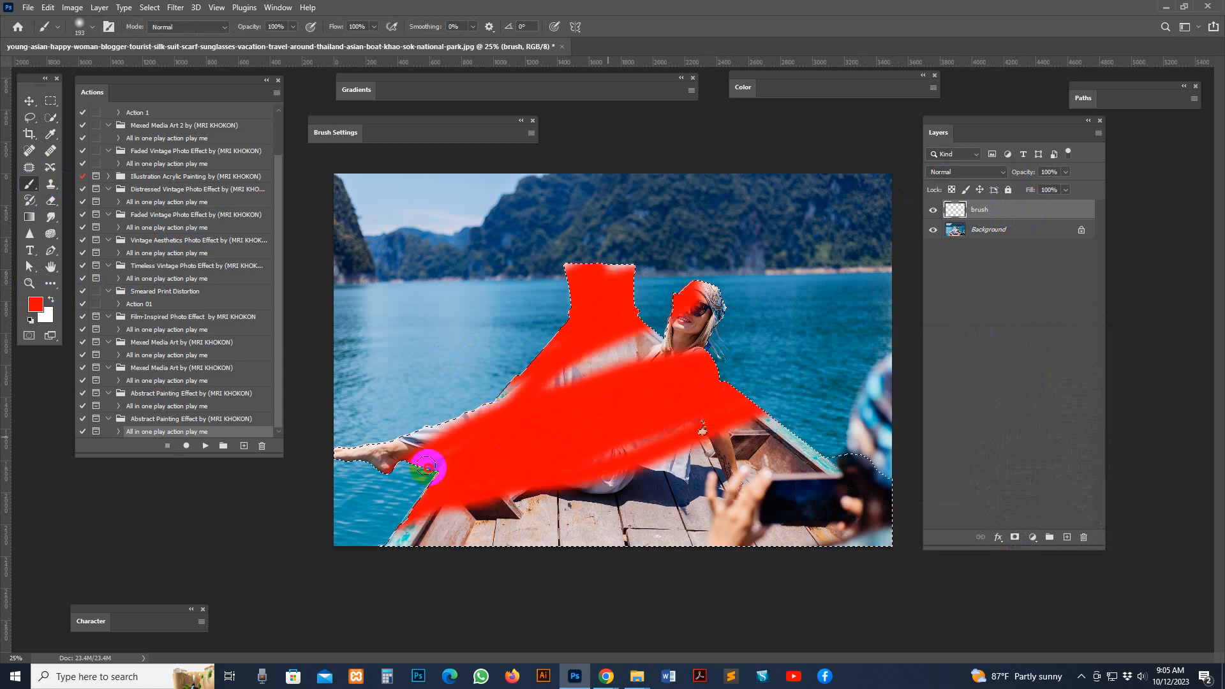
- Fill the rest of the selected woman and boat area with red using the Paint Bucket tool
left_click(50, 286)
right_click(50, 287)
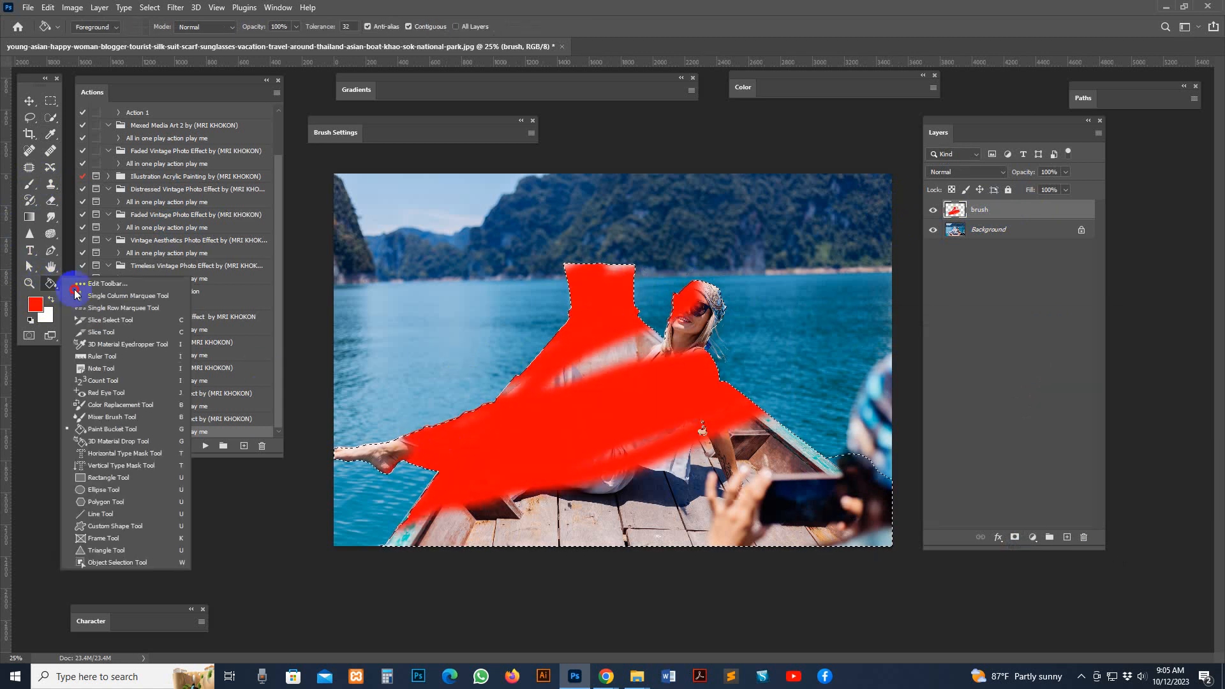
left_click(106, 430)
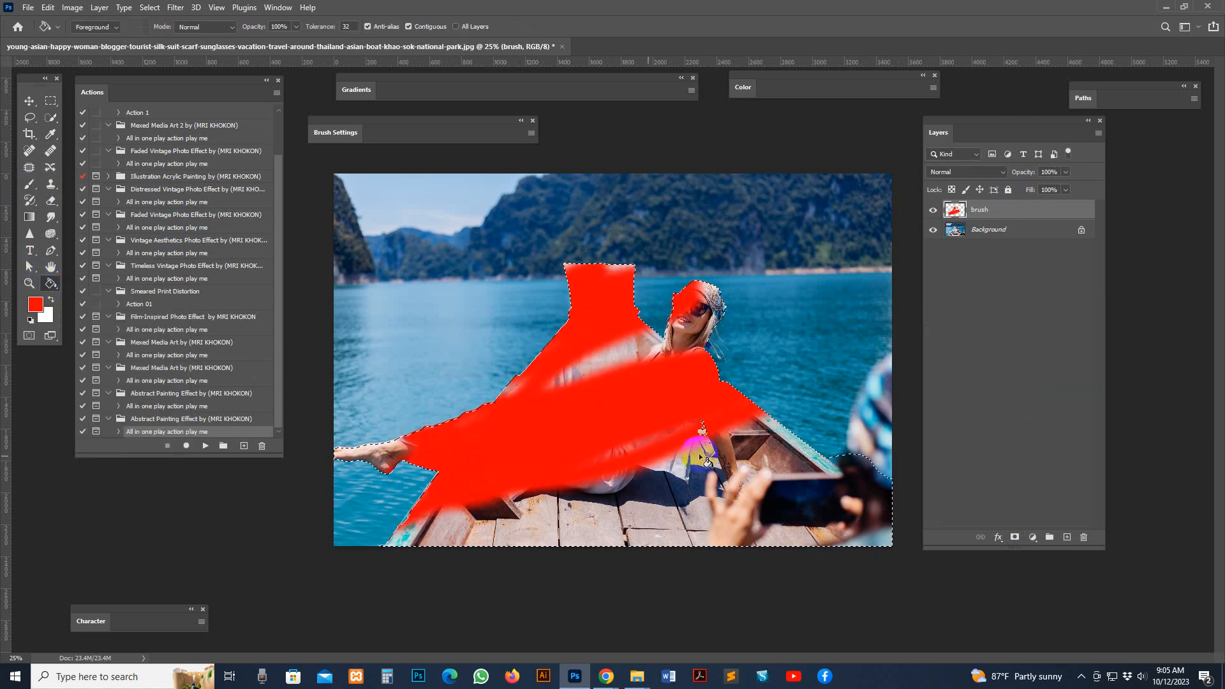
left_click(706, 461)
left_click(676, 385)
left_click(706, 433)
left_click(602, 268)
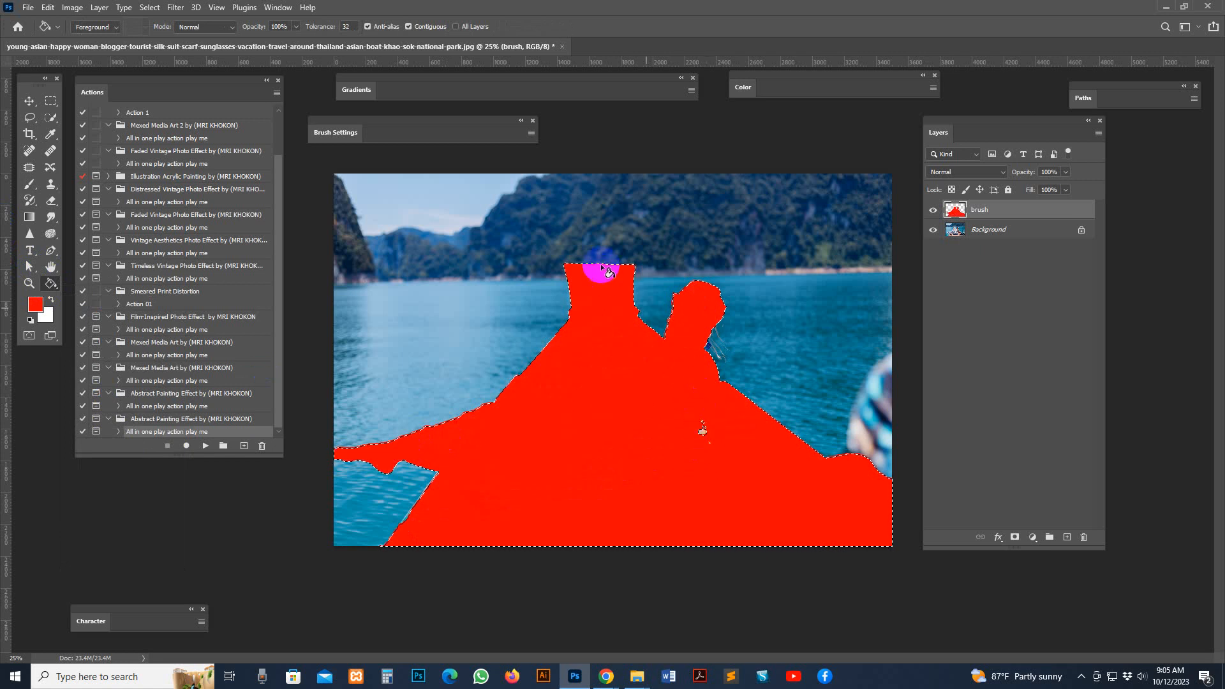
- Deselect the red-filled woman and boat area
key("ctrl+plus")
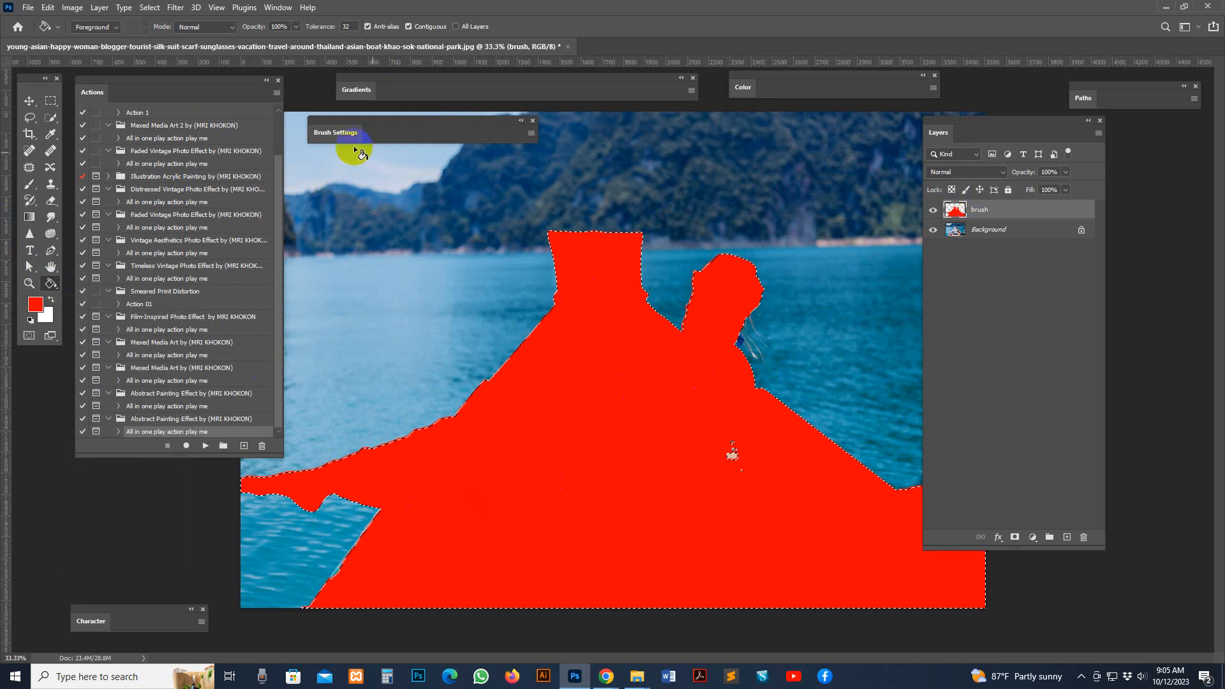
left_click(30, 101)
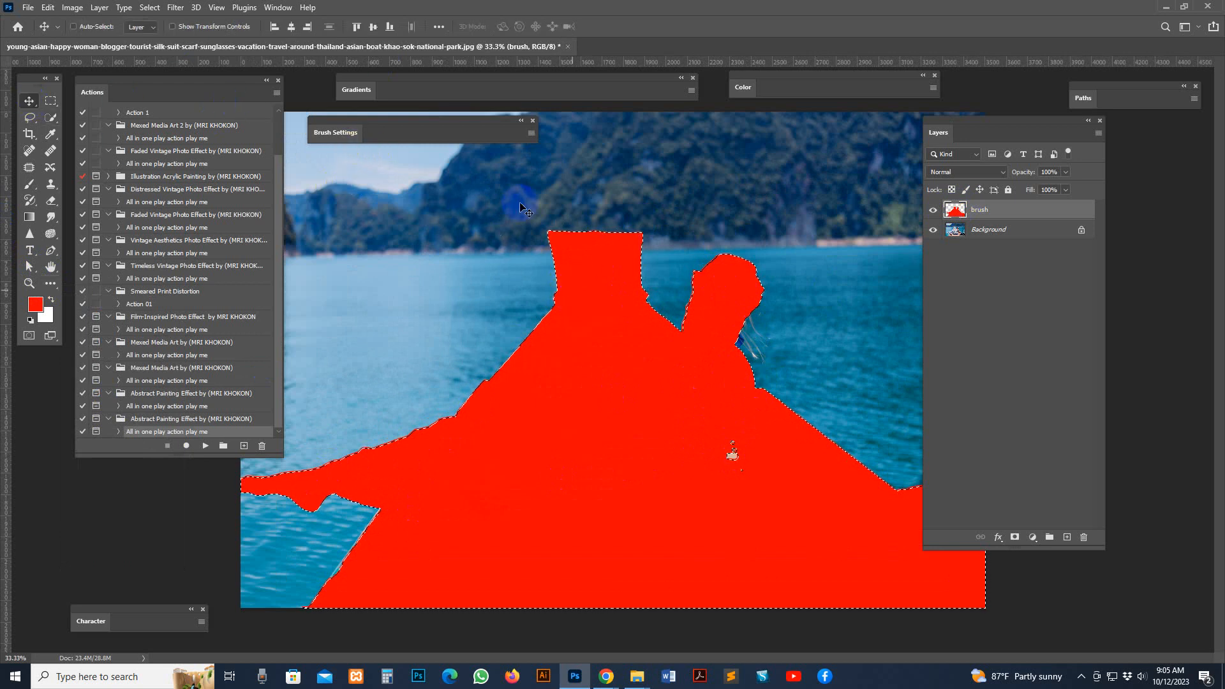
left_click(152, 7)
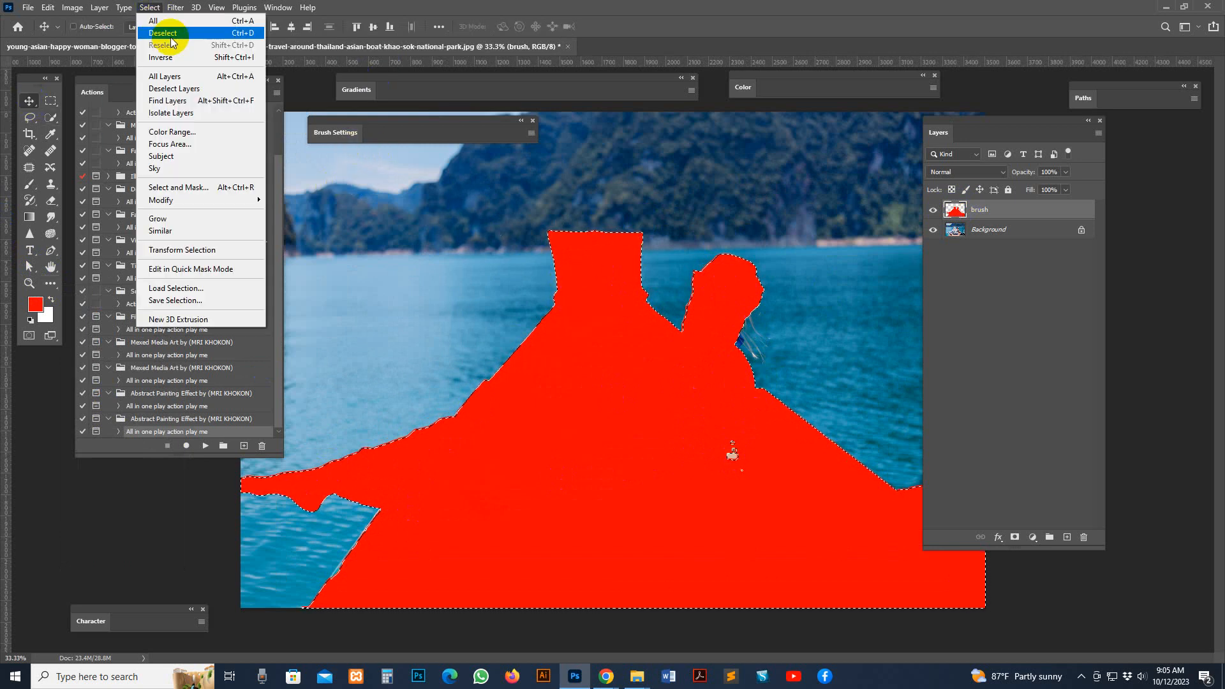
left_click(168, 33)
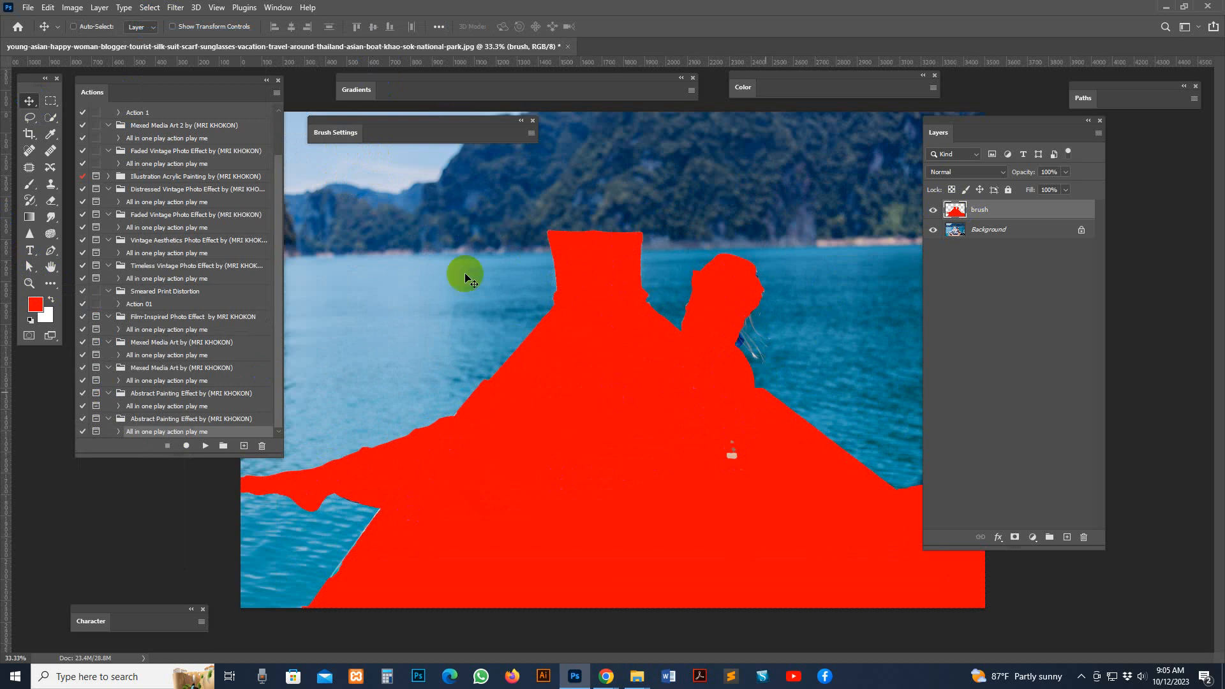
- Paint over the small unfilled gaps and edges of the red shape, reducing the brush size stepwise to 50
left_click(26, 189)
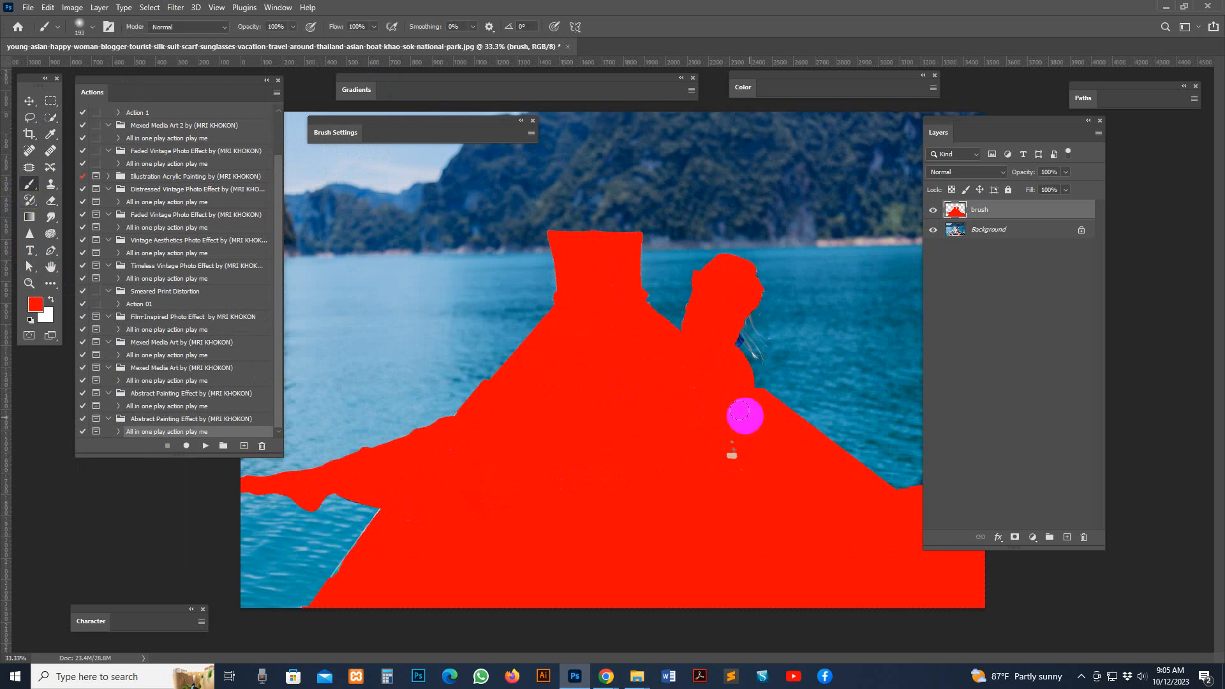
key("bracketleft")
key("bracketleft")
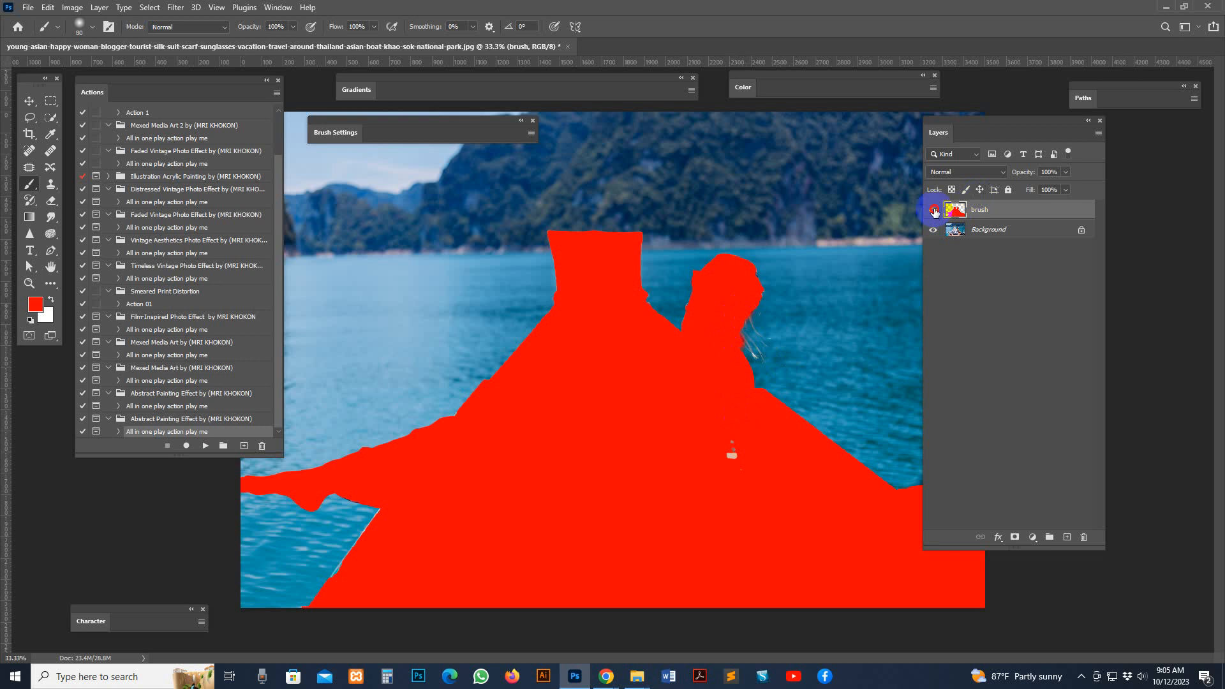
left_click(933, 210)
left_click(934, 210)
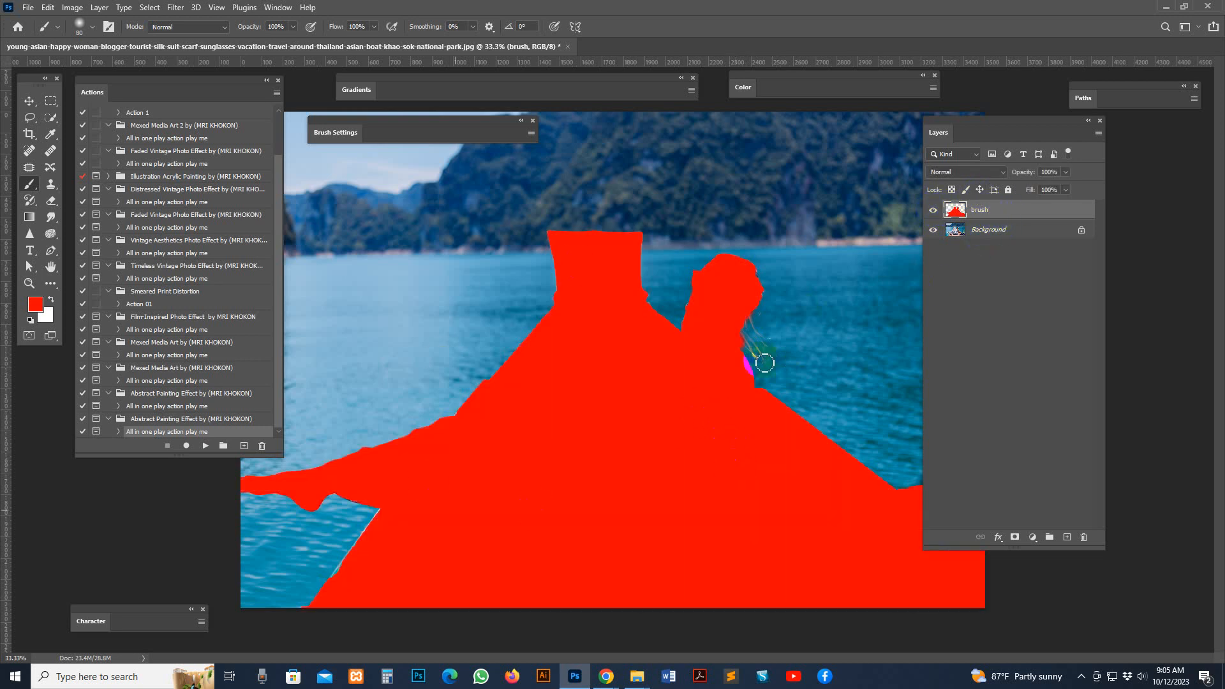
key("bracketleft")
key("bracketleft")
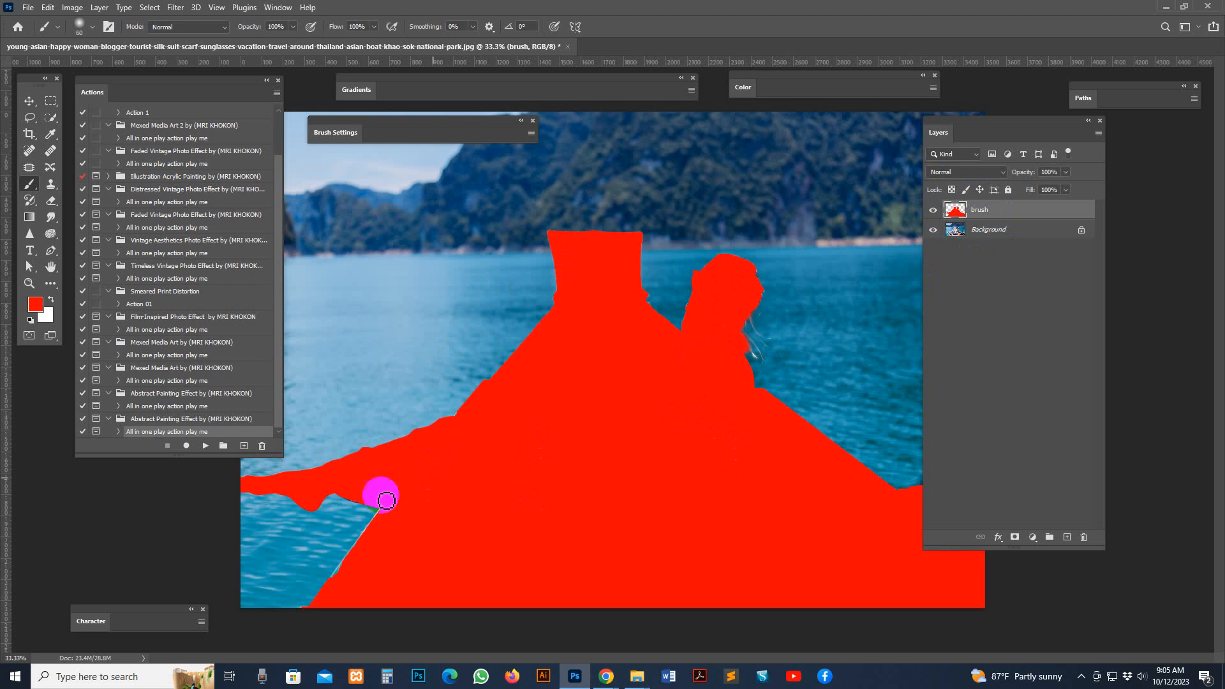
key("bracketleft")
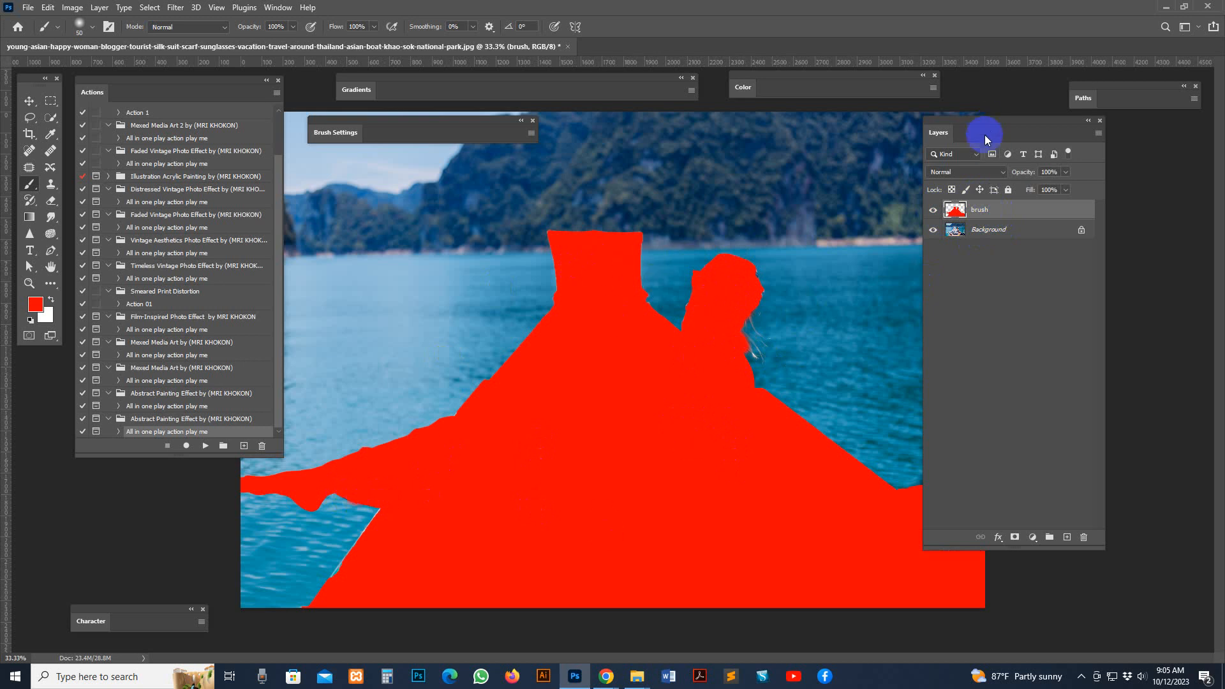
- Play the Abstract Painting Effect action, dismiss its closing message, and move the Layers panel clear of the image
left_click_drag(985, 135, 1020, 149)
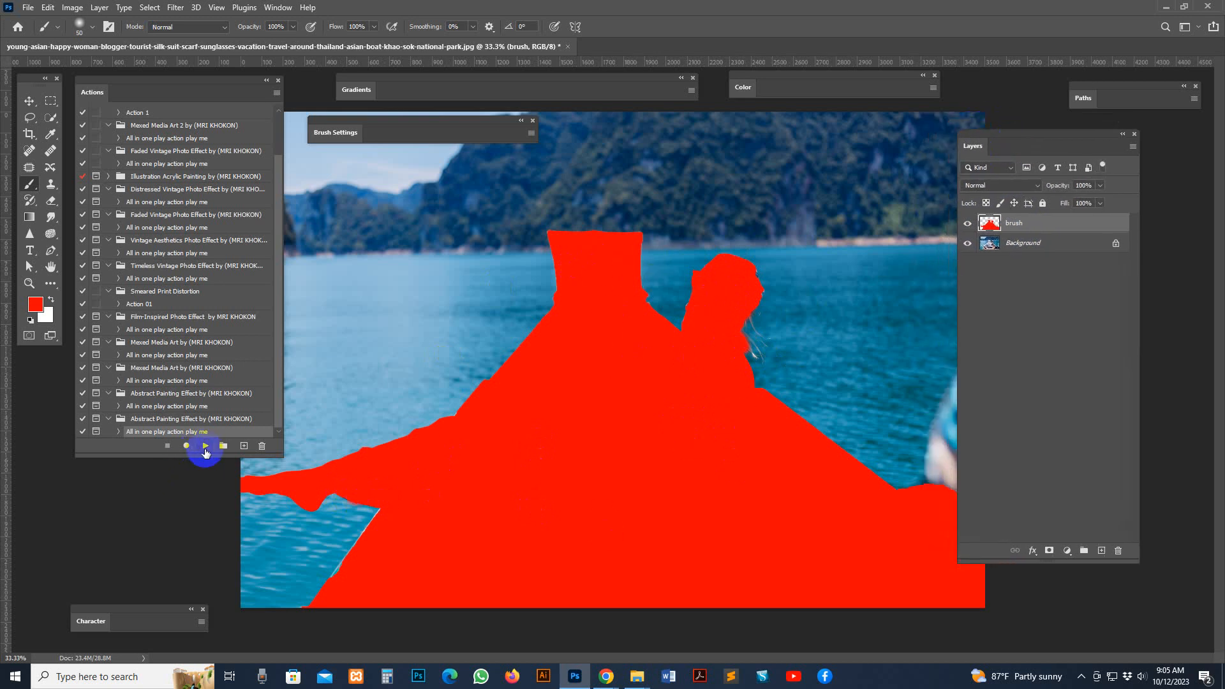
left_click(206, 447)
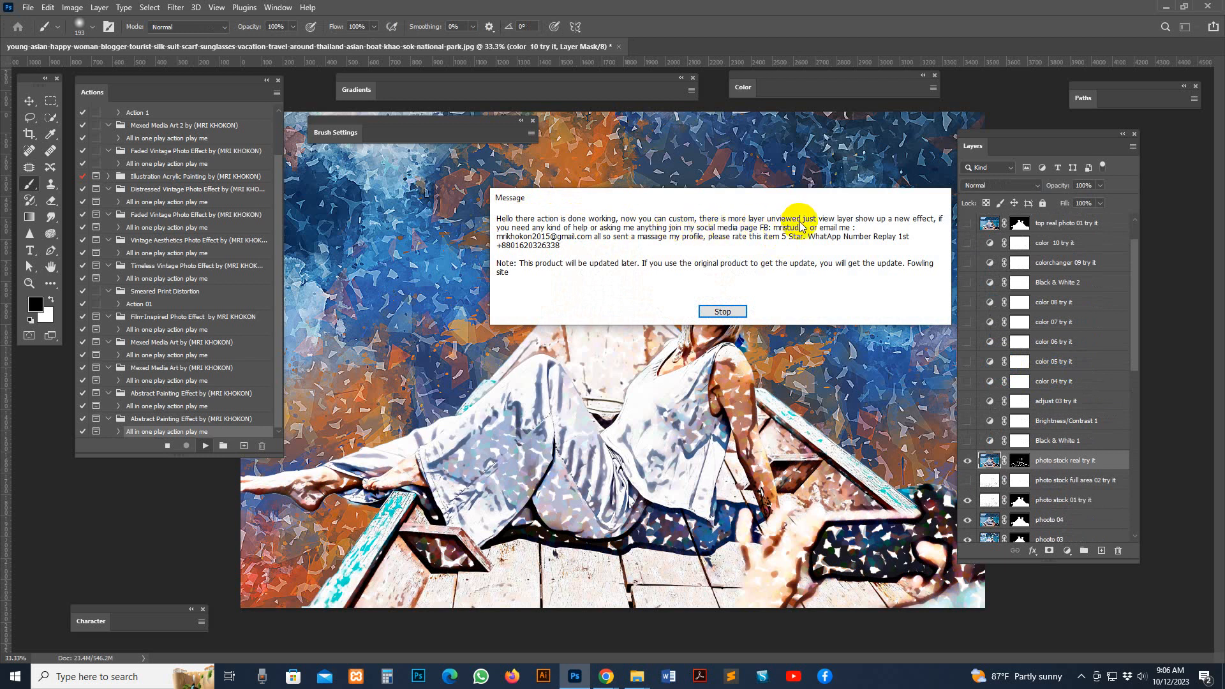
left_click(727, 311)
left_click_drag(1017, 152, 1060, 148)
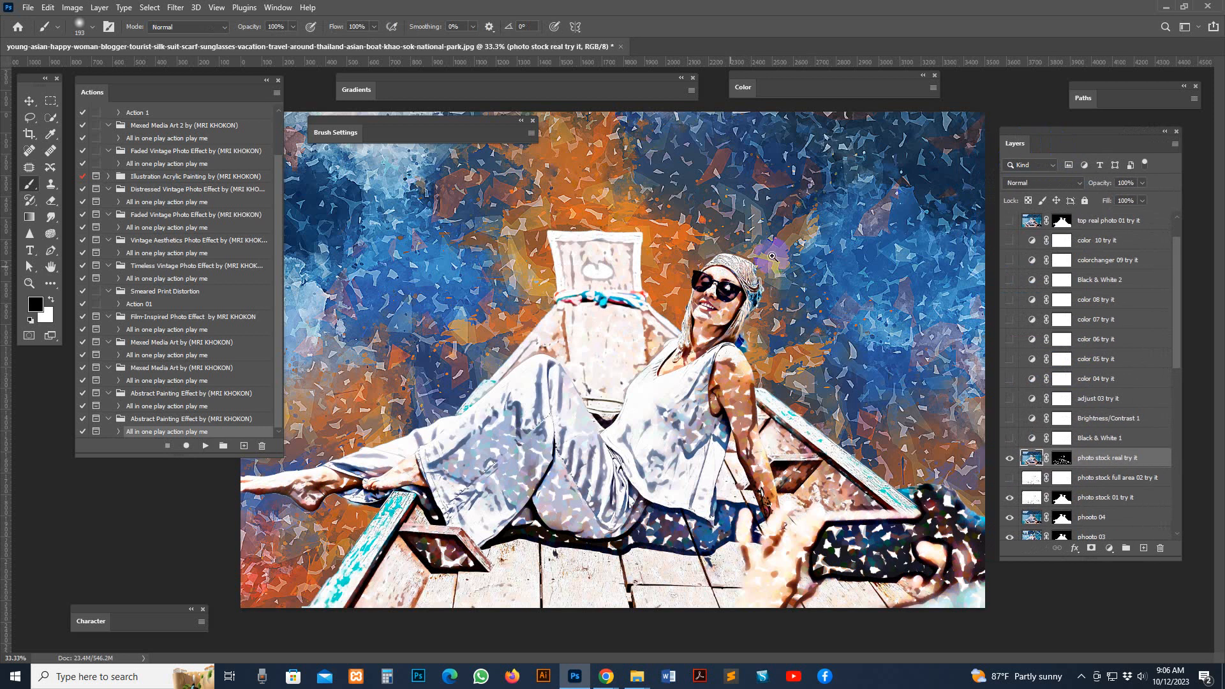
- Examine the painting effect up close and compare the image with and without the "photo stock 01 try it" layer
key("z")
left_click(792, 241)
left_click_drag(877, 207, 764, 178)
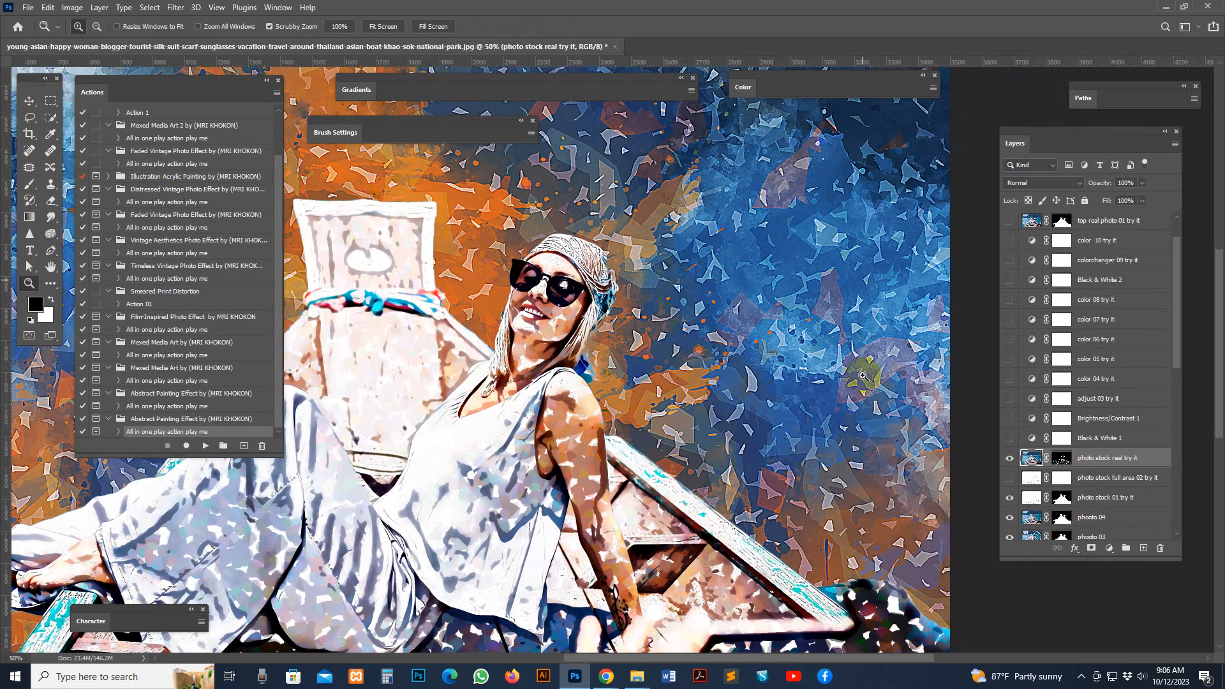
left_click_drag(666, 483, 860, 363)
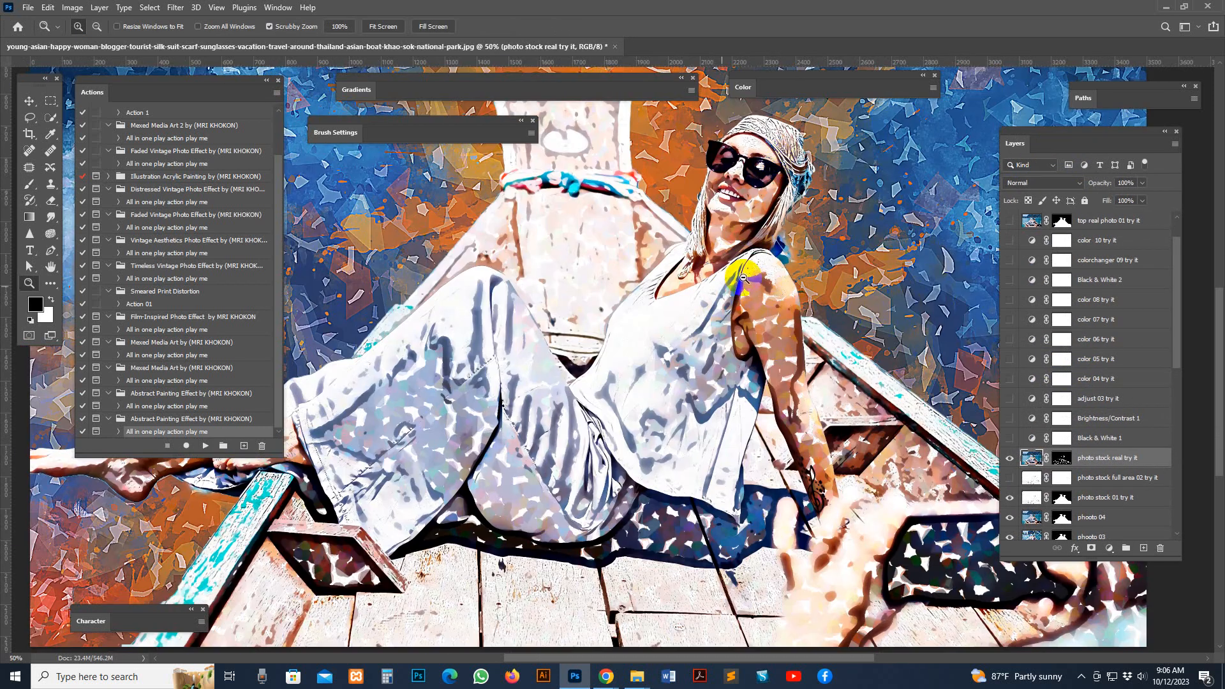
left_click(745, 281, "alt")
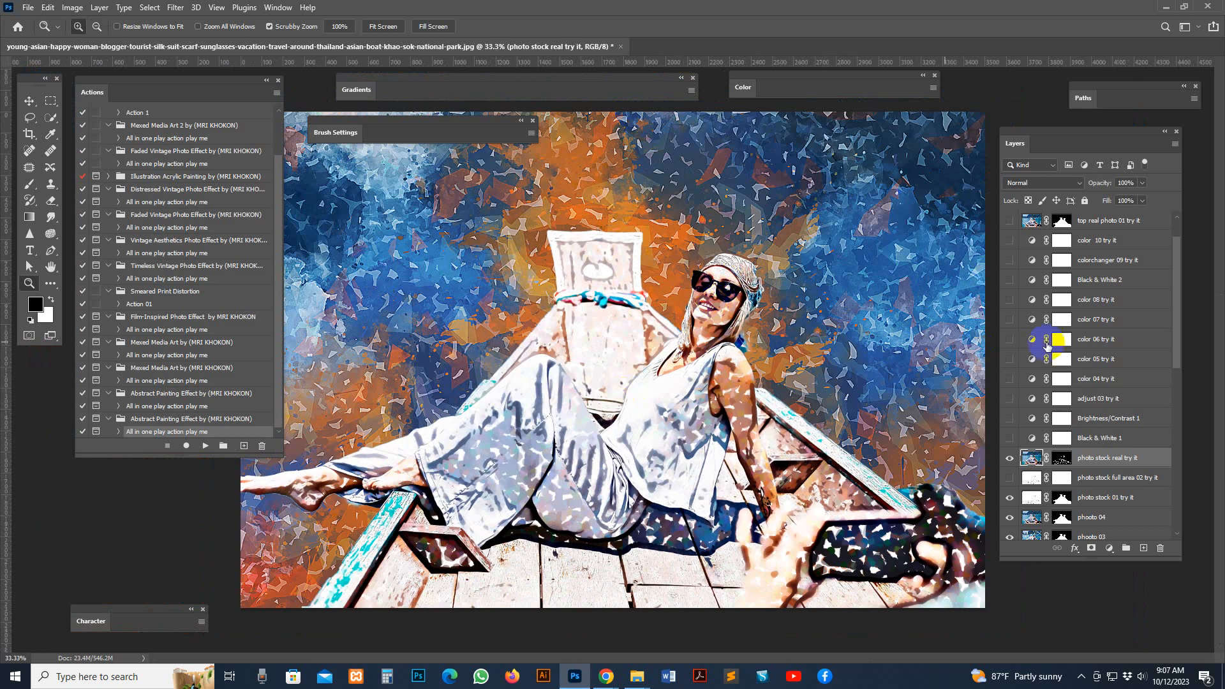
scroll(1130, 449, "down", 3)
scroll(1130, 449, "down", 1)
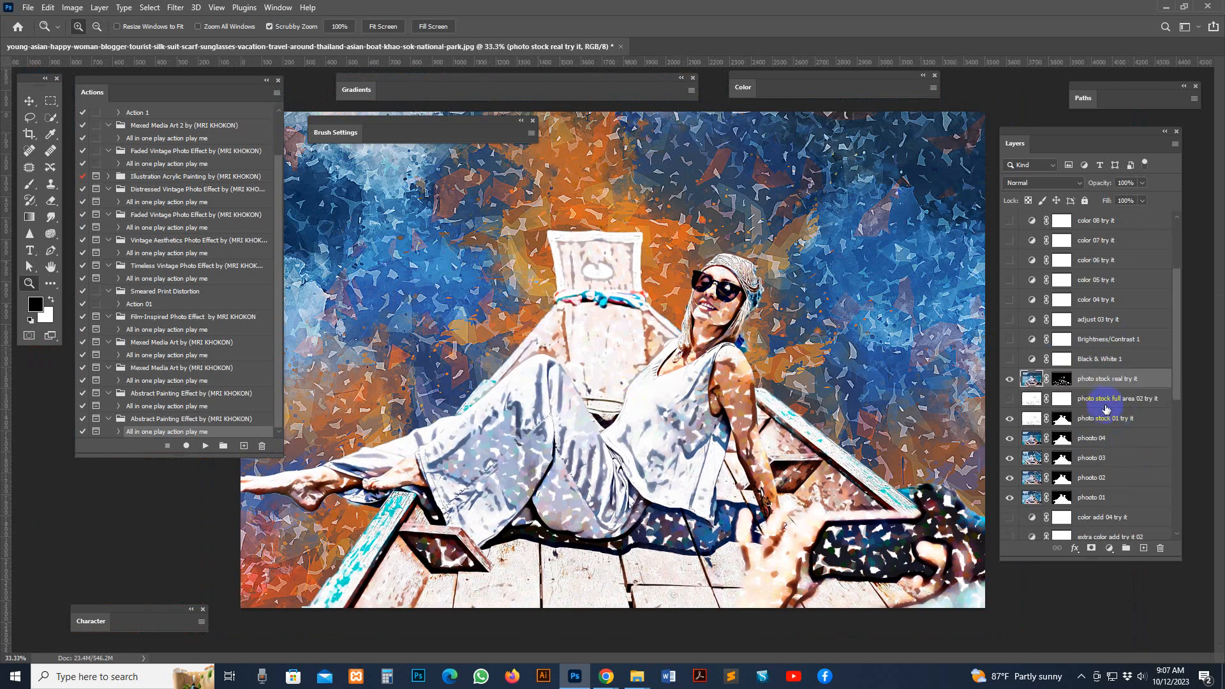
left_click(1116, 419)
left_click(1009, 418)
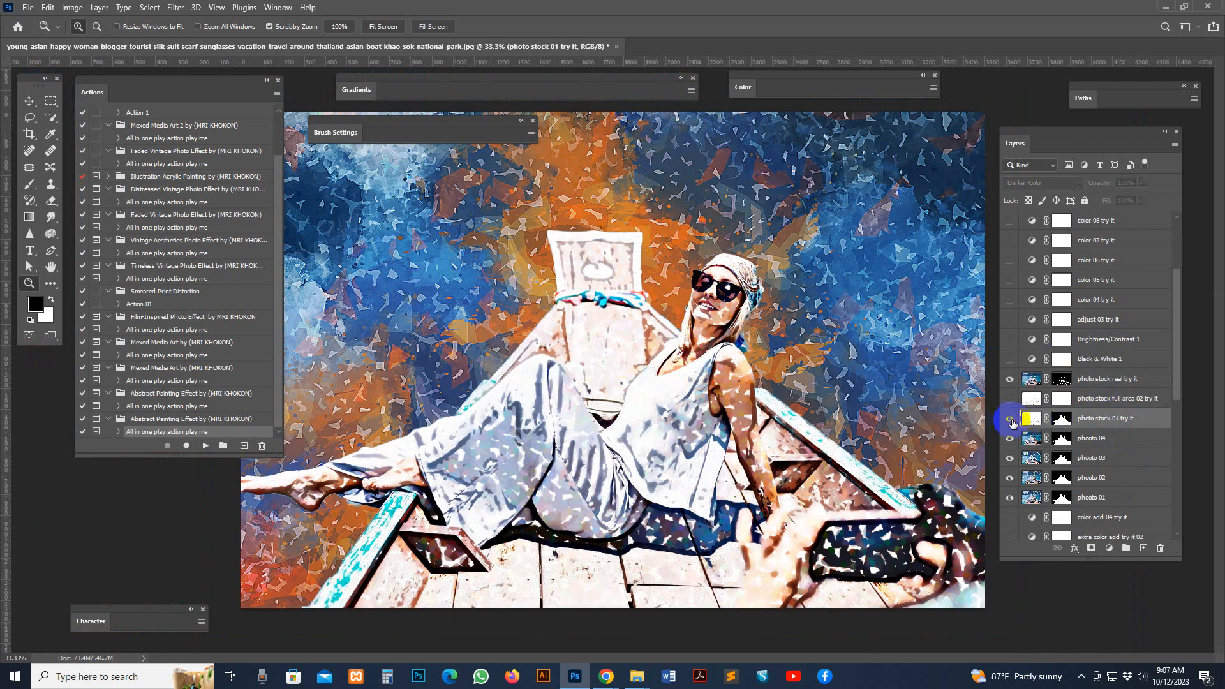
left_click(1009, 419)
- Show the "photo stock full area 02 try it" layer and set its opacity to 100%
left_click(1007, 400)
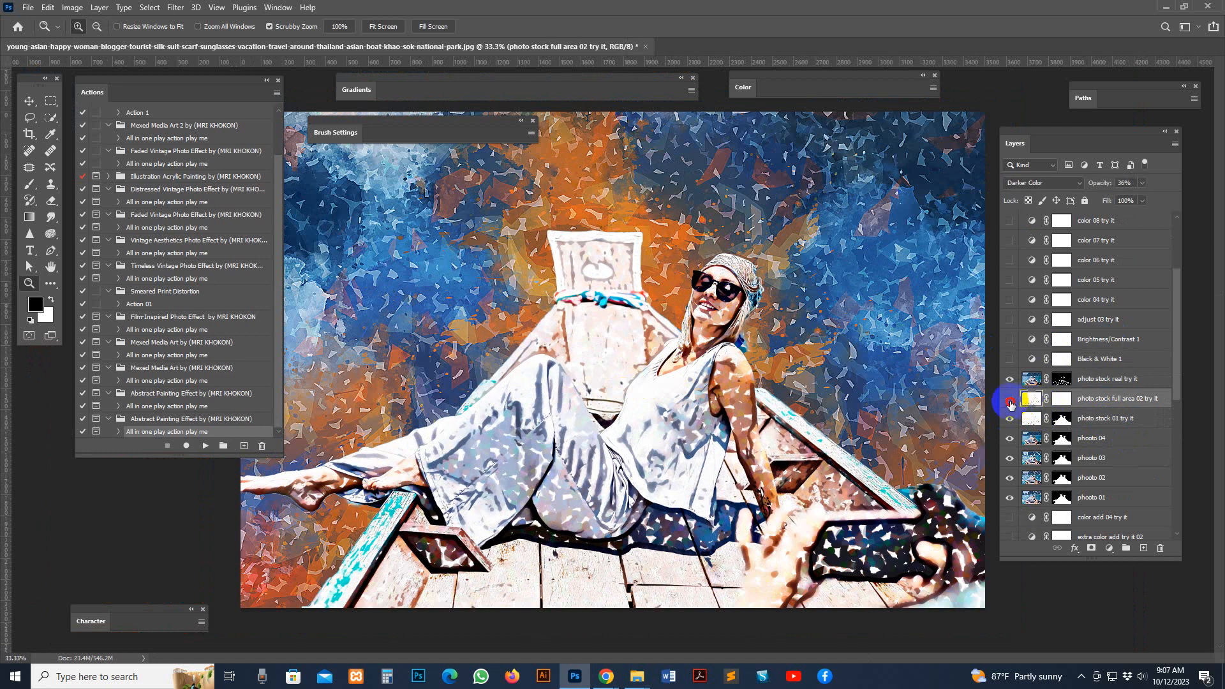
left_click(1010, 400)
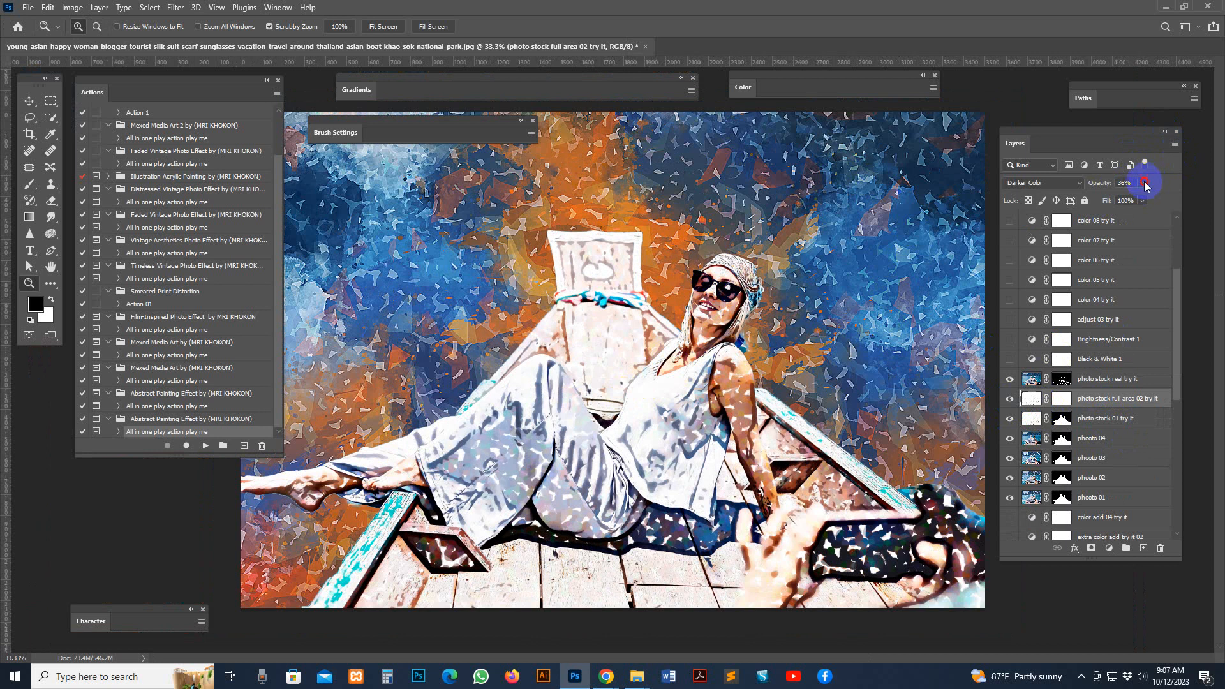
left_click_drag(1145, 185, 1186, 201)
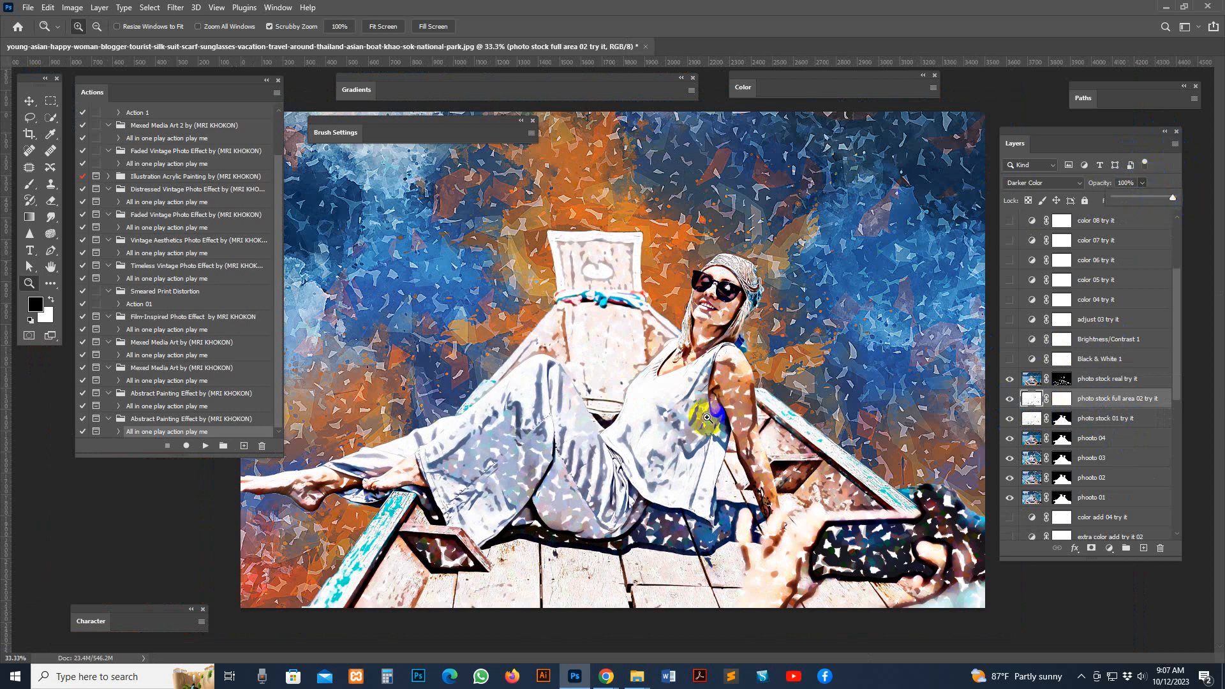
- Change the blend mode of the "photo stock full area 02 try it" layer to Multiply
left_click(1063, 197)
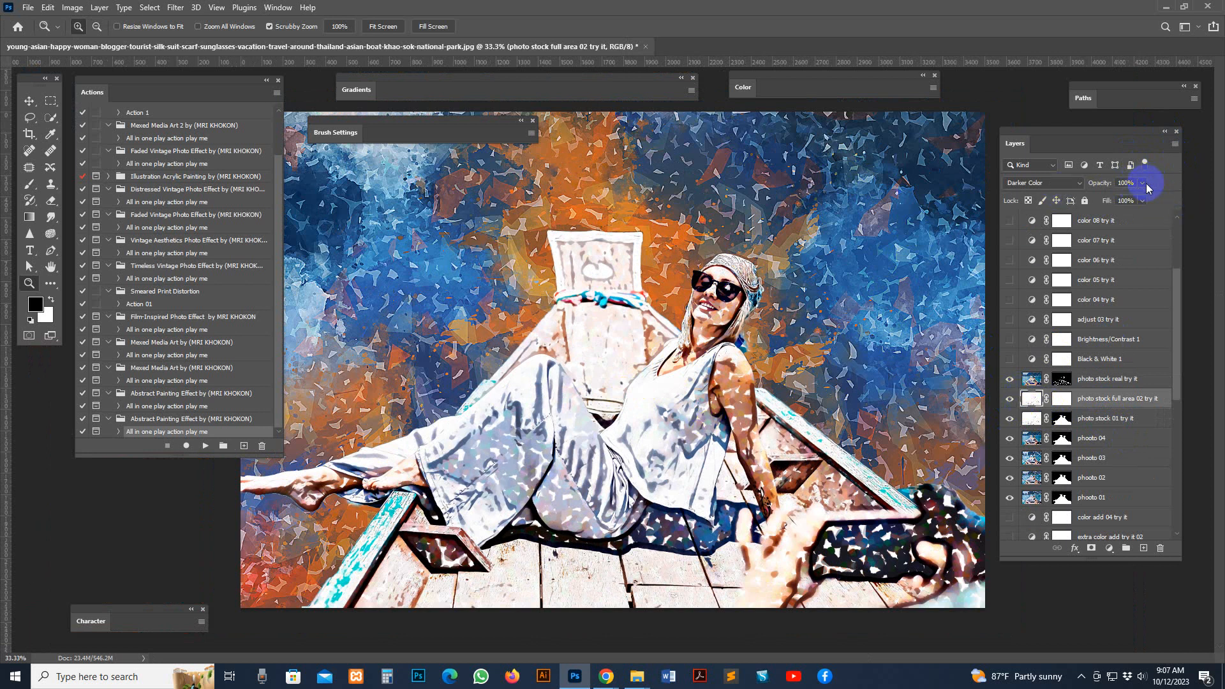
left_click(1142, 183)
left_click(1039, 185)
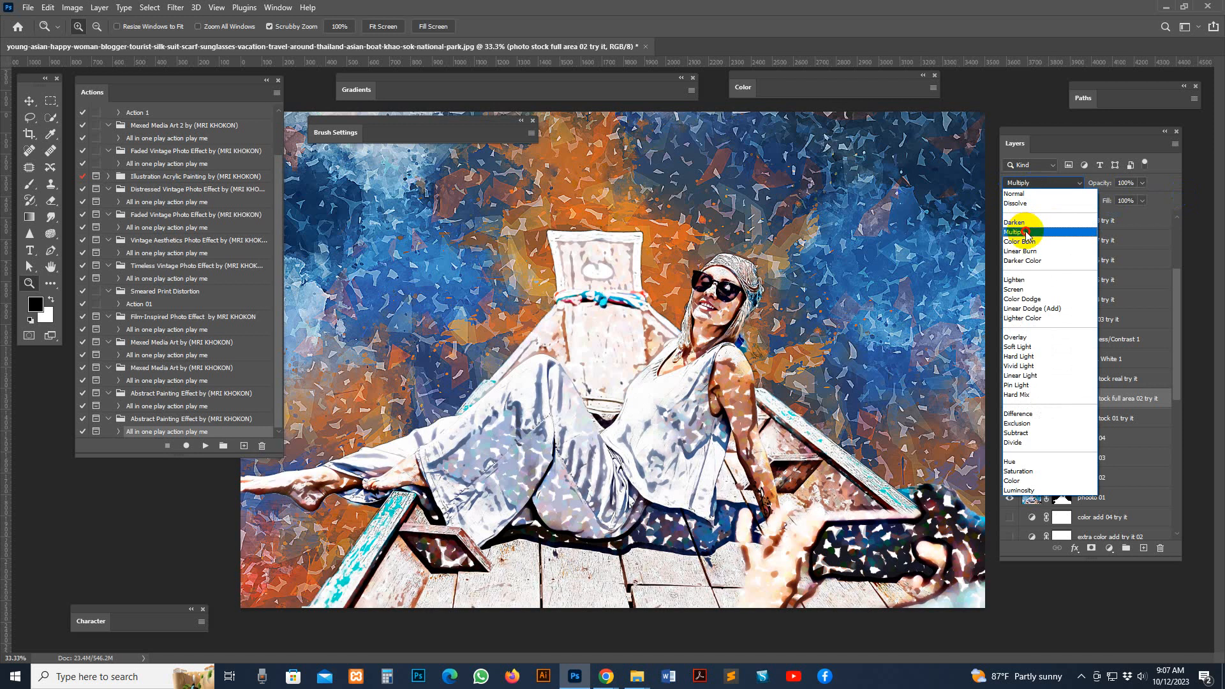
left_click(1026, 234)
- Hide the "photo stock full area 02 try it" layer and compare the image with and without "photo stock 01 try it"
left_click(1009, 399)
left_click(1010, 400)
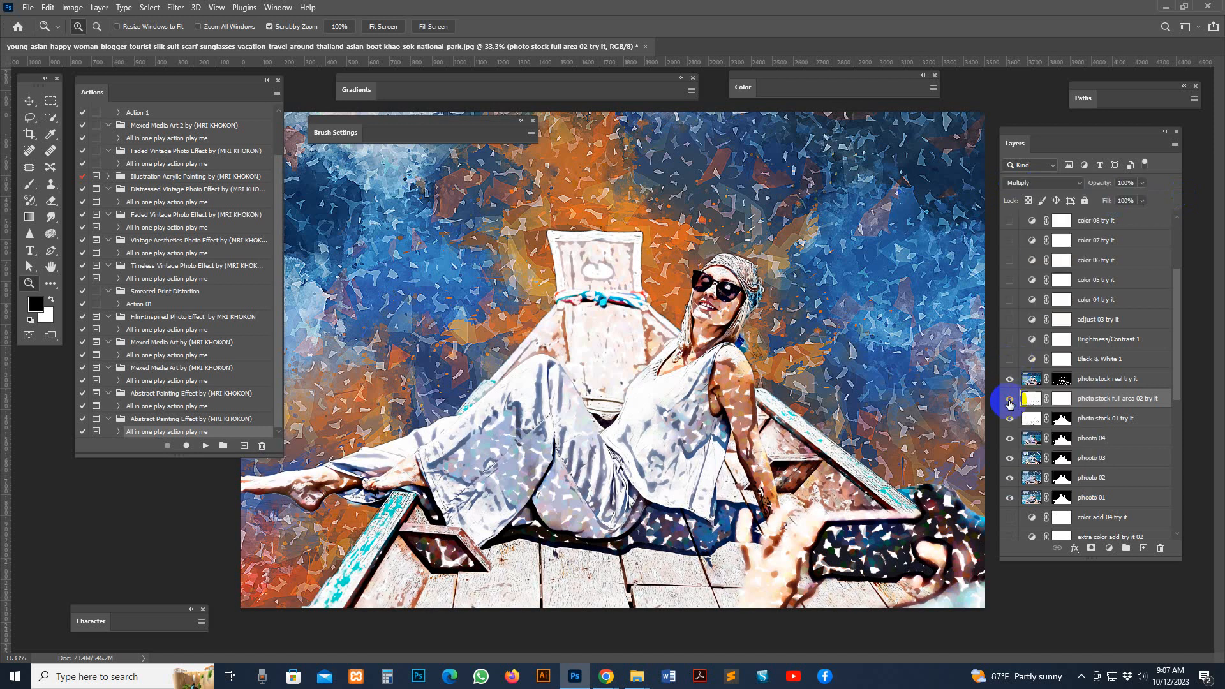
left_click(1010, 400)
left_click(1011, 420)
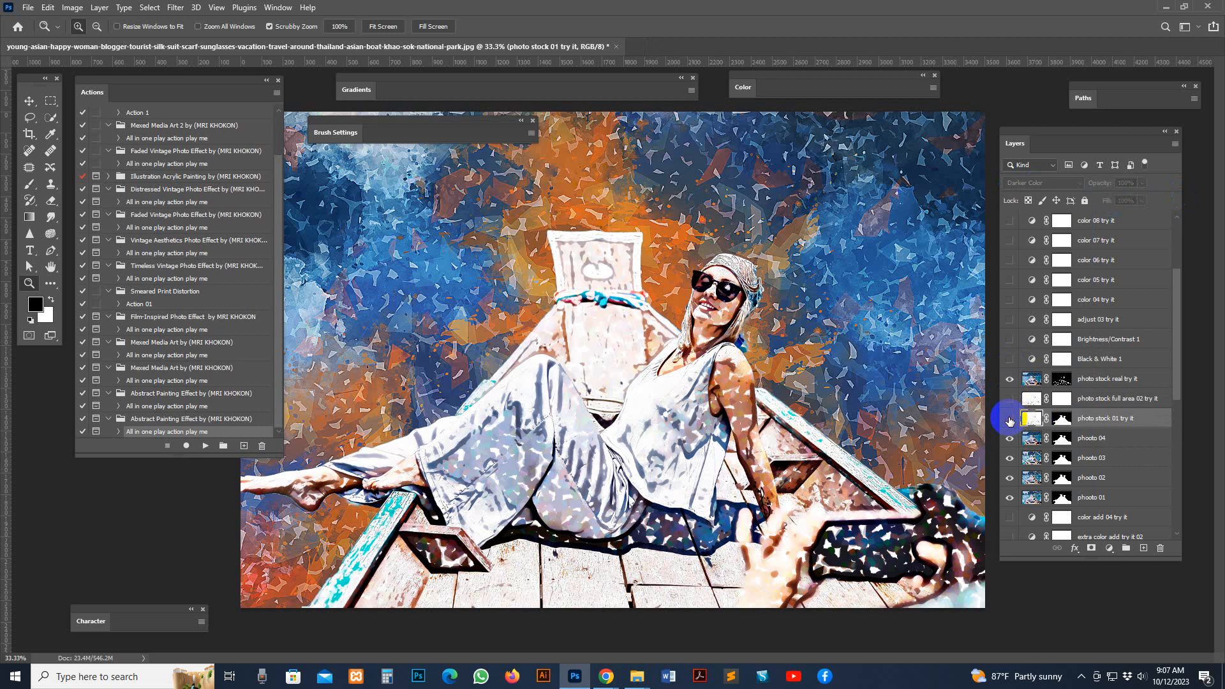
left_click(1010, 419)
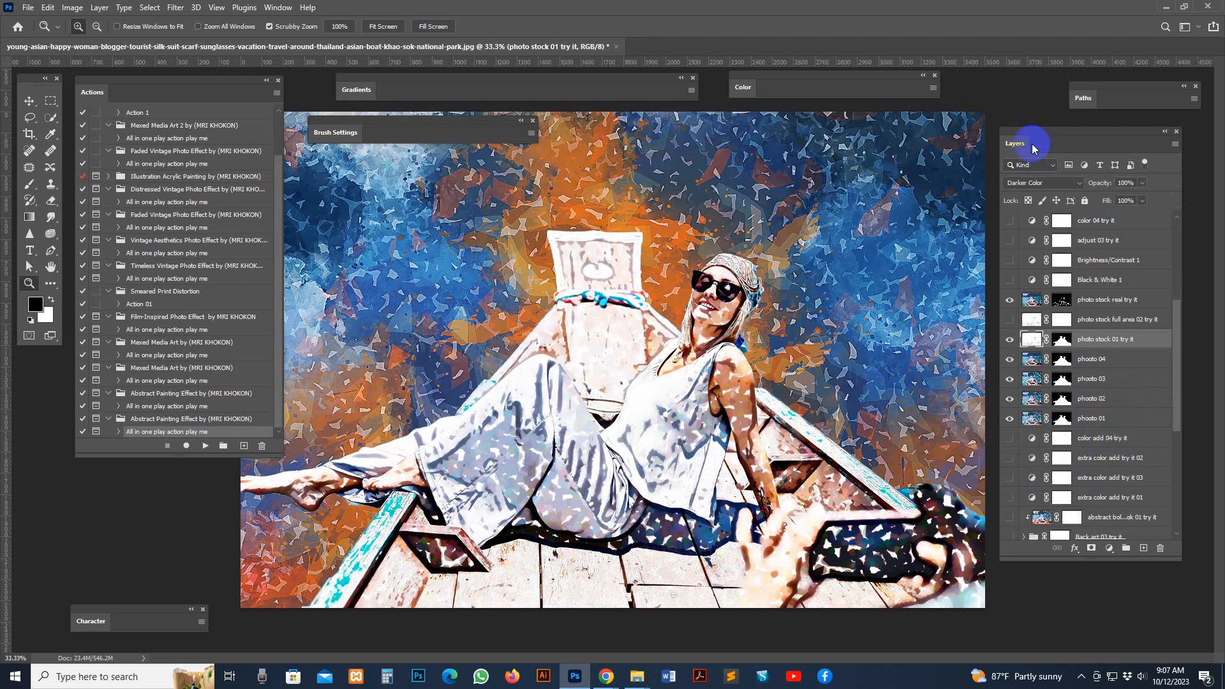
- Move the Layers panel slightly and check the visibility effect of the "photo stock real try it" layer
left_click_drag(1026, 142, 1007, 143)
scroll(1070, 276, "down", 3)
left_click(1106, 307)
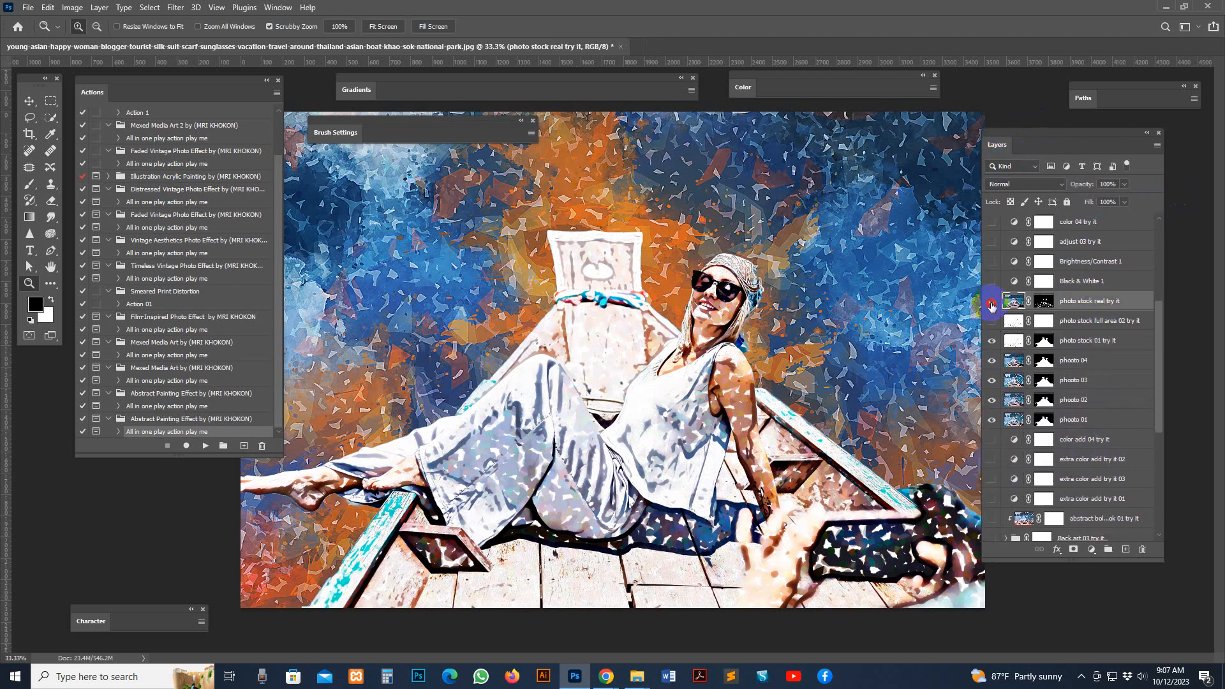
left_click(991, 305)
- Brush white over the woman's face on the mask of the "photo stock real try it" layer
left_click(1044, 300)
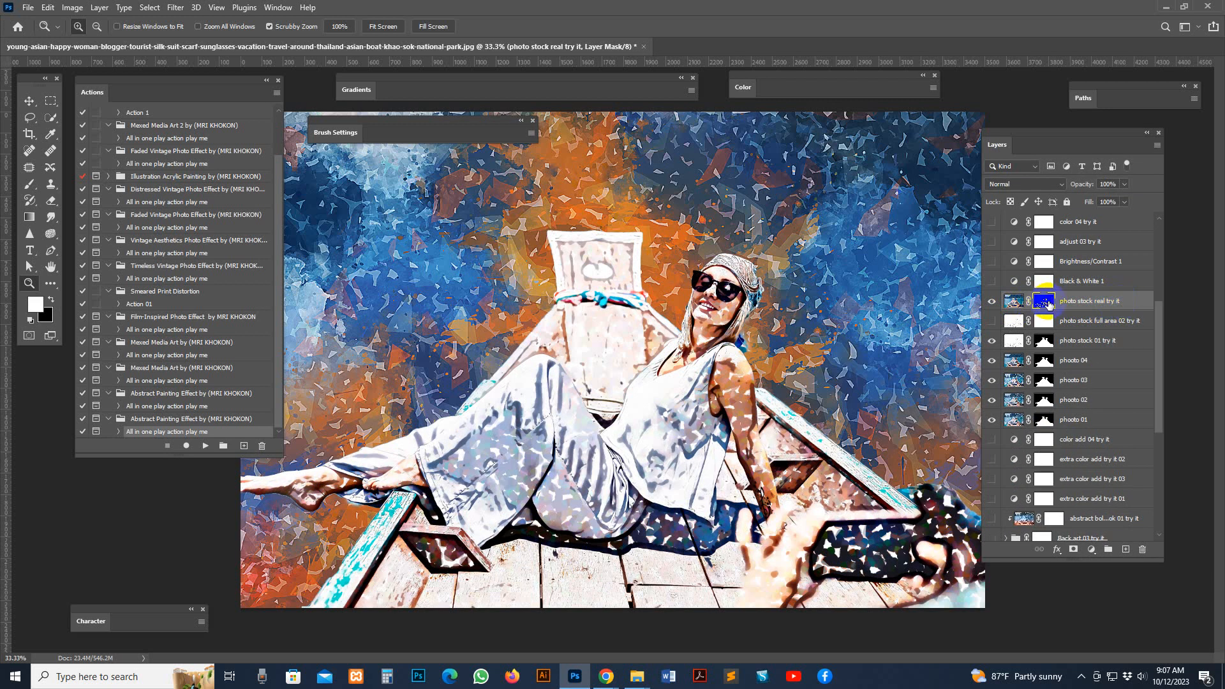
left_click(29, 185)
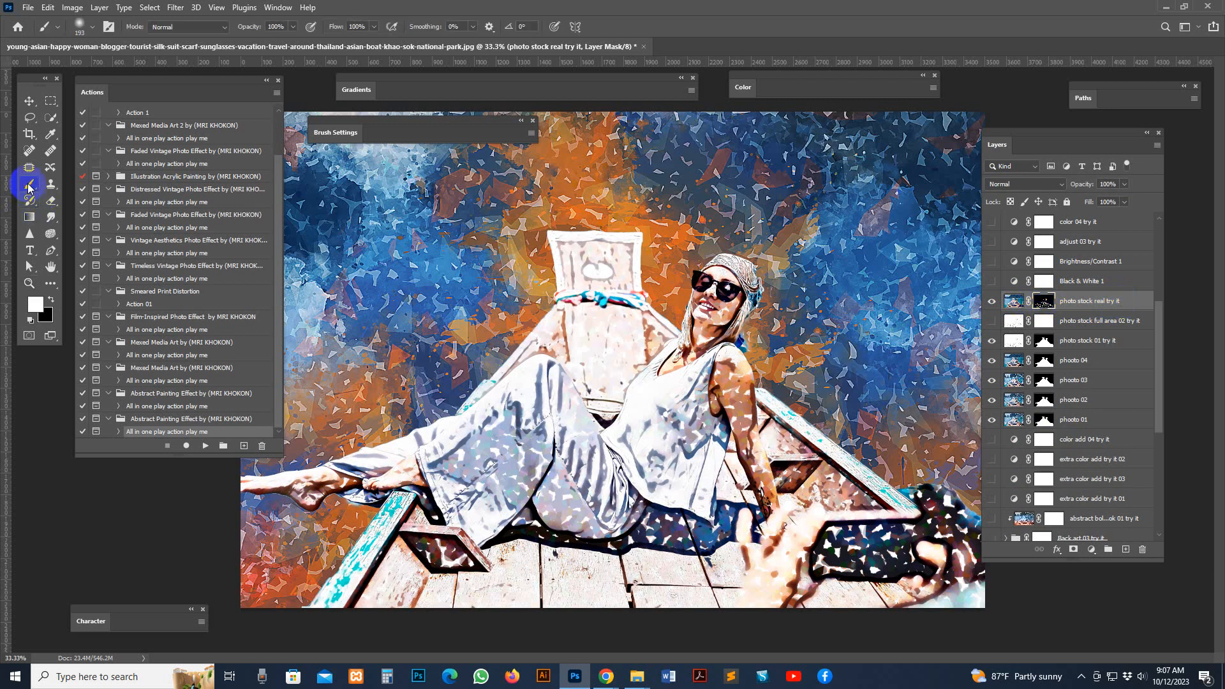
mouse_move(728, 284)
left_mouse_down()
mouse_move(746, 289)
mouse_move(708, 308)
mouse_move(717, 275)
mouse_move(707, 370)
mouse_move(701, 338)
mouse_move(729, 310)
mouse_move(696, 314)
left_mouse_up()
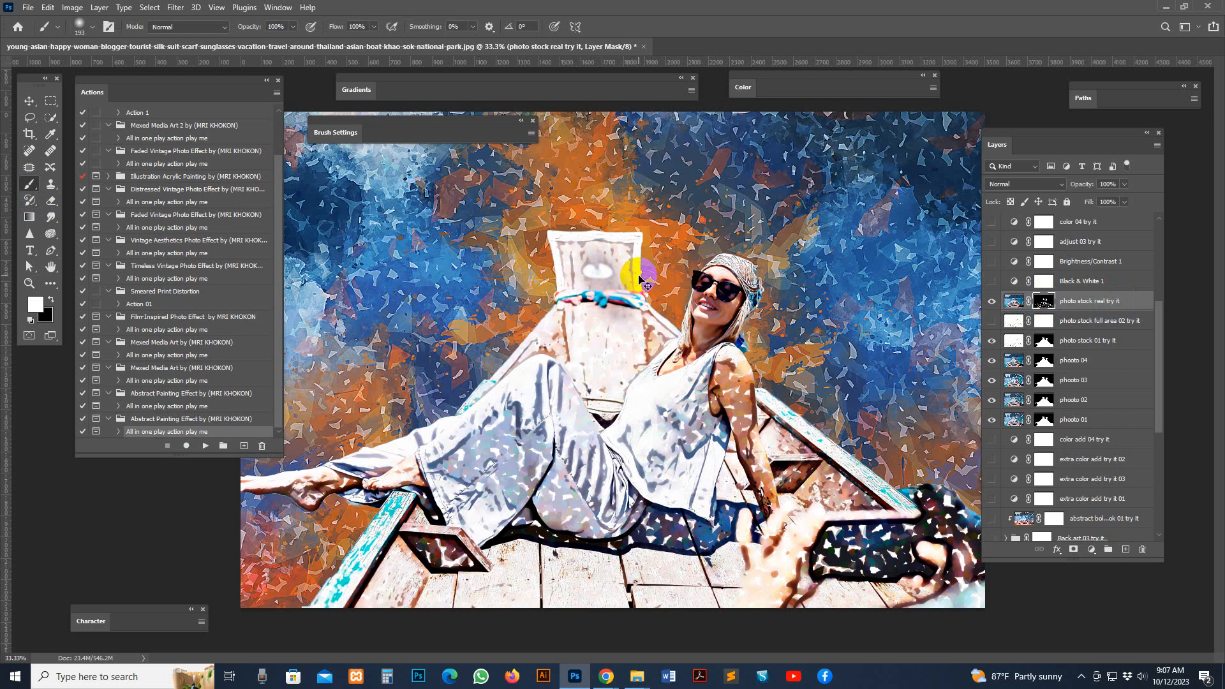
left_click(1045, 306)
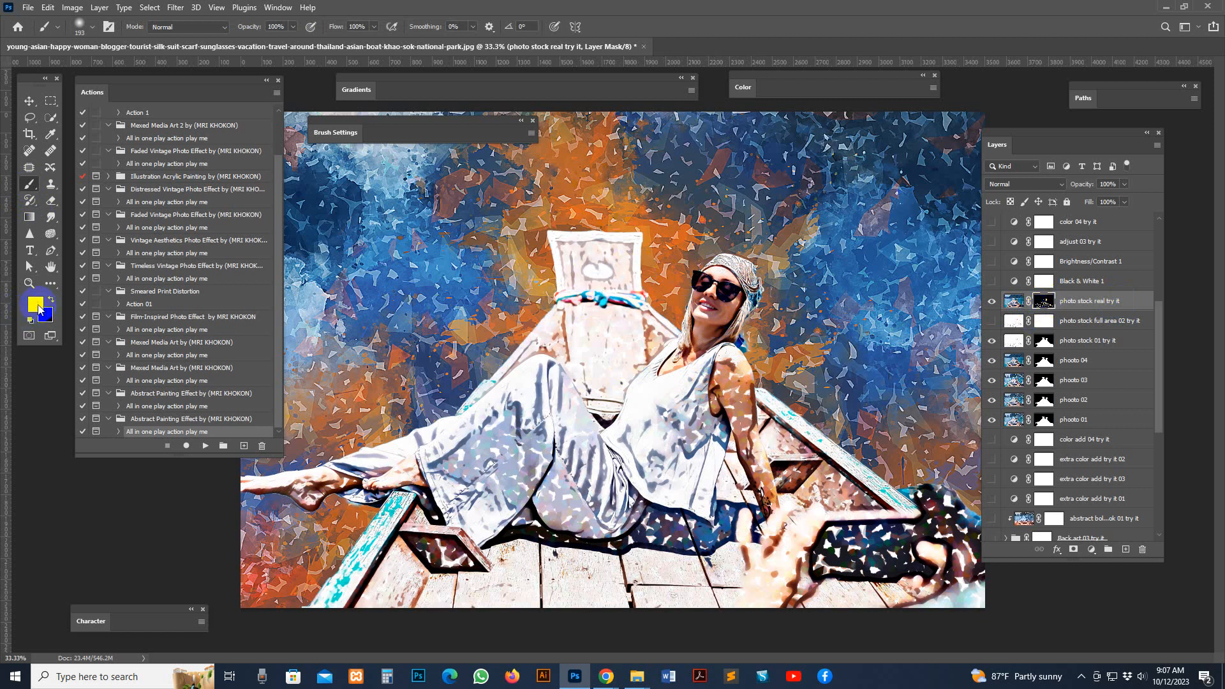
key("d")
- Preview the "extra color add try it 01" adjustment layer on the image and hide it again
left_click(1111, 309)
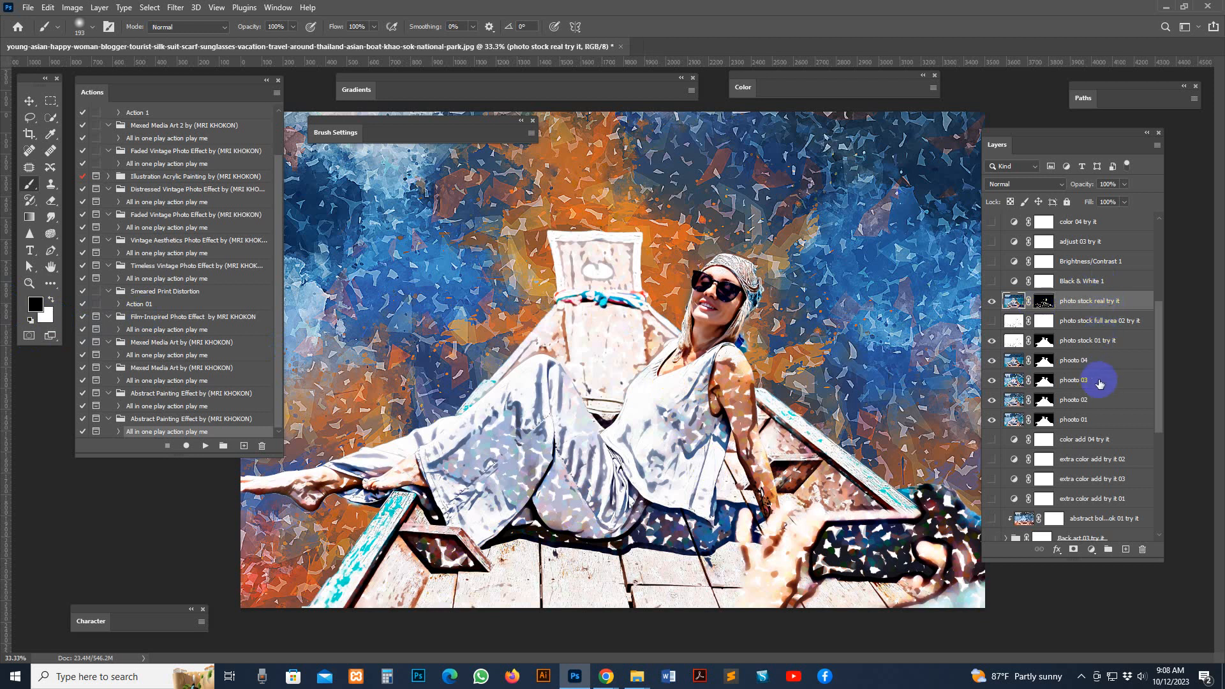
scroll(1087, 331, "down", 3)
left_click(1089, 309)
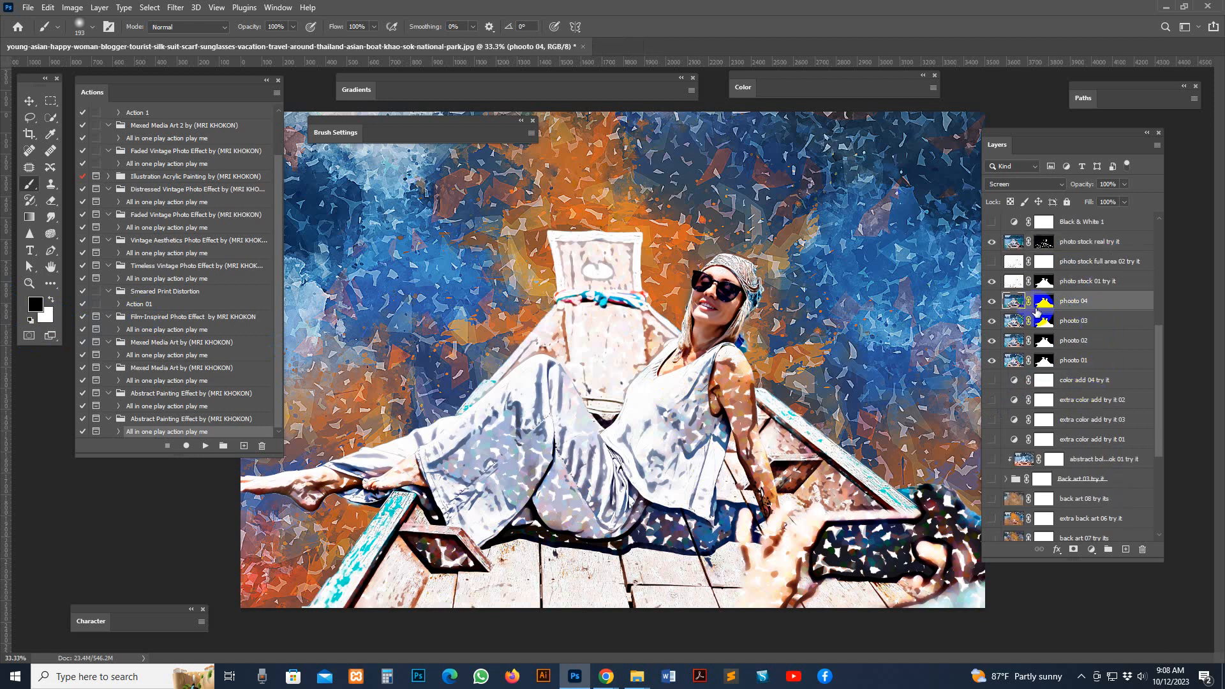
scroll(1082, 375, "down", 3)
left_click(1064, 382)
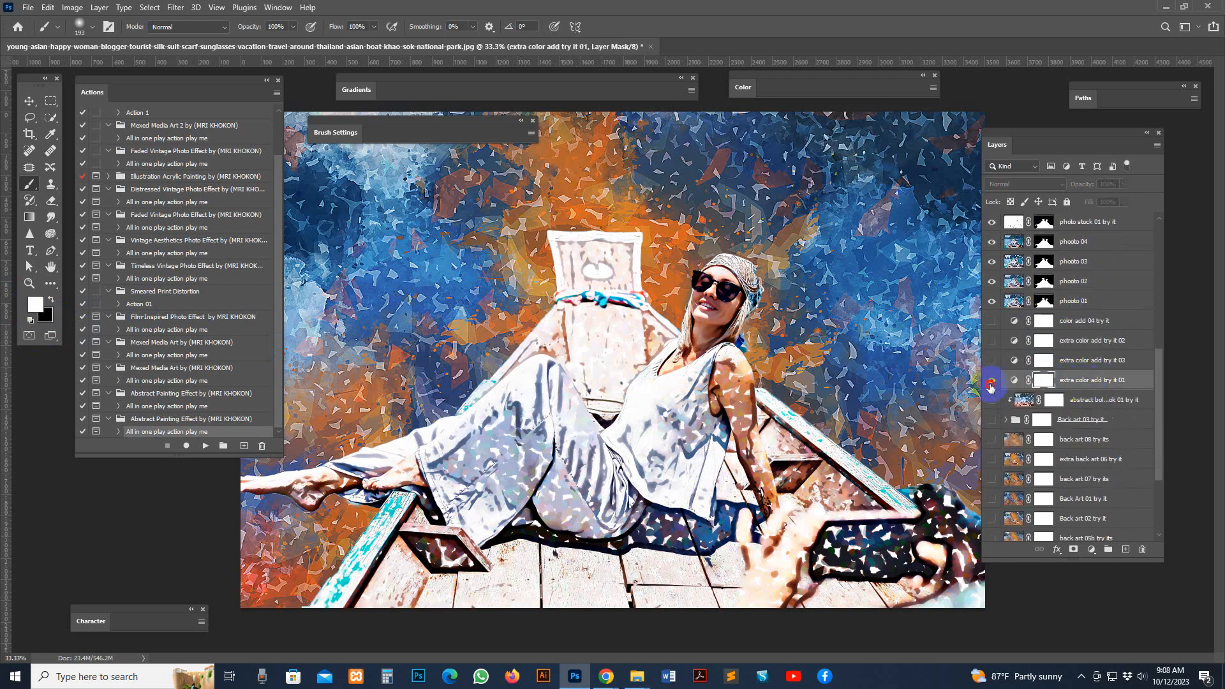
left_click(991, 381)
left_click(992, 383)
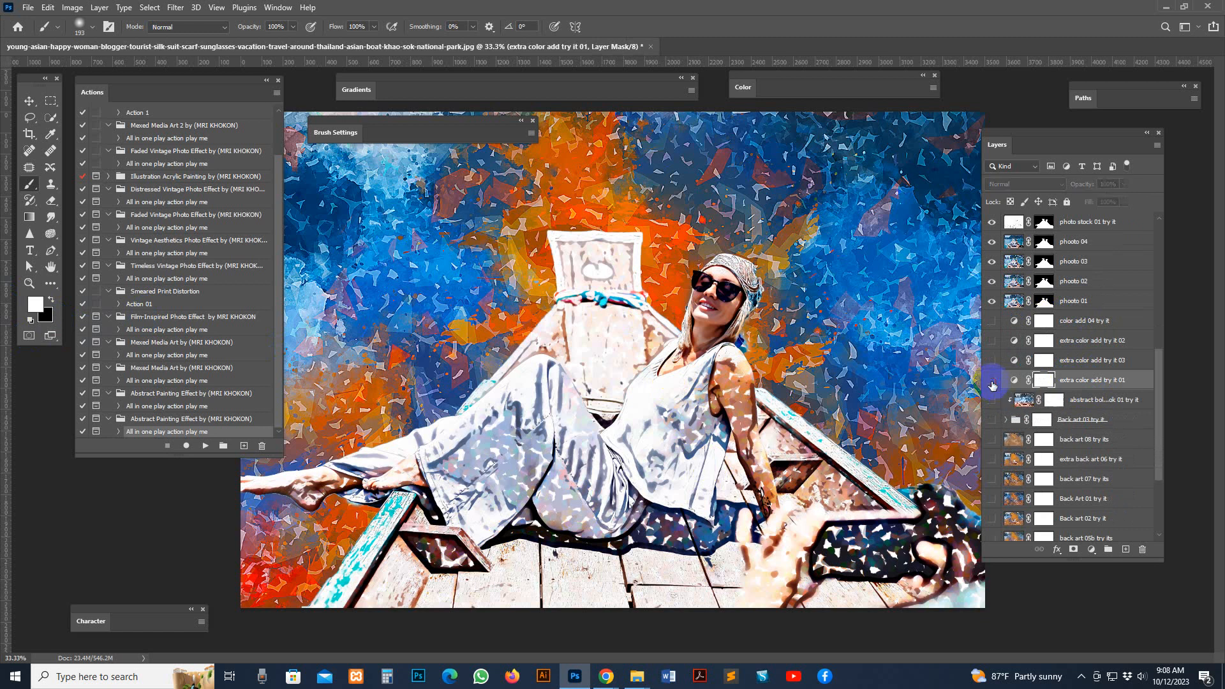
left_click(992, 382)
- Preview the "extra color add try it 03" and "extra color add try it 02" layers one at a time, leaving both hidden
left_click(1014, 361)
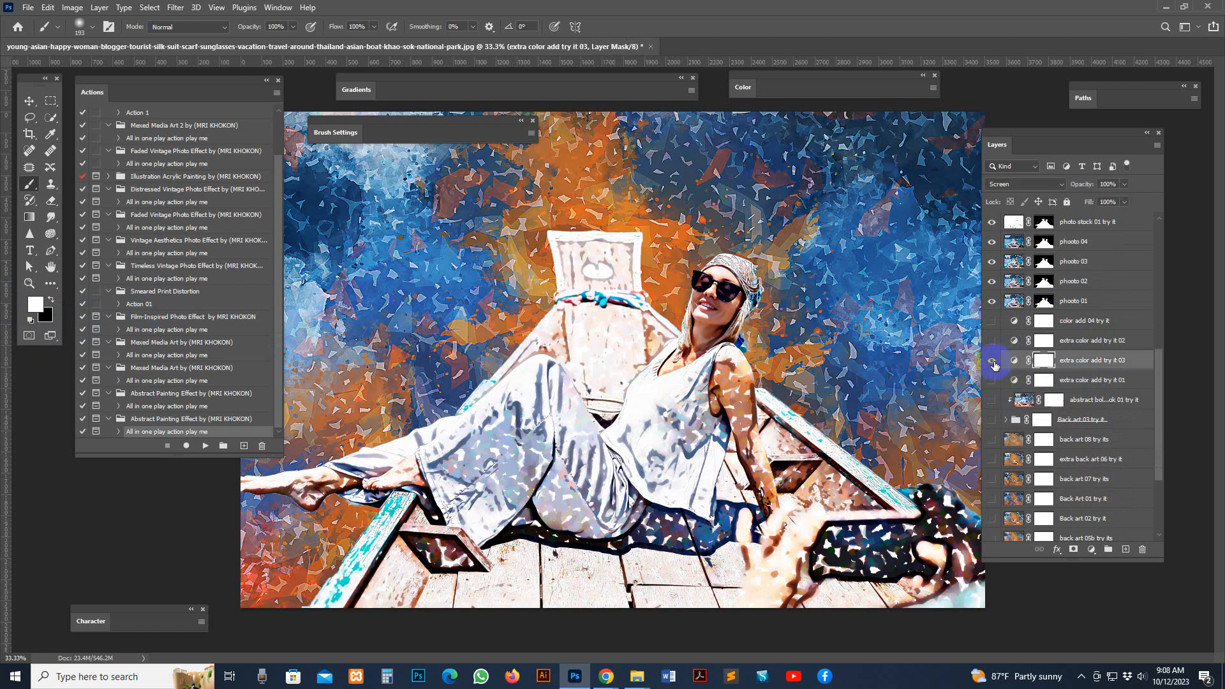
left_click(992, 362)
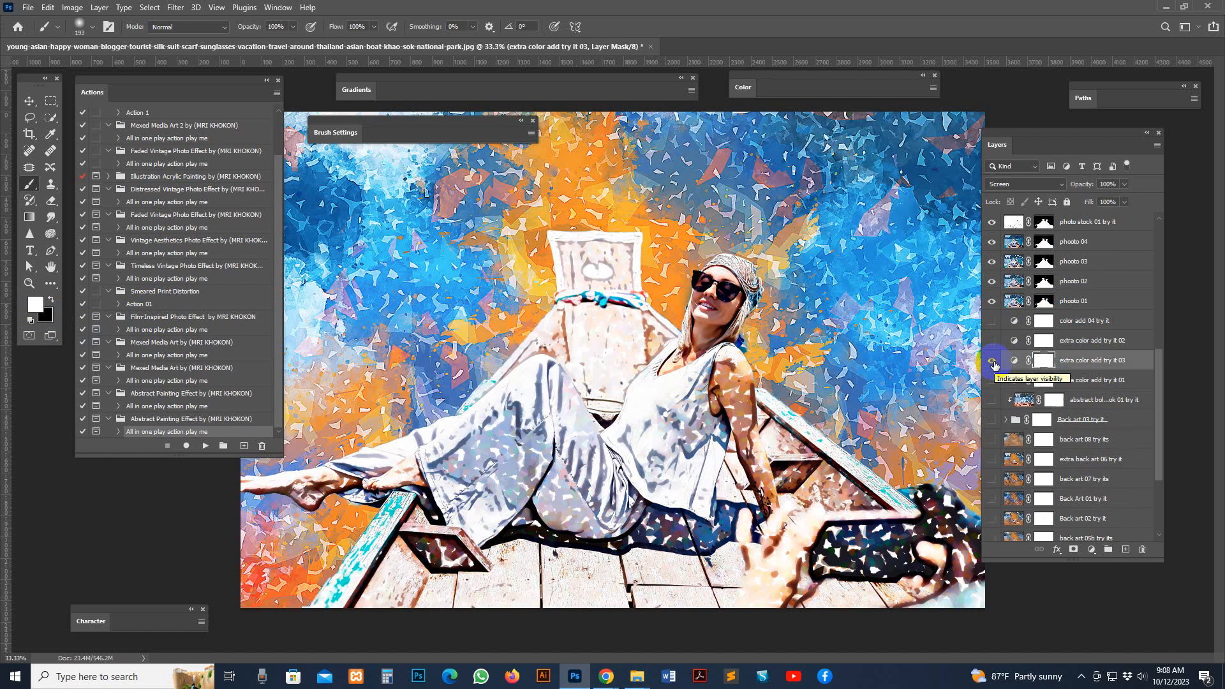
left_click(992, 363)
left_click(1008, 342)
left_click(992, 341)
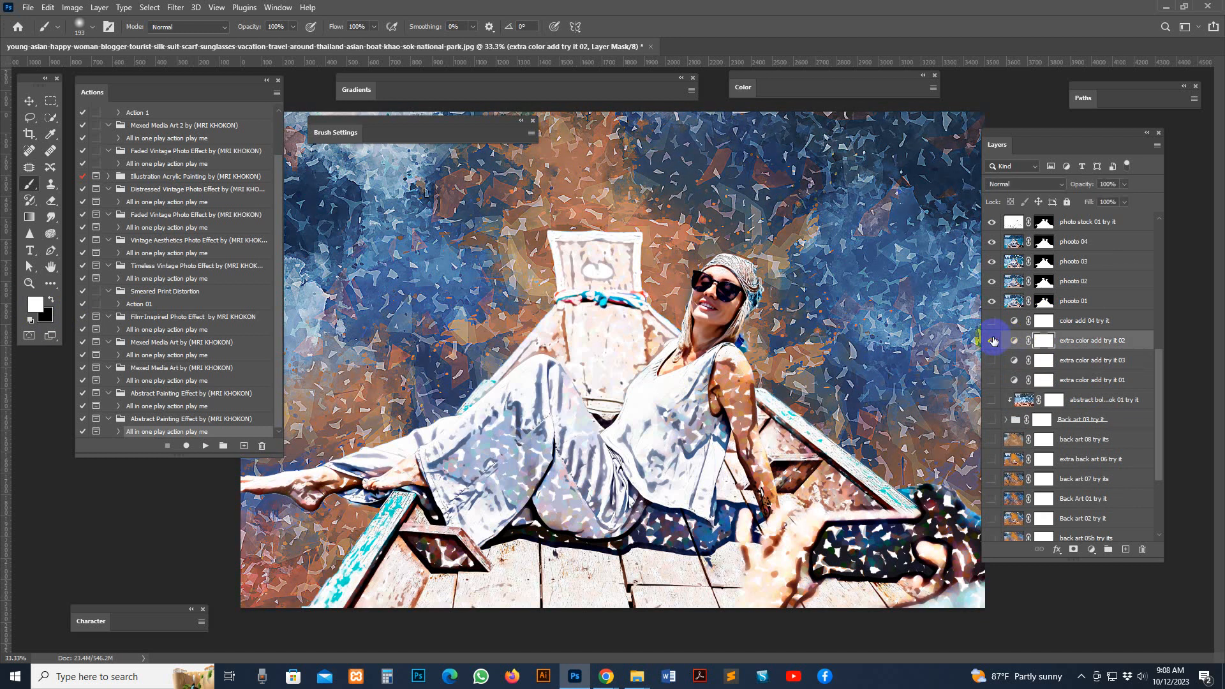
left_click(993, 341)
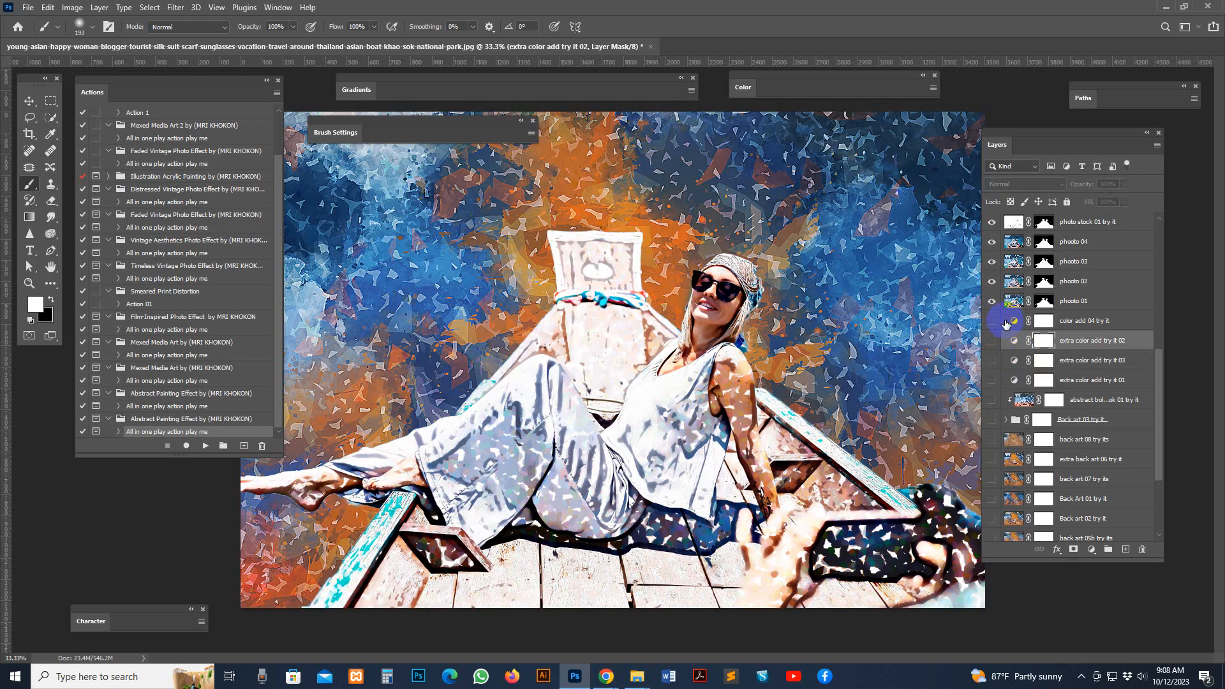
- Show the "color add 04 try it" layer and move the Layers panel clear of the image
left_click(1007, 324)
left_click(993, 323)
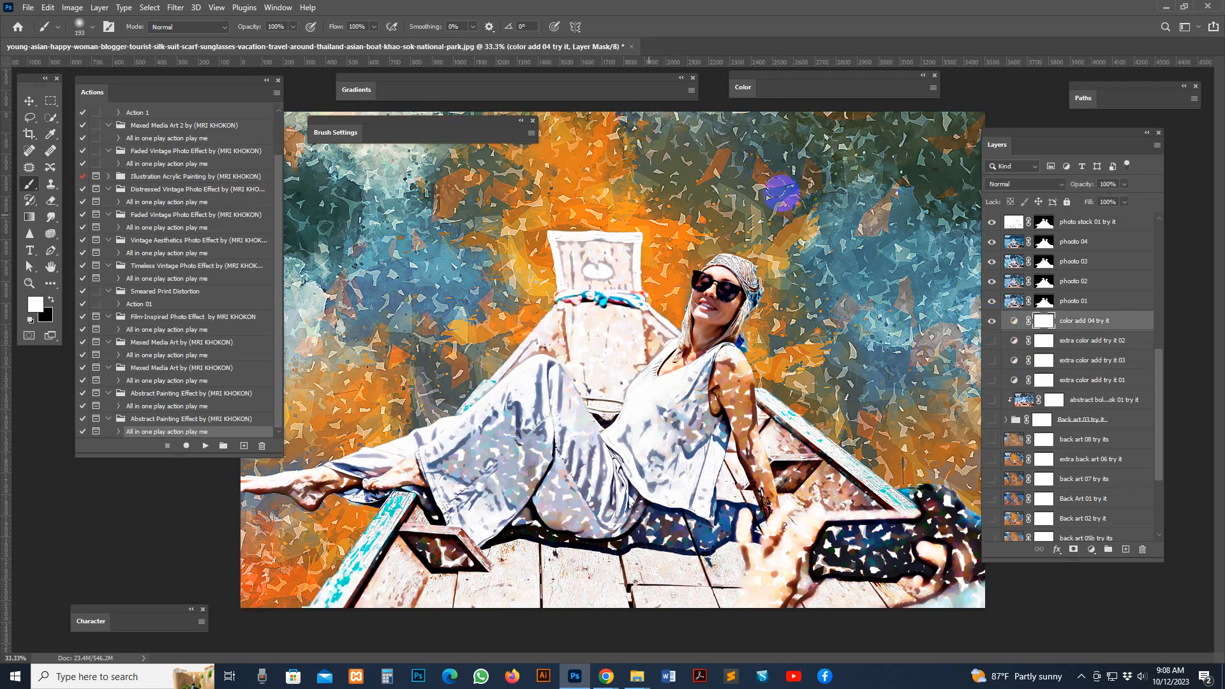
left_click_drag(1053, 149, 1079, 150)
- Examine the recolored painting effect in full-screen view, both up close and as a whole, and return to the standard workspace
left_click(29, 102)
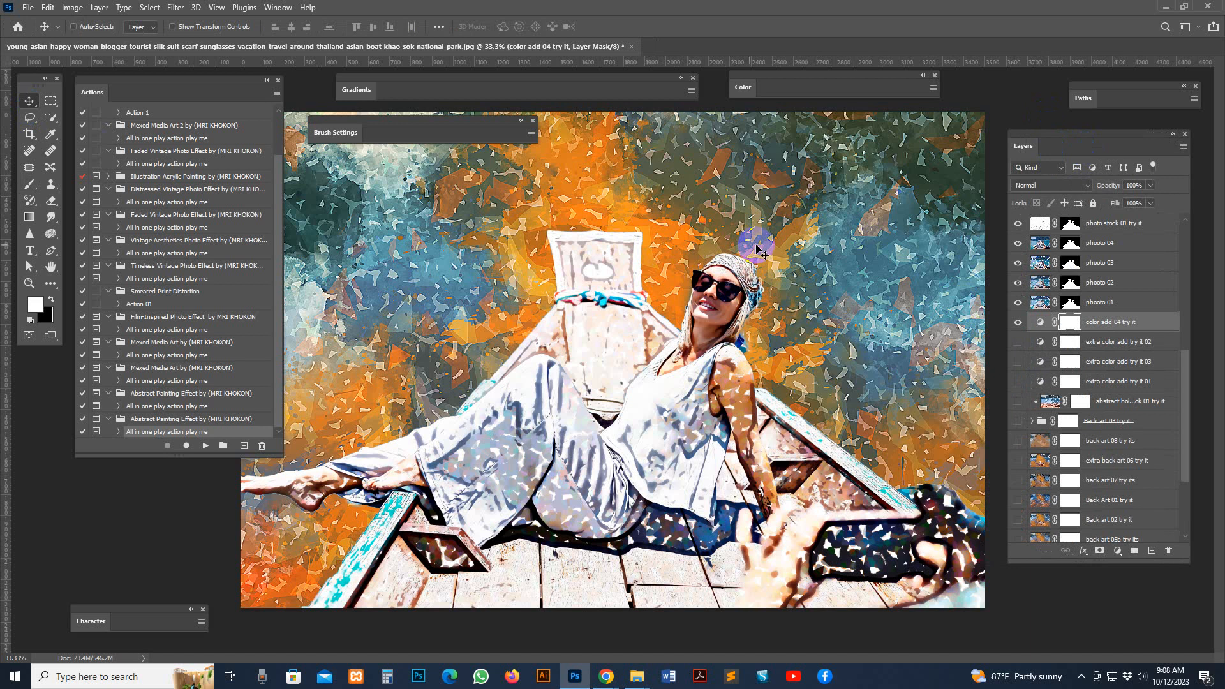
key("f")
key("f")
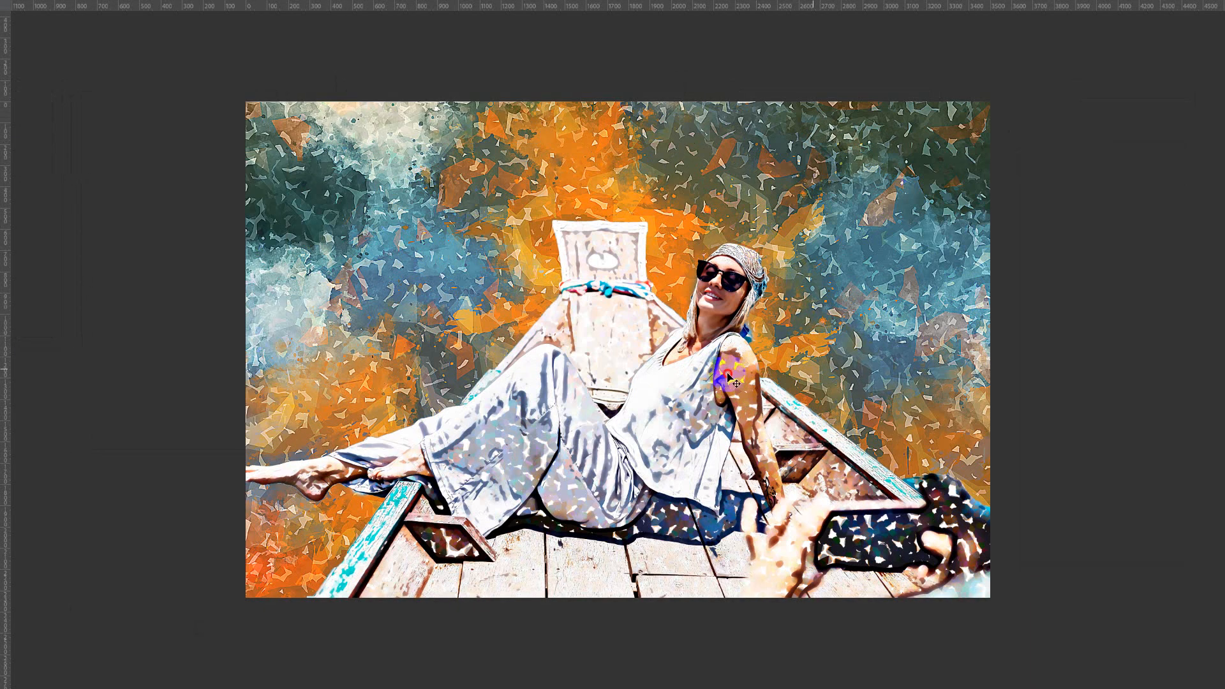
left_click(728, 374, "ctrl")
left_click_drag(865, 390, 927, 399)
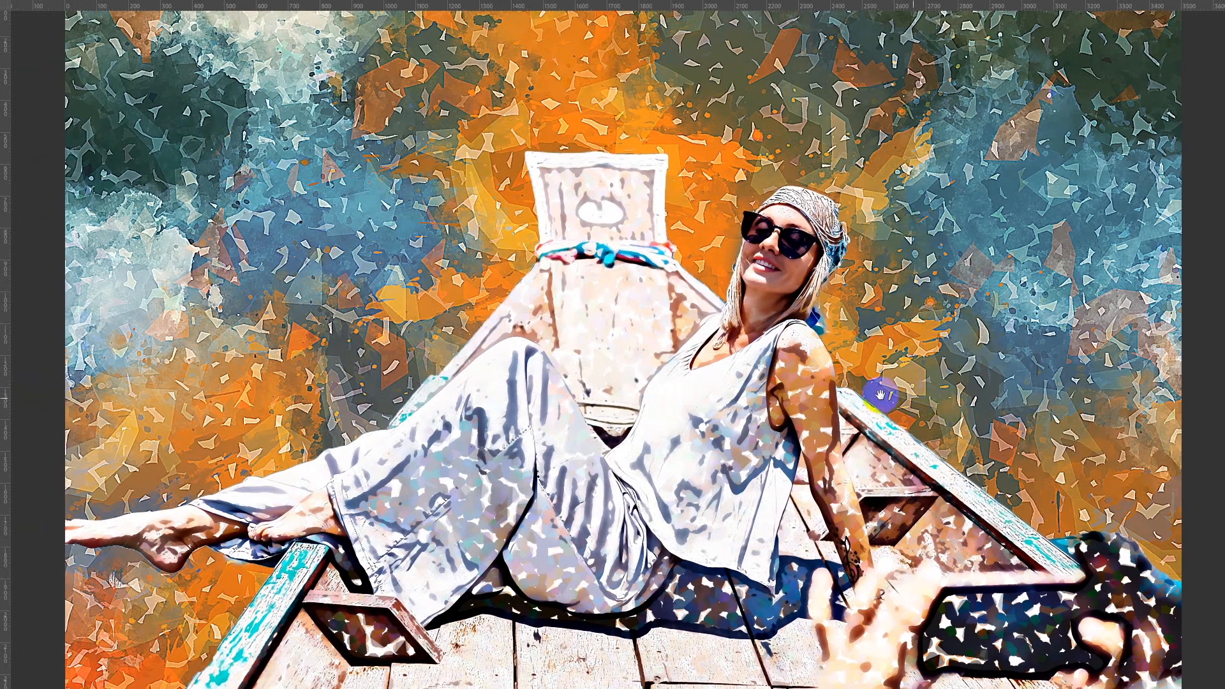
left_click(874, 388, "ctrl")
left_click_drag(892, 440, 923, 554)
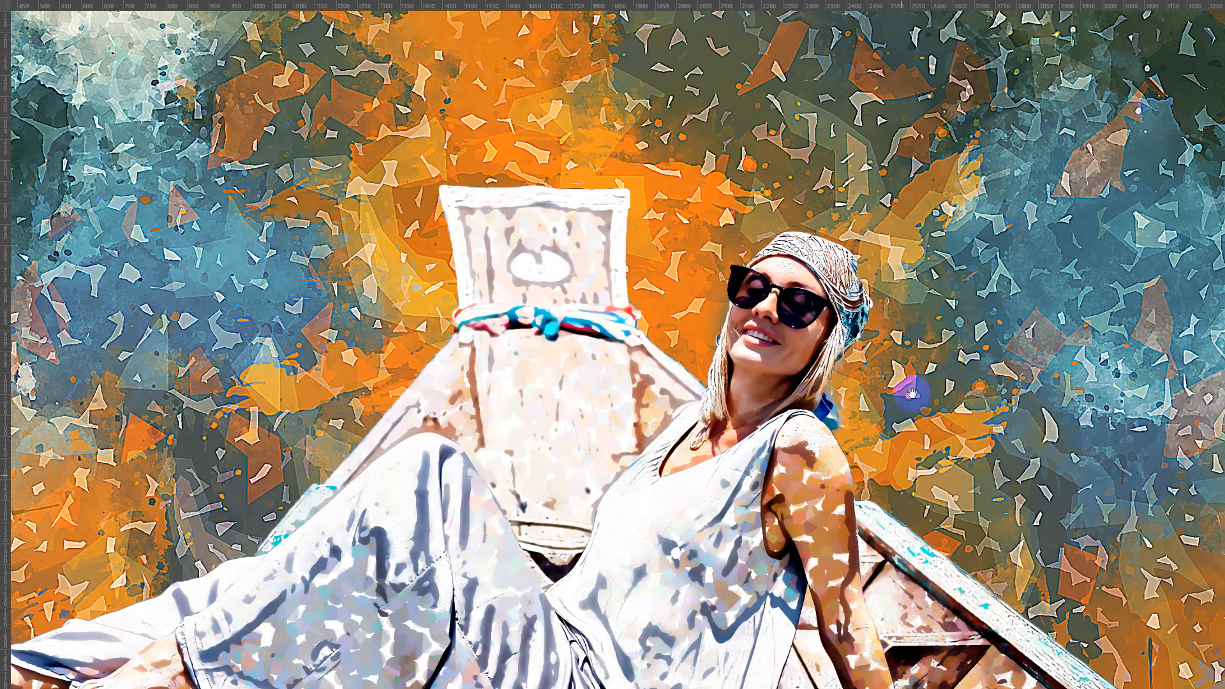
left_click(909, 346, "alt")
left_click(910, 346, "alt")
left_click_drag(913, 355, 836, 289)
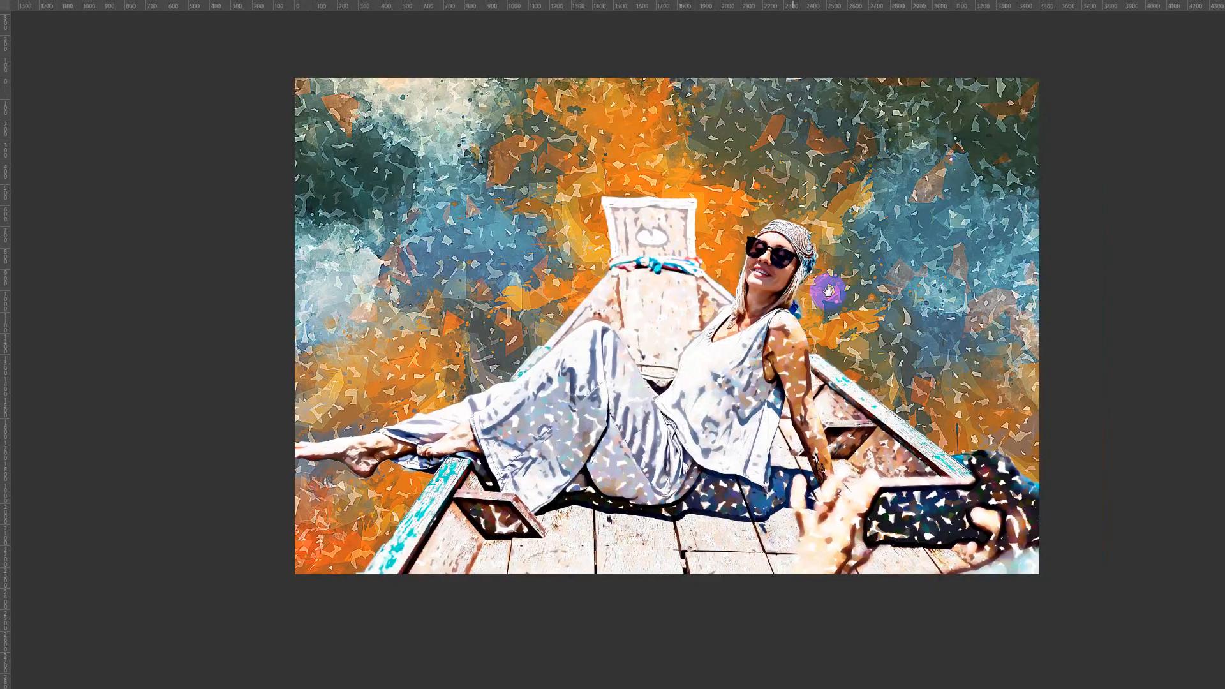
left_click(823, 323, "ctrl")
key("f")
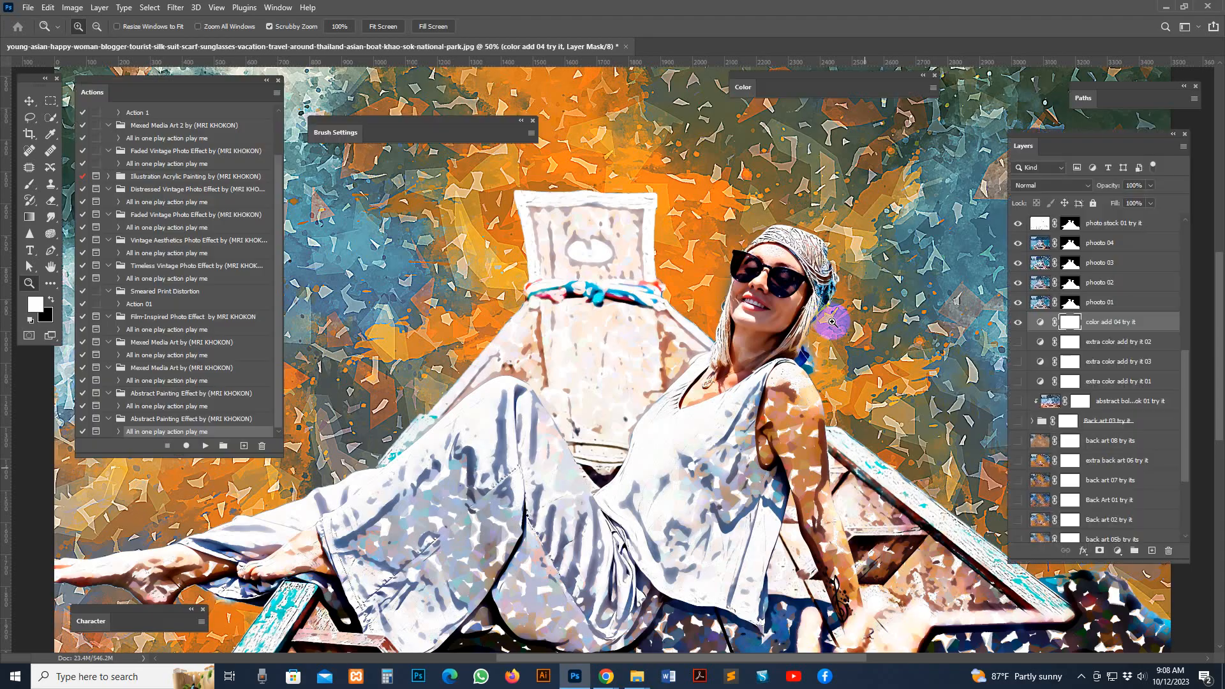
left_click(829, 320, "alt")
left_click(829, 322, "alt")
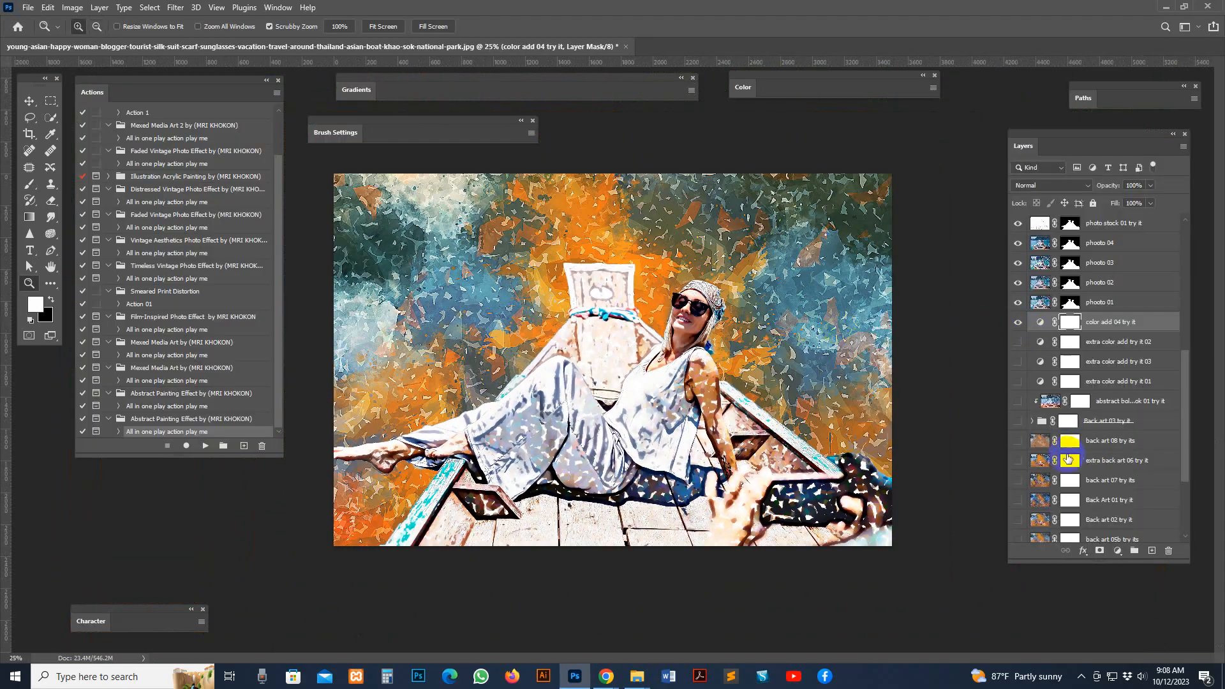
- Preview the "back art 05 try its" background layer on the image and hide it again
scroll(1041, 383, "down", 4)
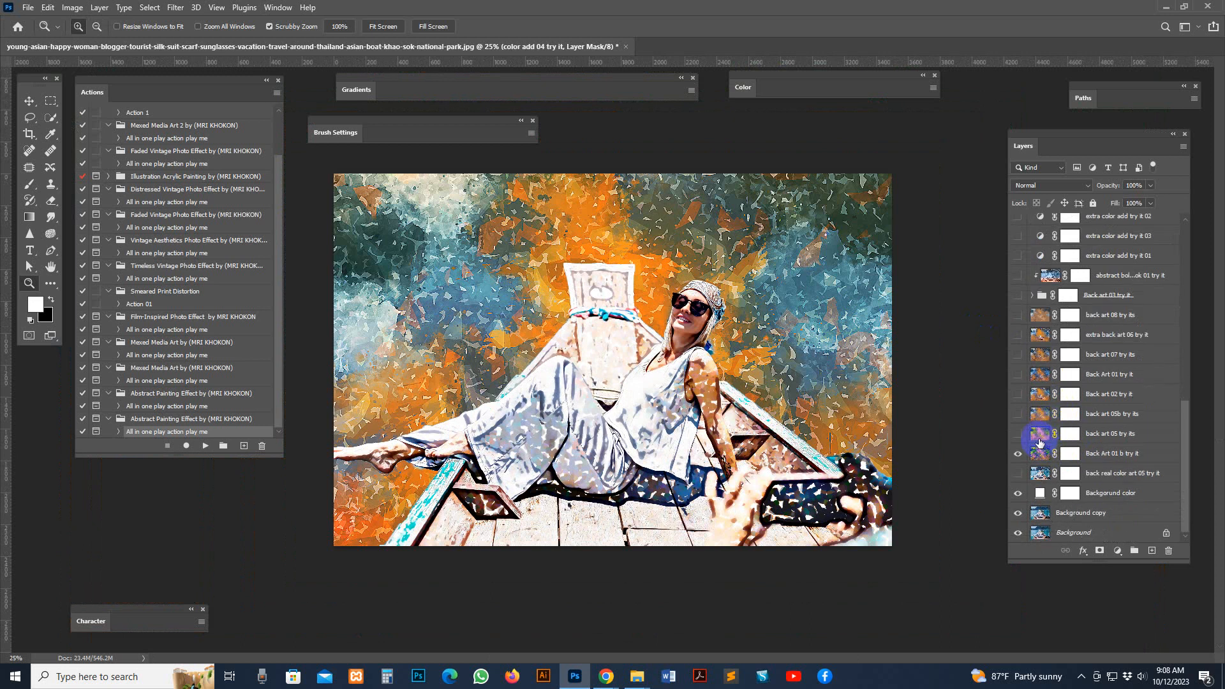
left_click(1039, 438)
left_click(1018, 434)
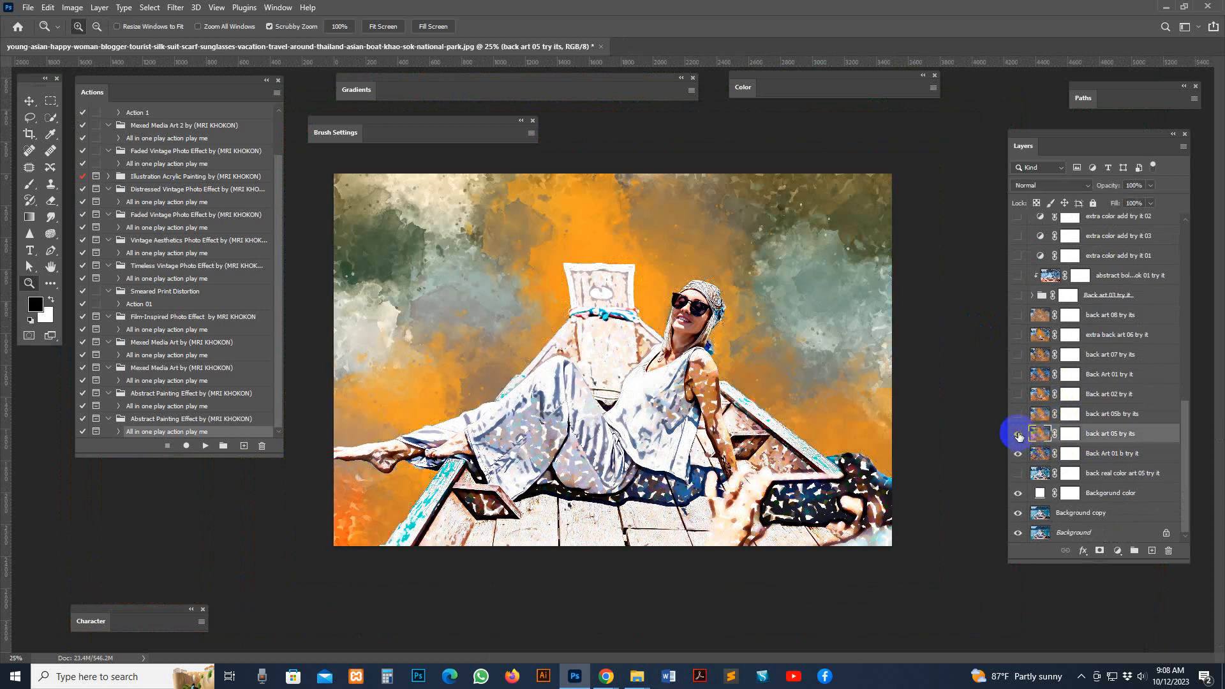
left_click(901, 379)
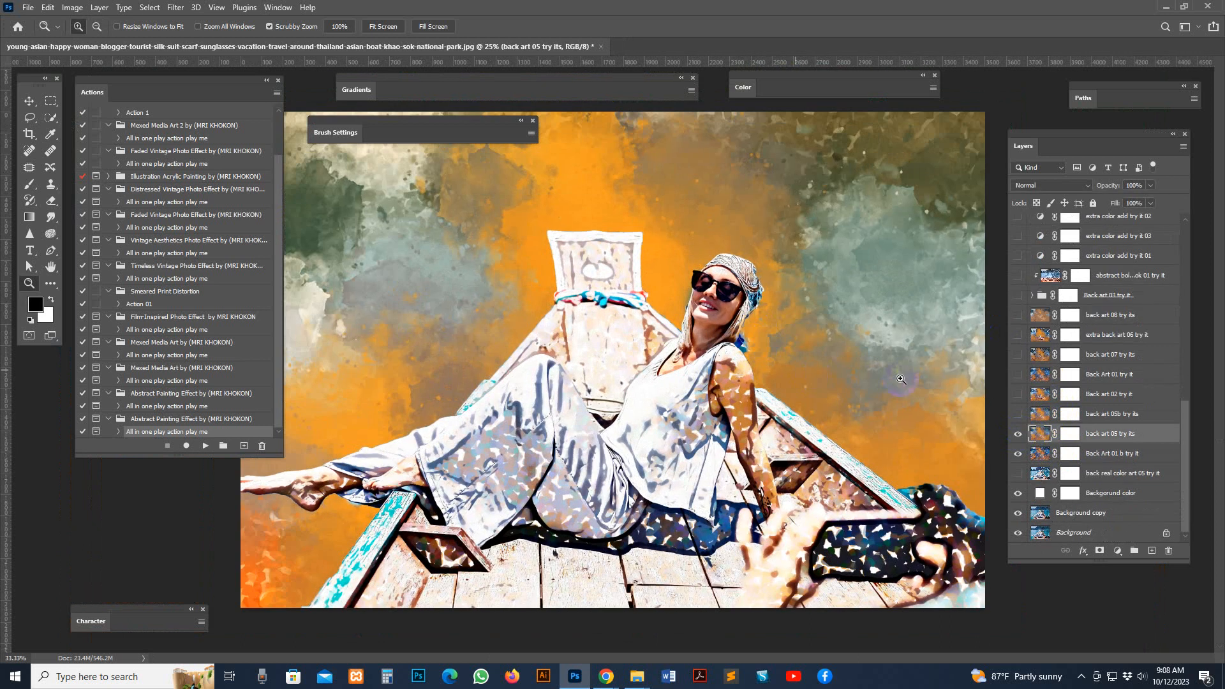
left_click(1019, 434)
- Show the "back art 05b try its" background layer and inspect its texture around the woman up close
left_click(1027, 418)
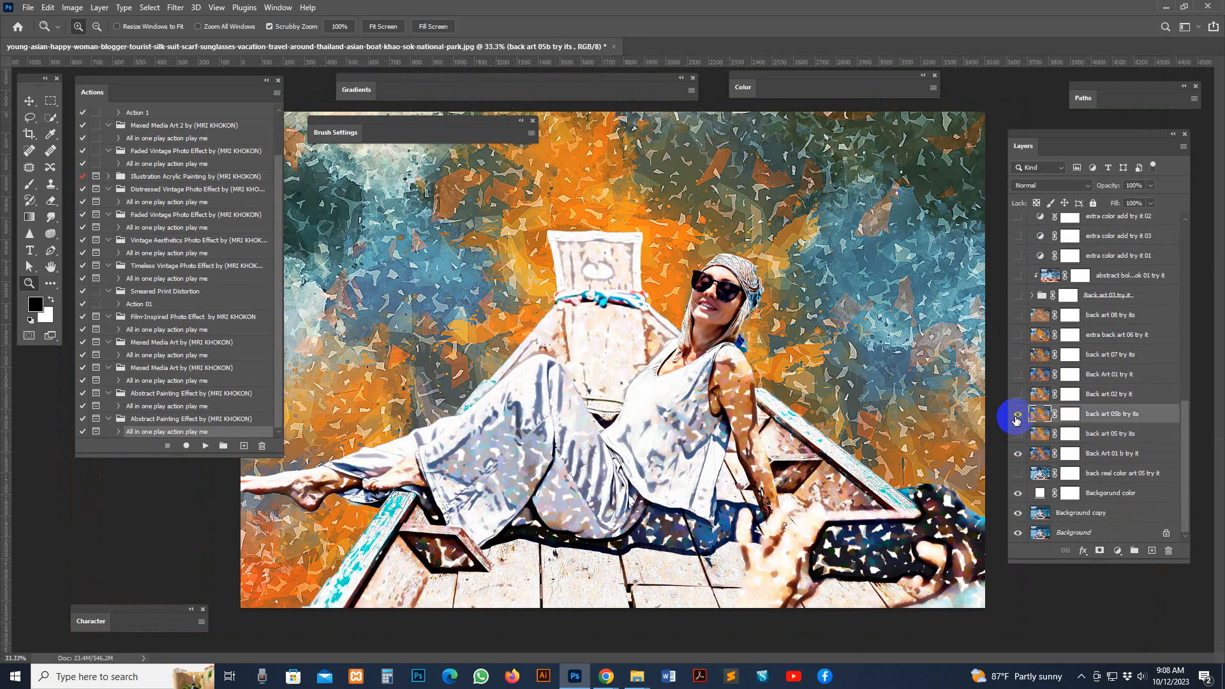
left_click(1017, 416)
left_click(753, 209)
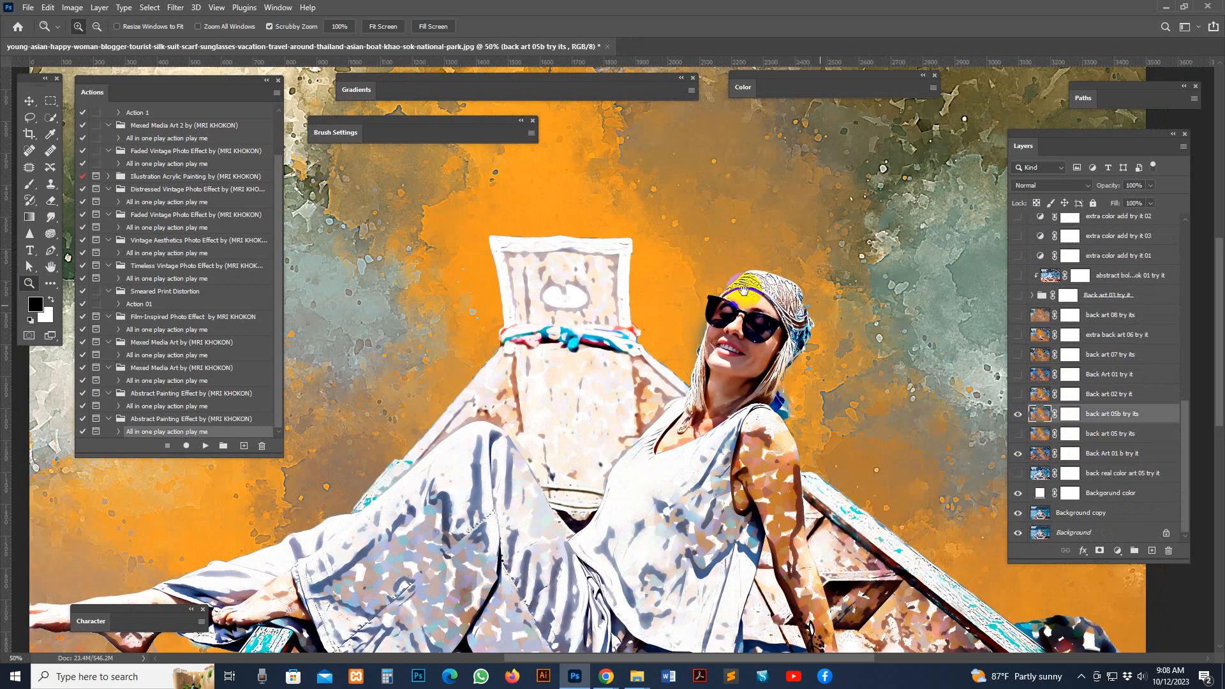
- Close the Brush Settings, Gradients, Color and Paths panels and move the Layers panel into the freed space
left_click(532, 121)
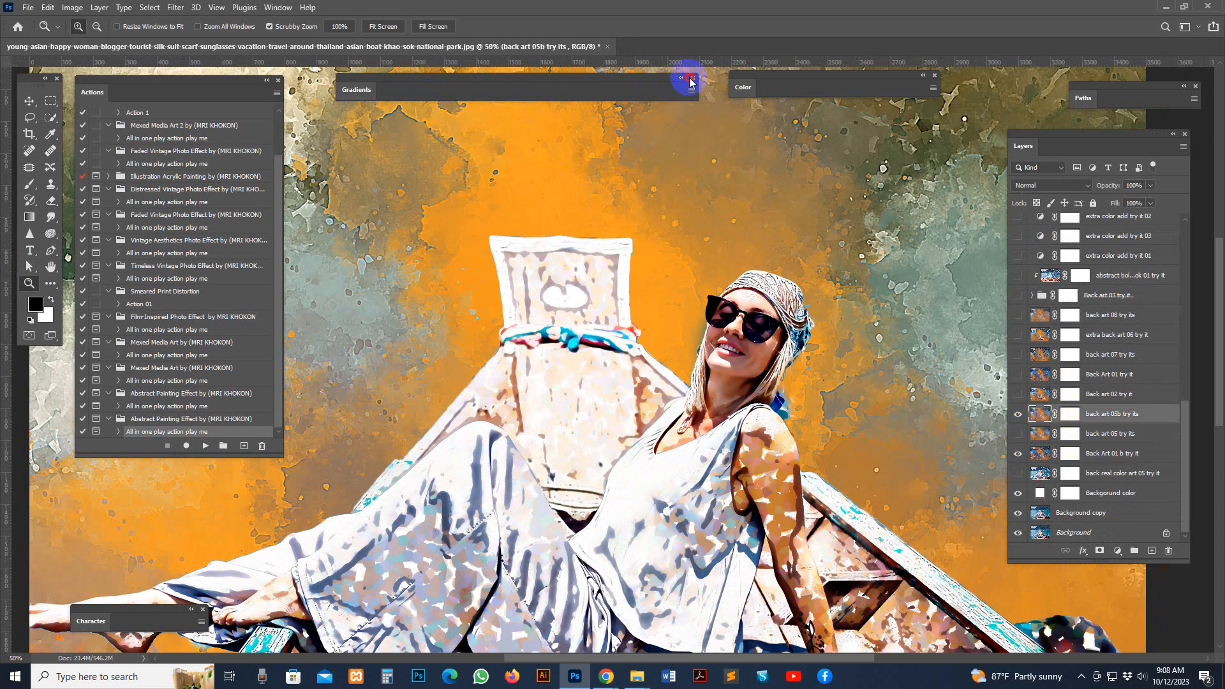
left_click(691, 77)
left_click(935, 76)
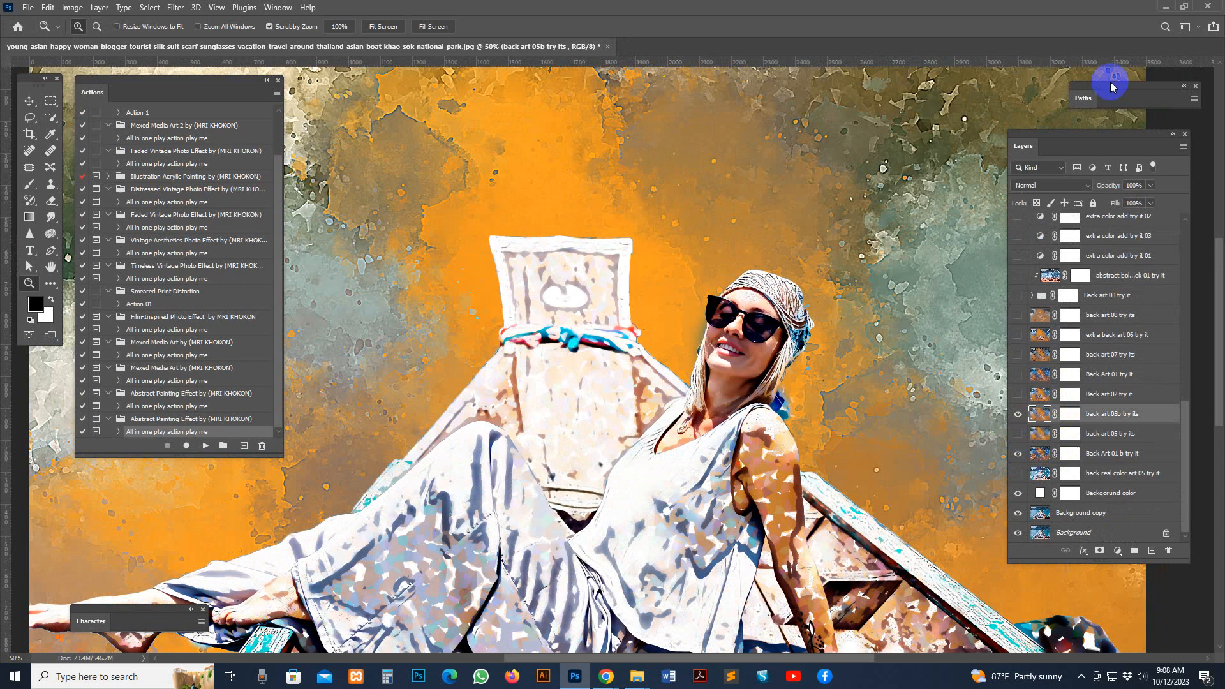
left_click(1196, 86)
left_click_drag(1096, 133, 1115, 85)
- Return to the whole-image view and hide the "back art 05b try its" layer
left_click(661, 318, "alt")
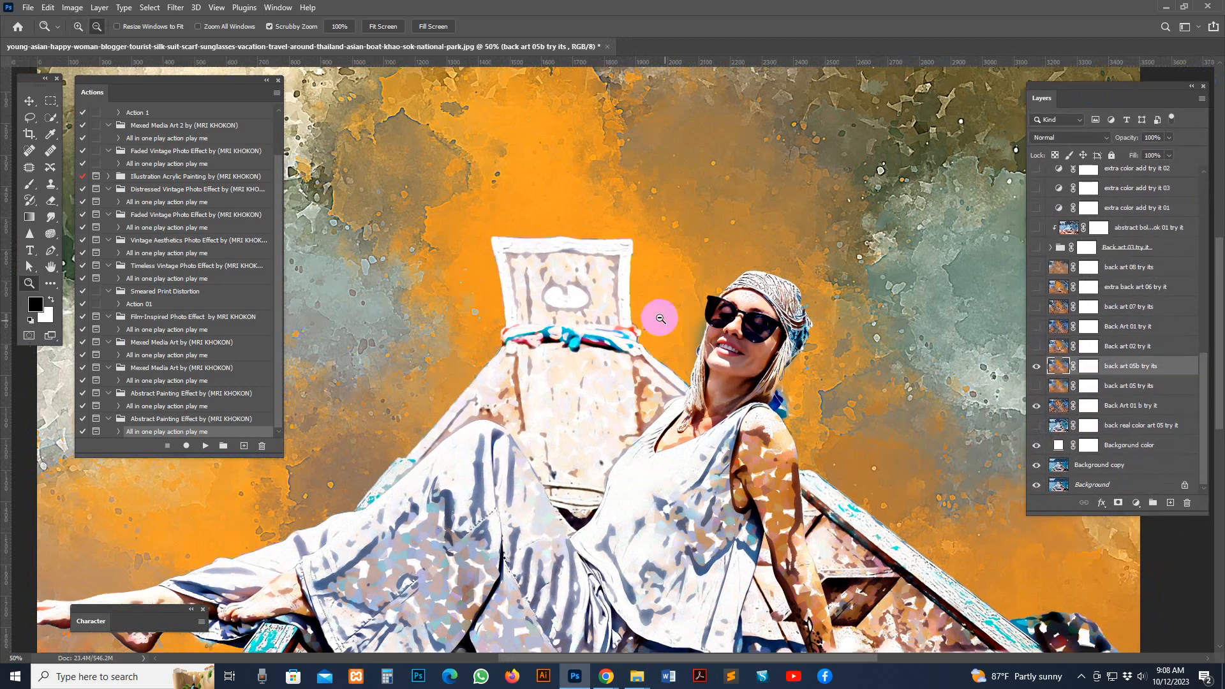
left_click(661, 318, "alt")
left_click(1036, 365)
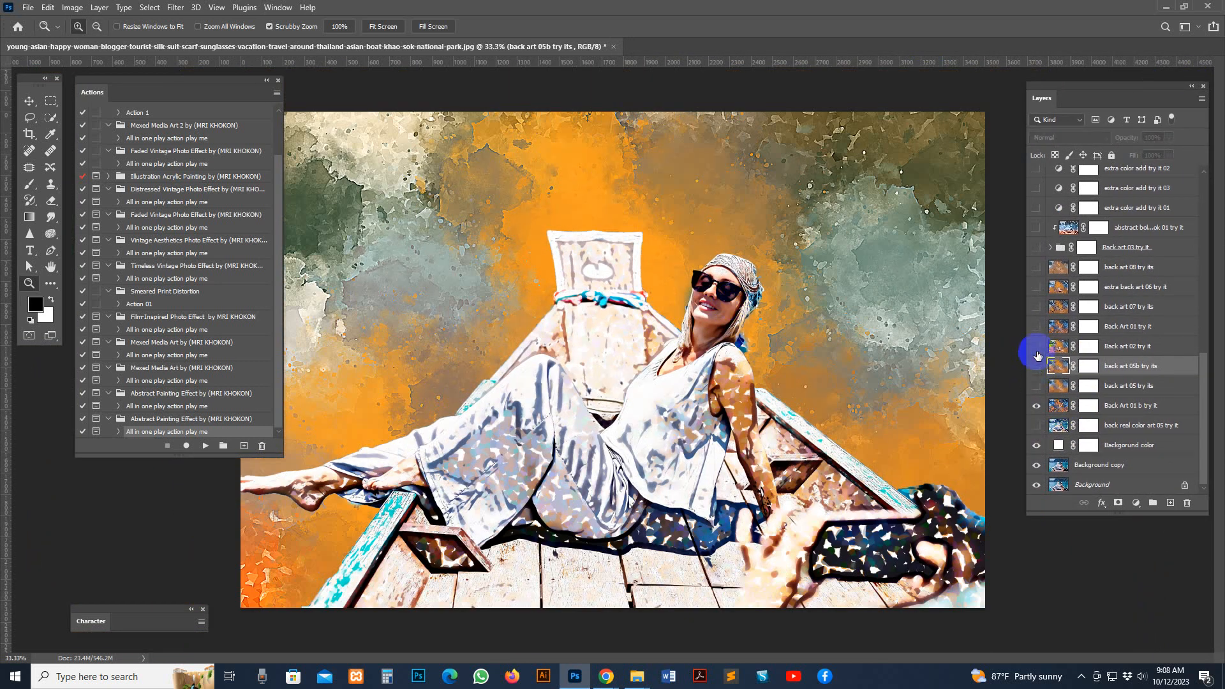
- Preview the "Back art 02 try it" and "Back Art 01 try it" background layers one after the other
left_click(1037, 348)
left_click(1054, 345)
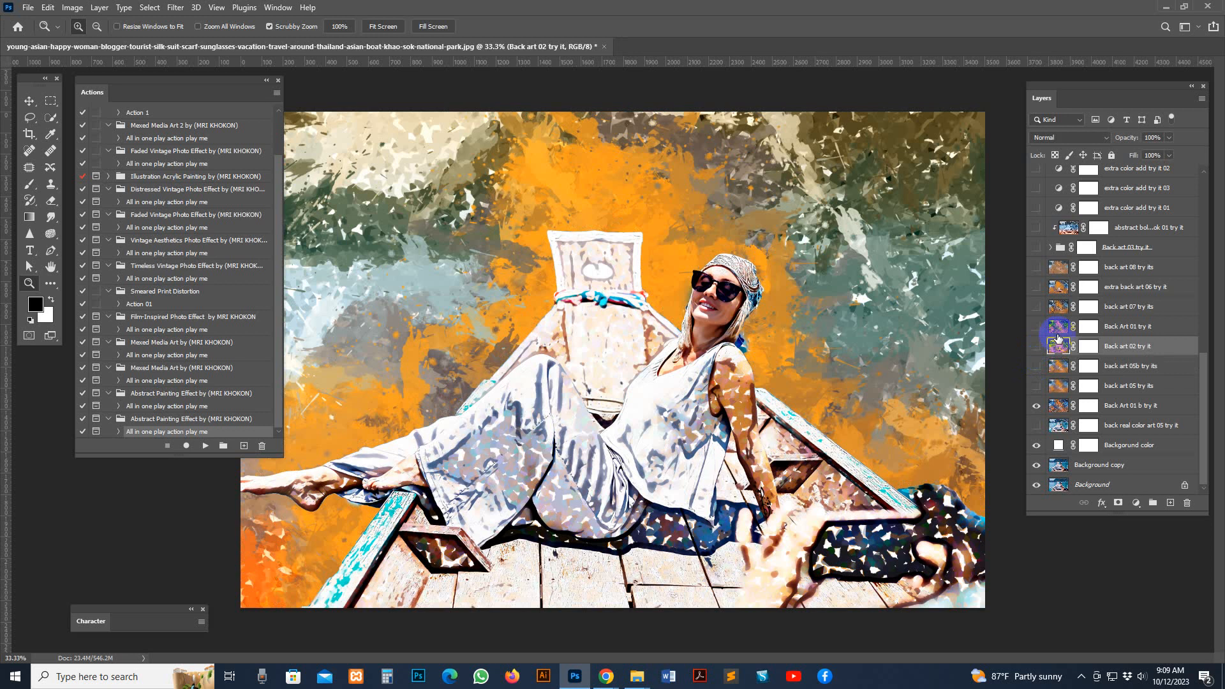
left_click(1057, 326)
left_click(1034, 327)
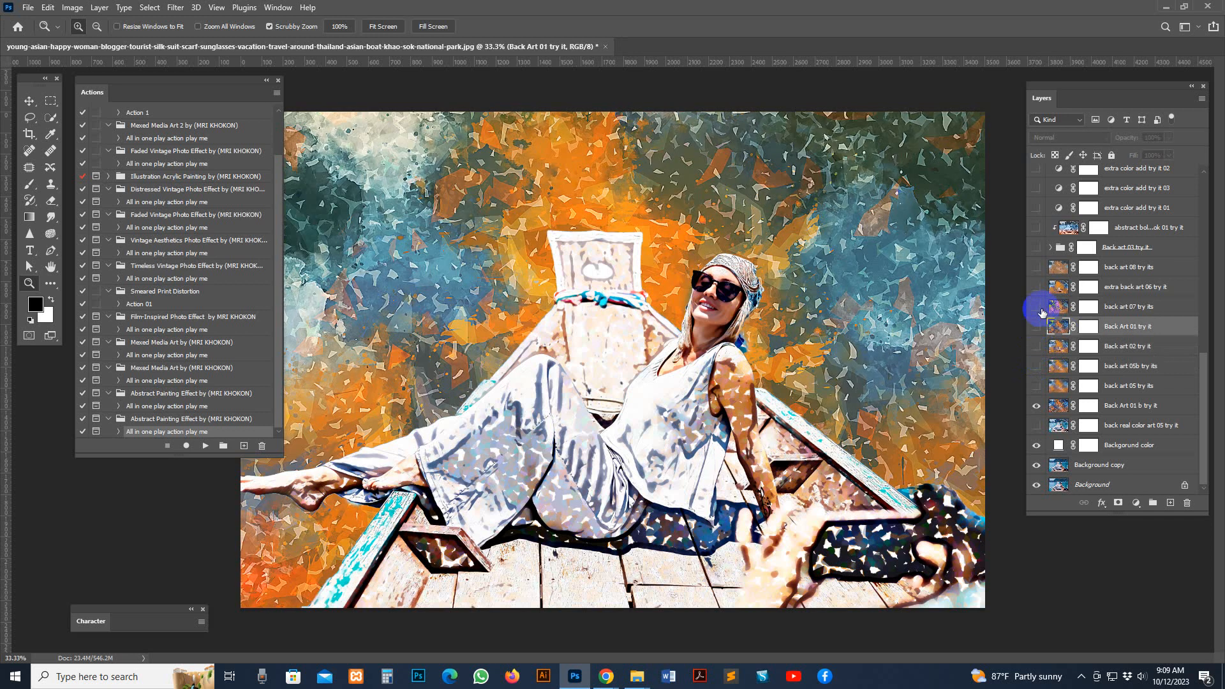
- Preview the "back art 07 try its" layer, set its opacity to 66%, and hide it again
left_click(1058, 307)
left_click(1036, 307)
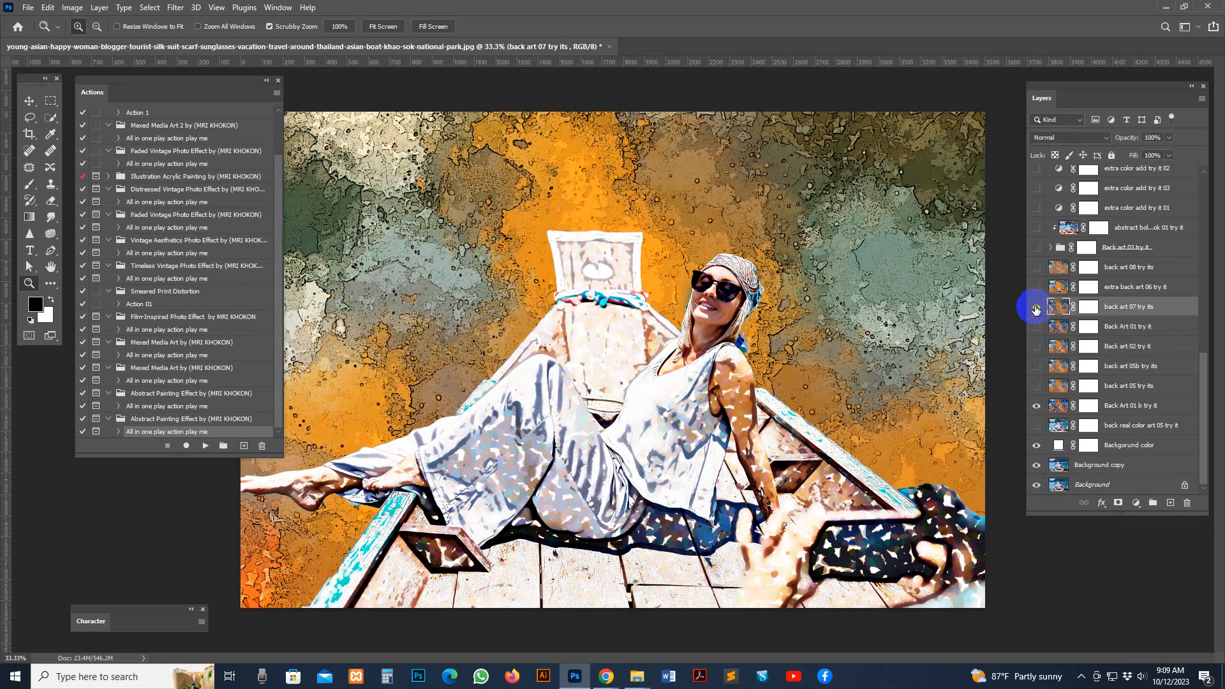
left_click(1059, 308)
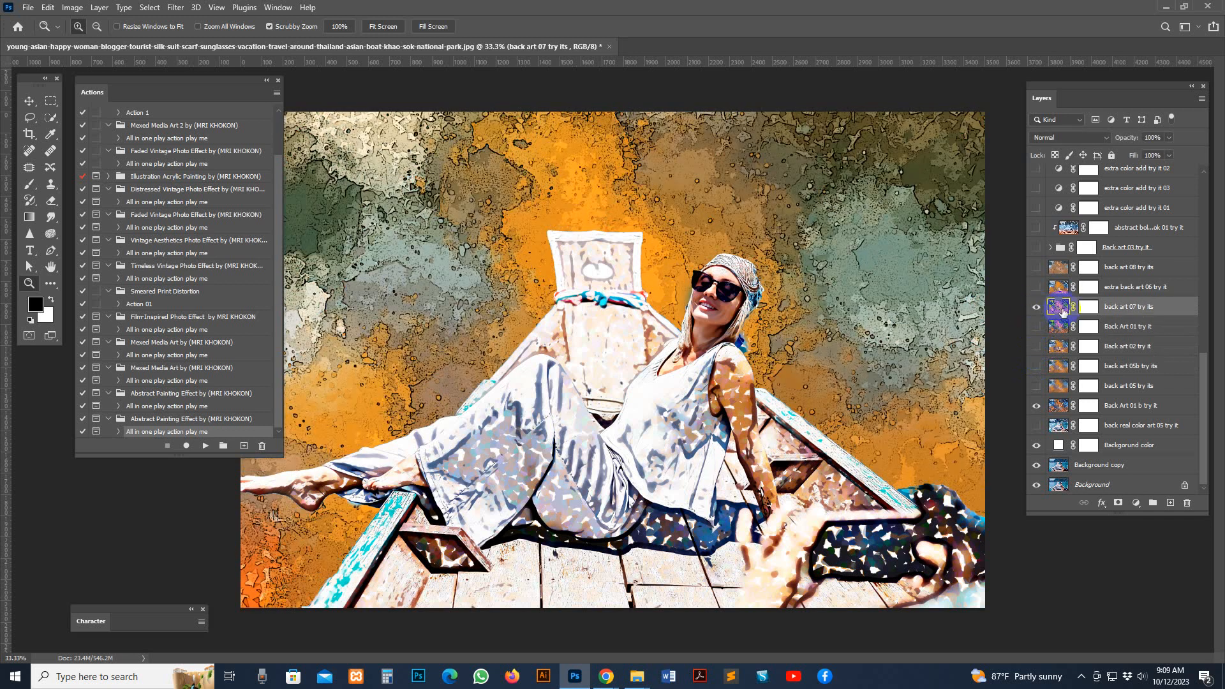
left_click(1168, 138)
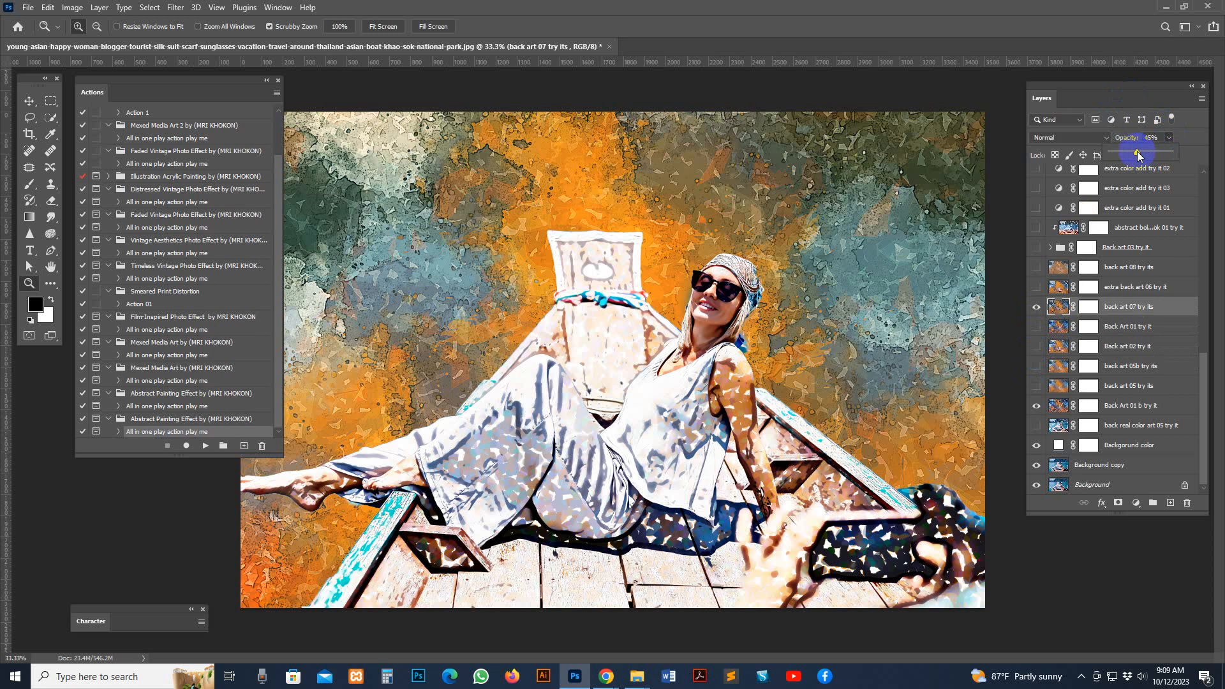
left_click_drag(1152, 155, 1151, 153)
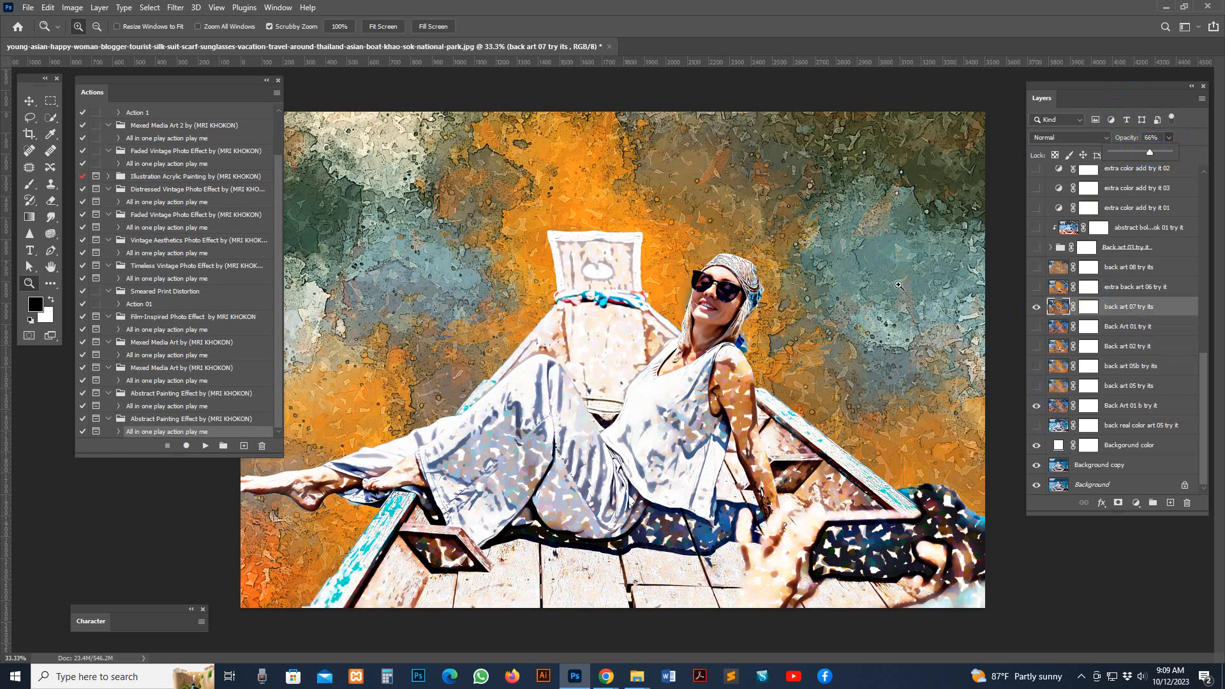
left_click(1129, 386)
left_click(1127, 310)
left_click(1037, 308)
- Preview the "extra back art 06 try it" and "back art 08 try its" background layers in turn, hiding each again
left_click(1051, 288)
left_click(1036, 288)
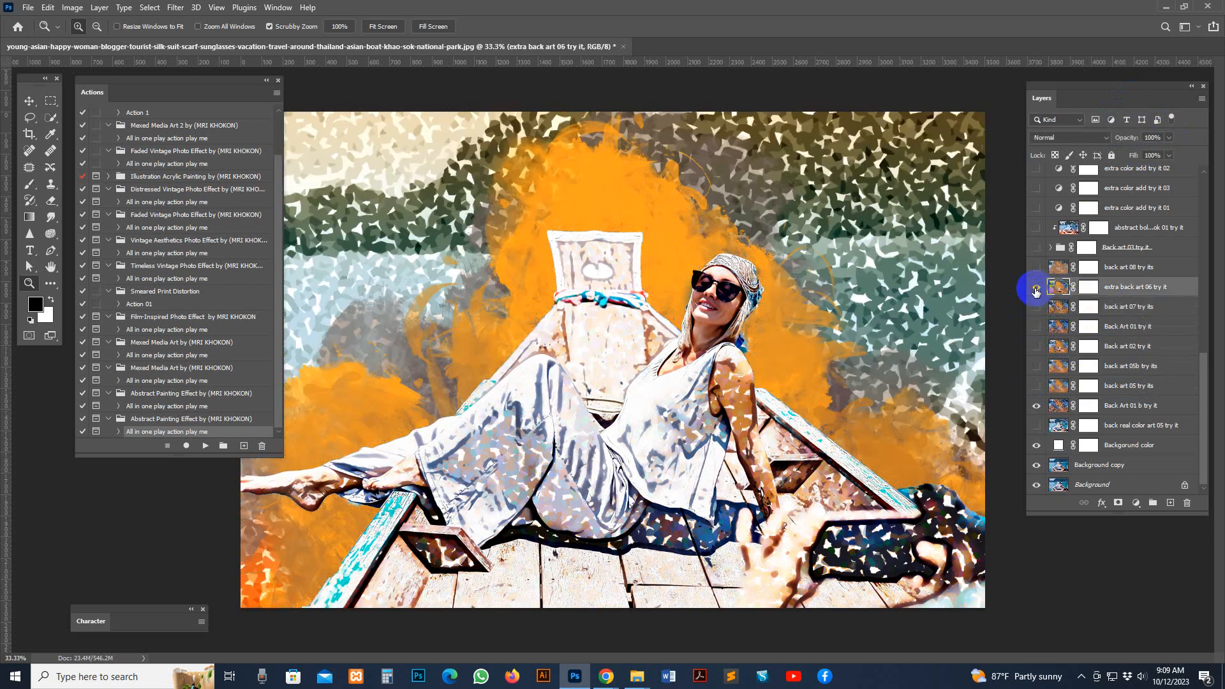
left_click(1037, 288)
left_click(1052, 267)
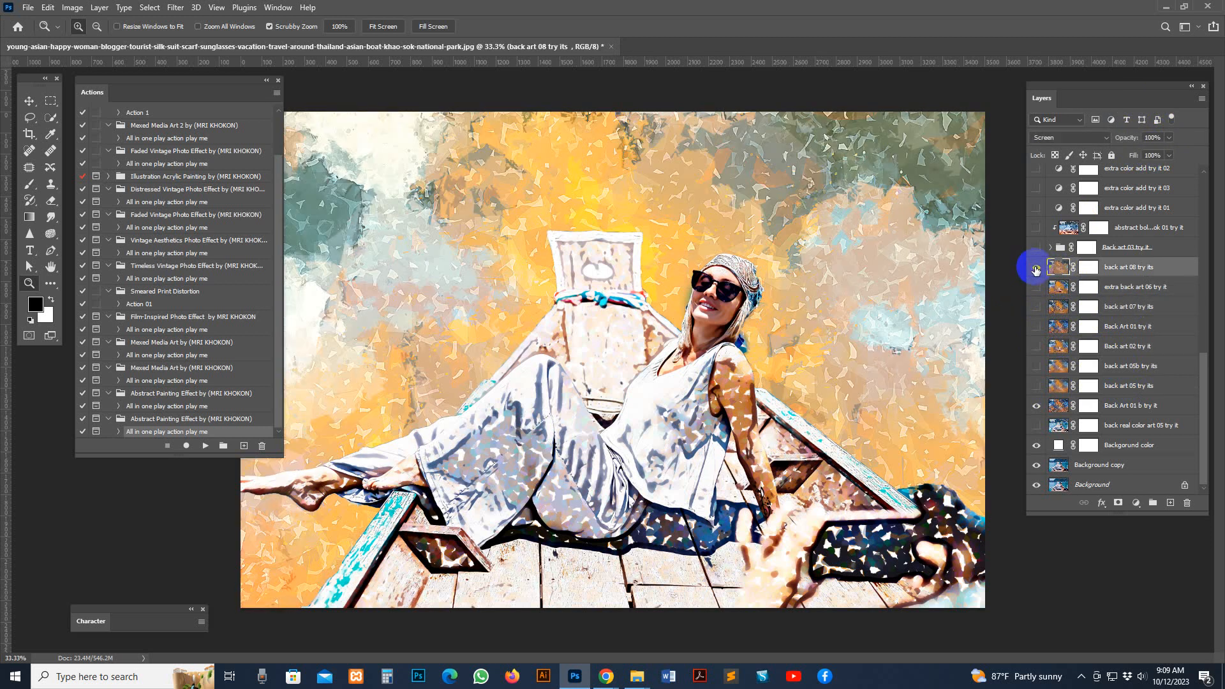
left_click(1036, 268)
- Show the "Back art 03 try it" group and hide the "Back Art 01 b try it" layer beneath it
left_click(1086, 247)
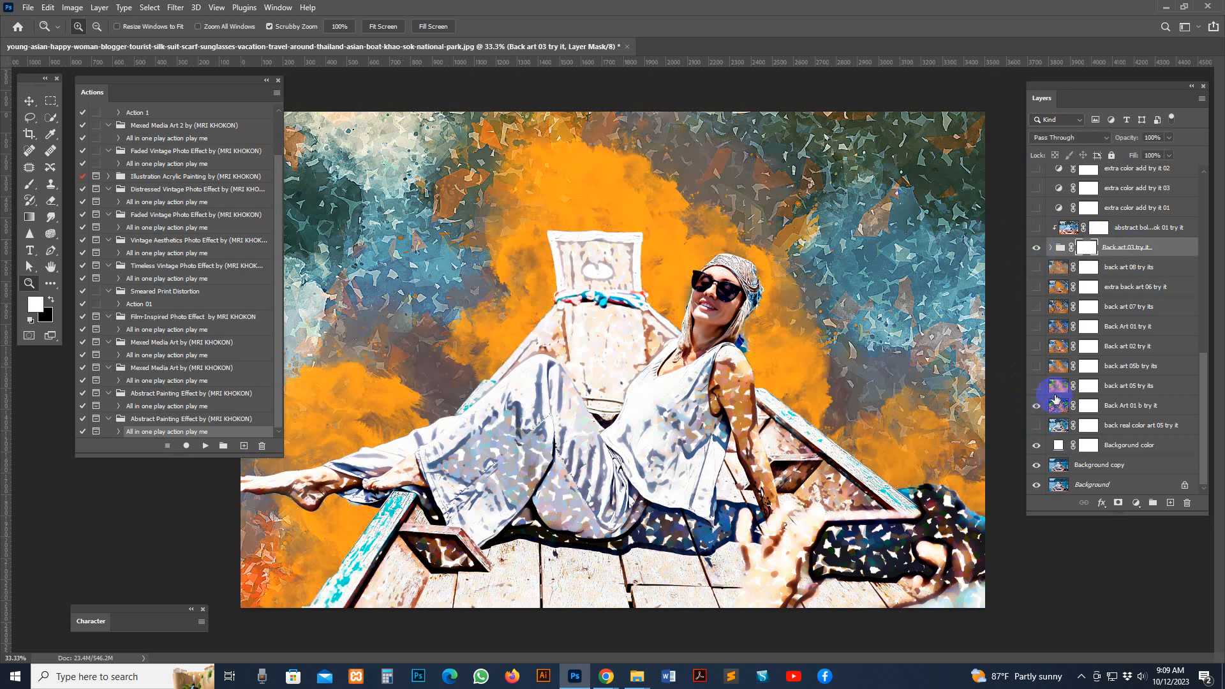
left_click(1057, 406)
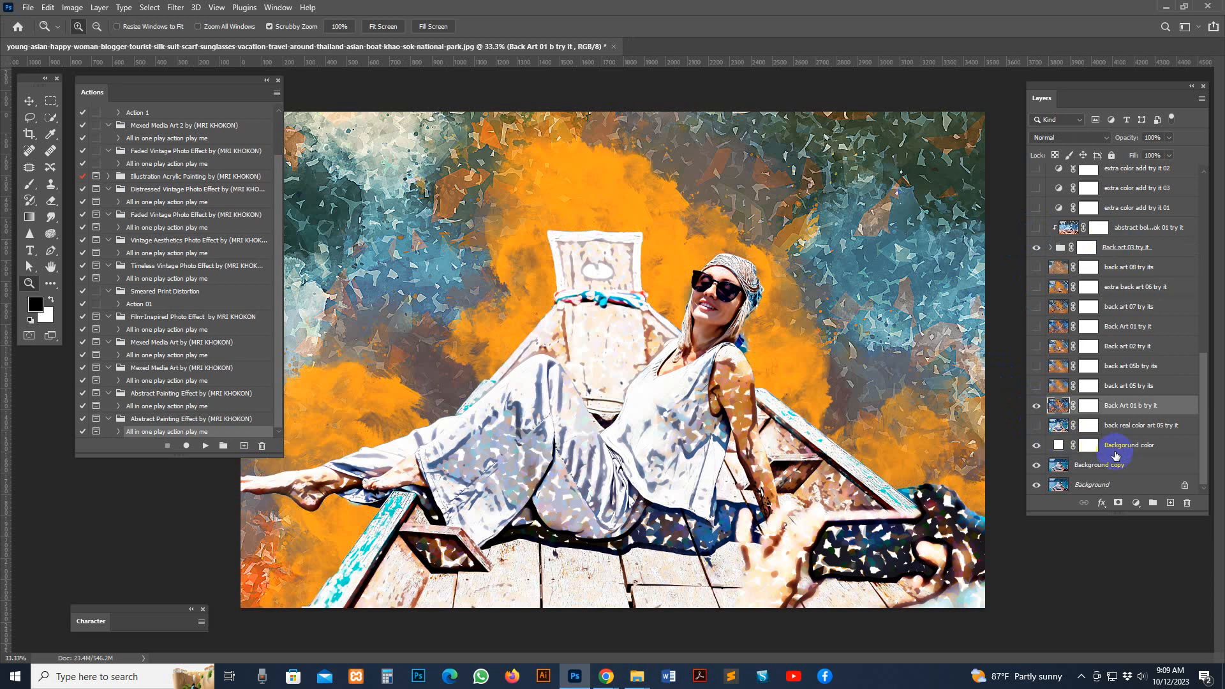
left_click(1037, 407)
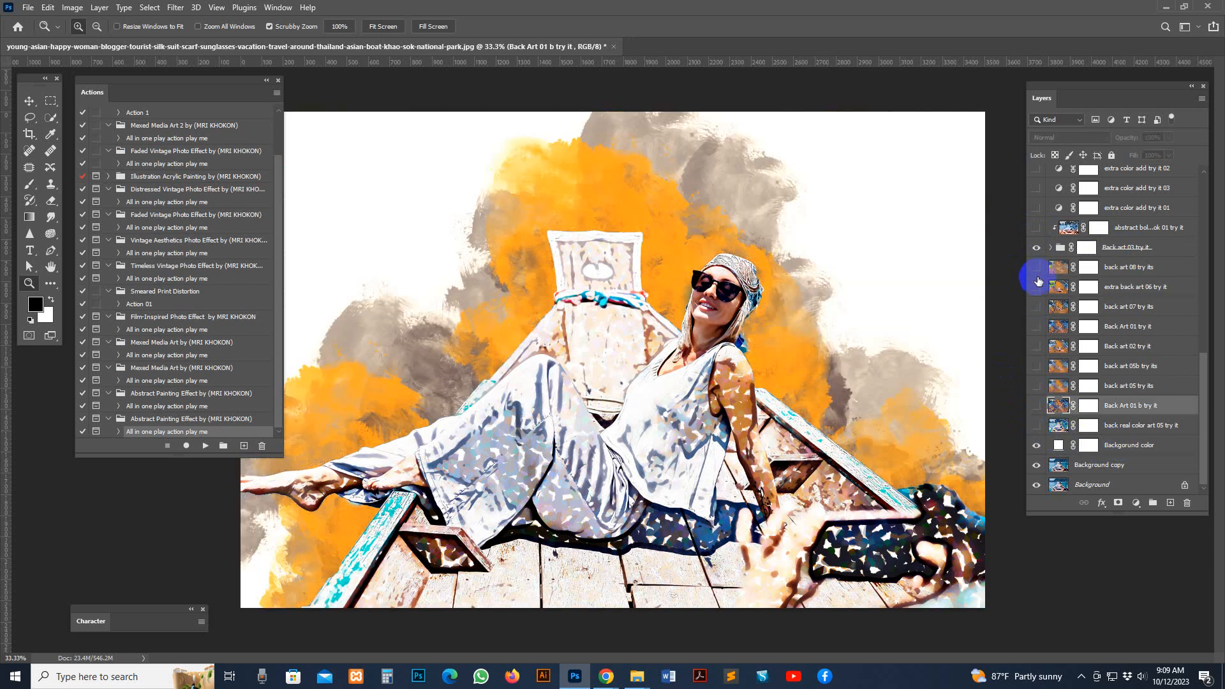
- Preview the "back real color art 05 try it" layer behind the "Back art 03 try it" group and hide it again
left_click(1139, 448)
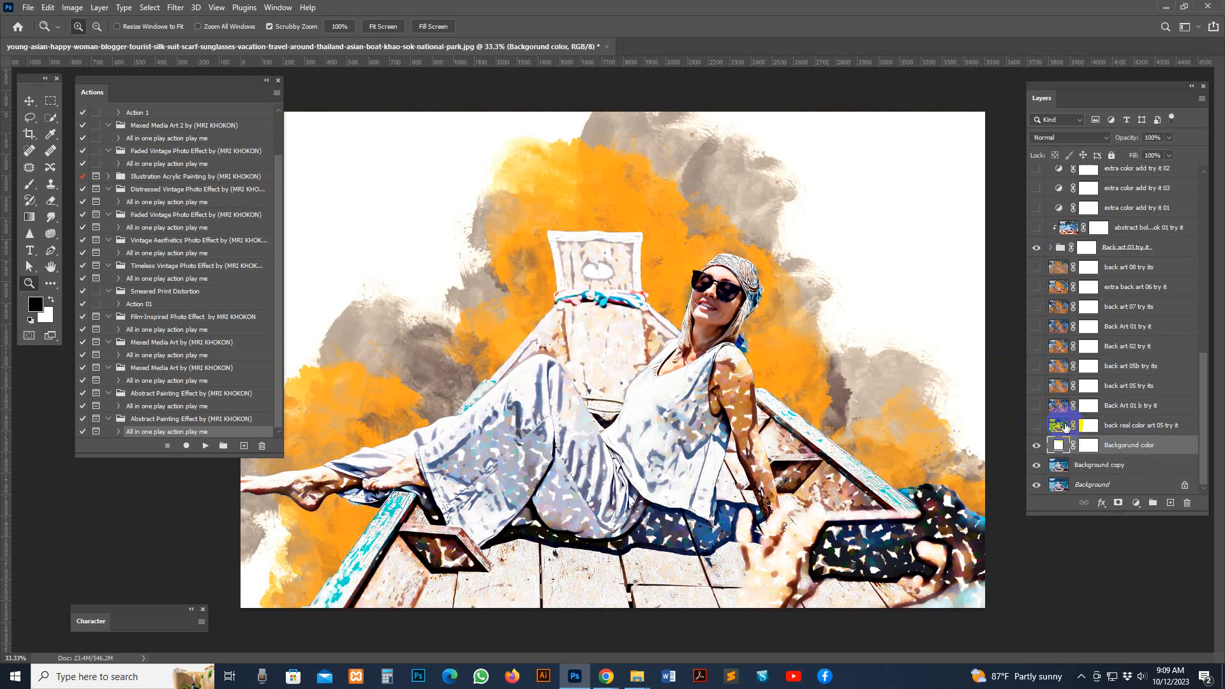
left_click(1041, 427)
left_click(1037, 428)
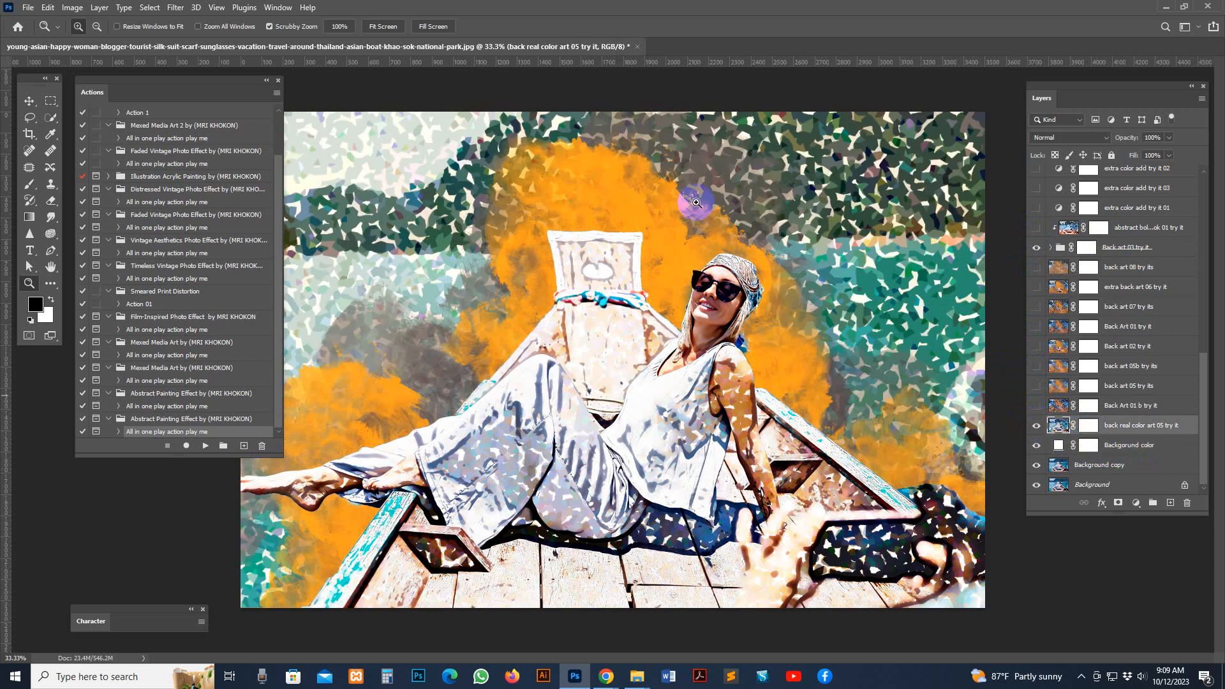
left_click(1032, 427)
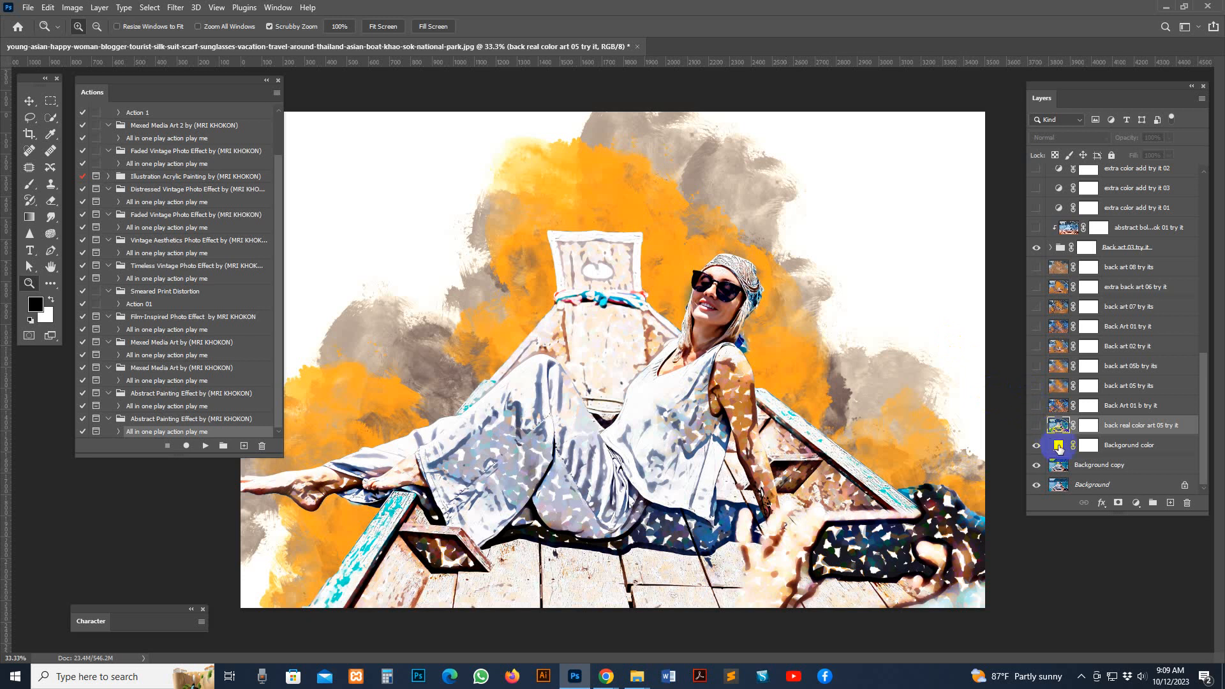
- Try cream and brown tones for the "Backgorund color" fill layer, finally setting its color to fefefe
double_click(1059, 447)
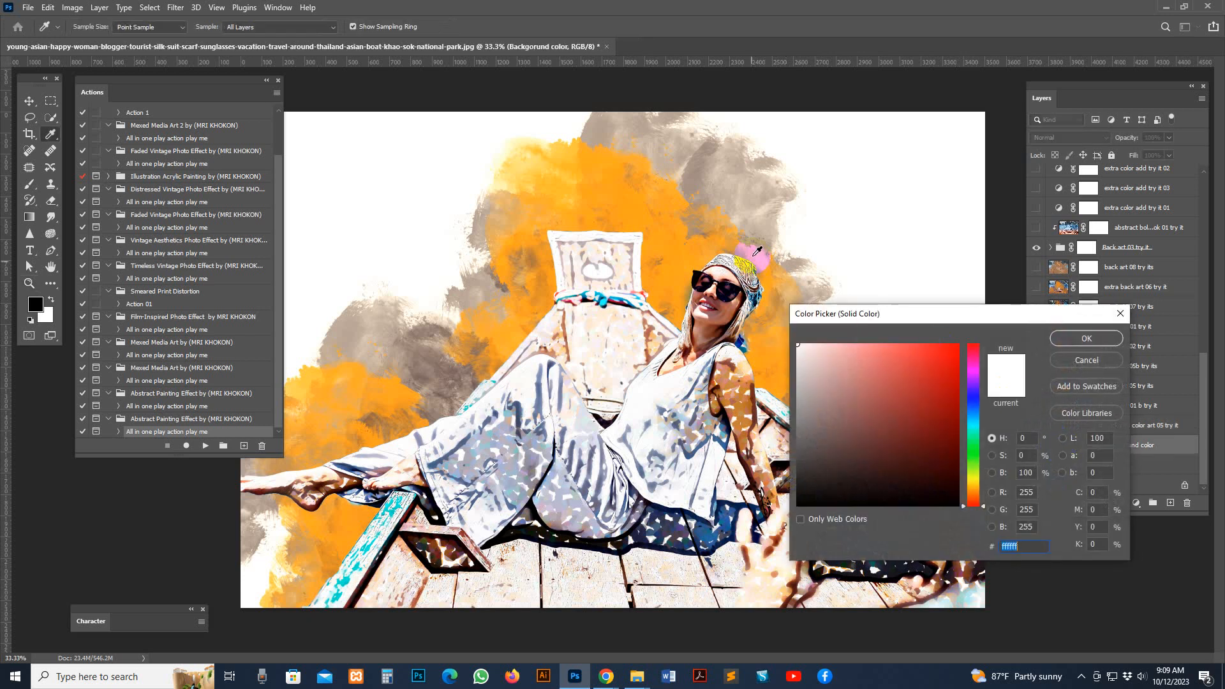
left_click_drag(758, 252, 631, 237)
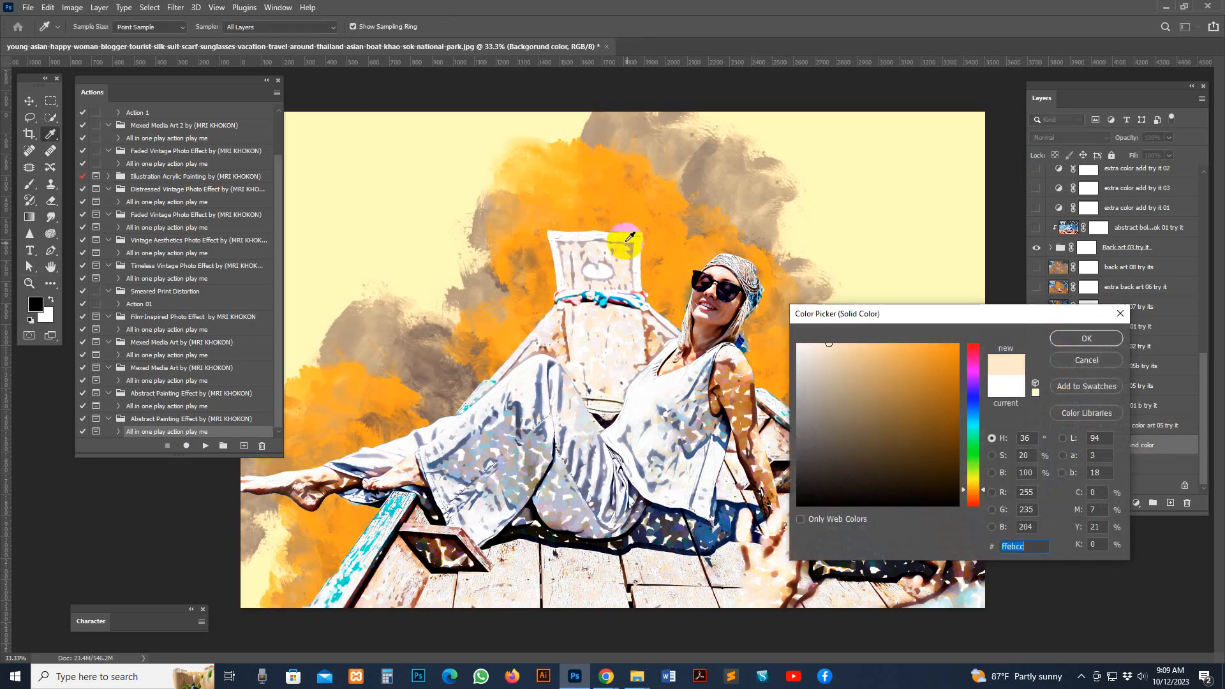
left_click(889, 356)
left_click(815, 444)
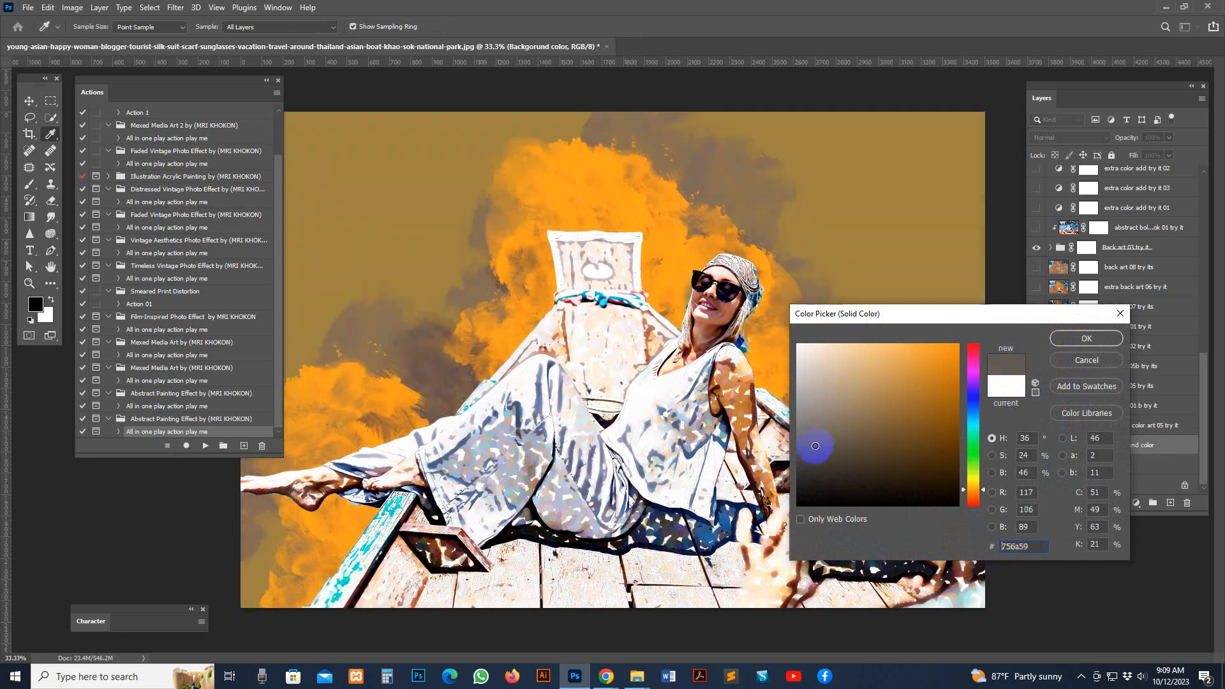
left_click(801, 346)
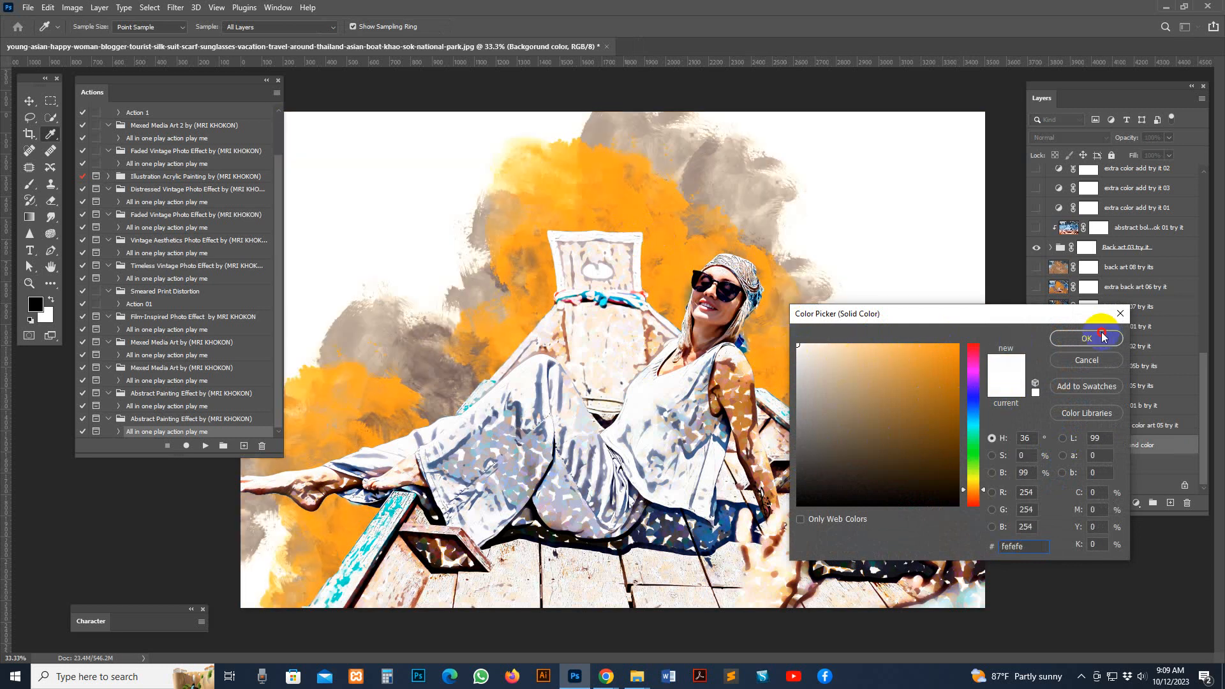
left_click(1087, 339)
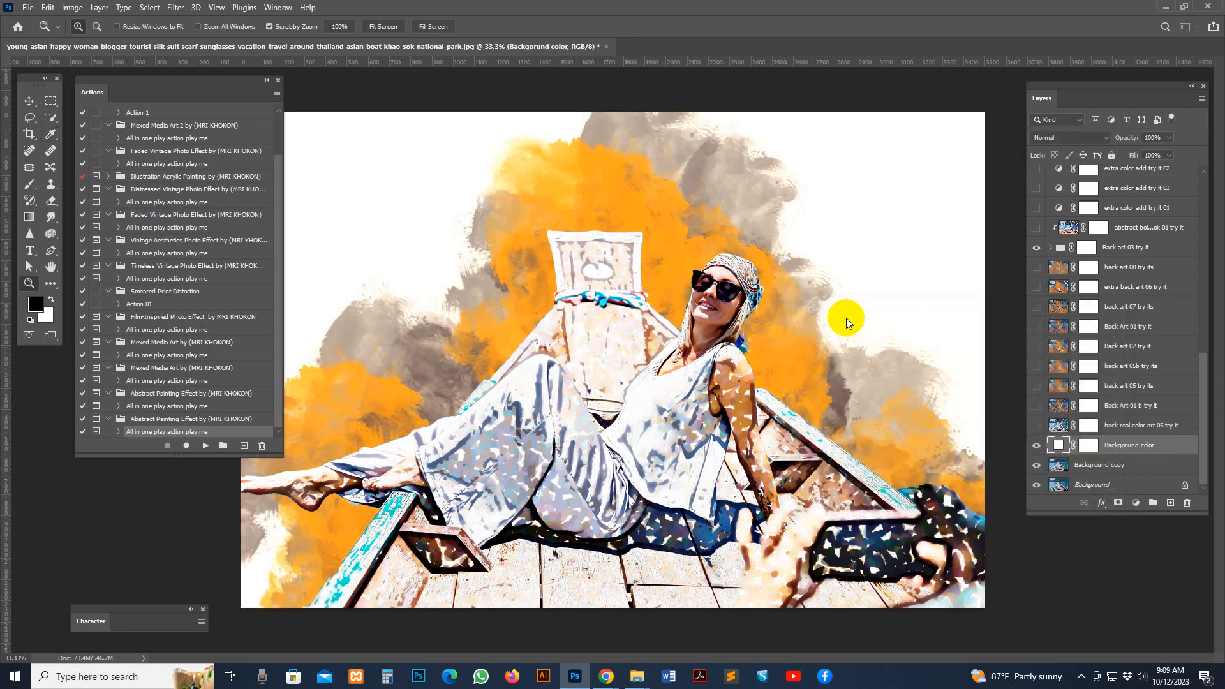
- Show the "Back Art 01 b try it" layer and compare the background with and without the "Back art 03 try it" group
left_click(1042, 407)
left_click(1037, 408)
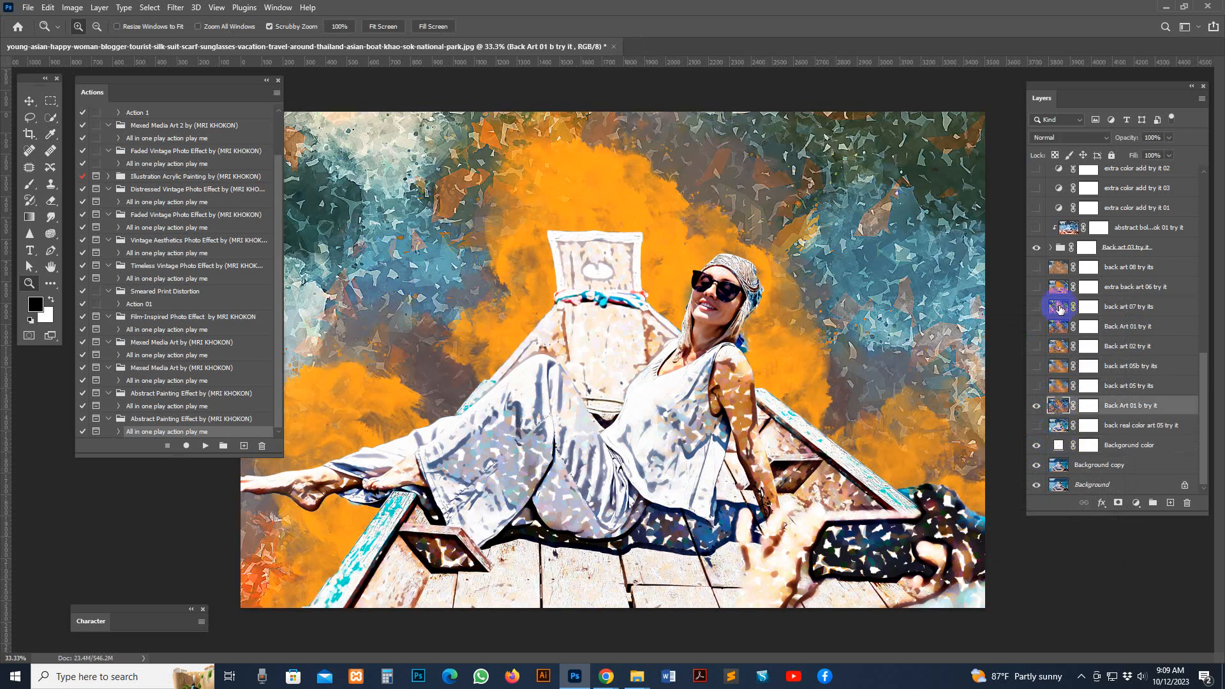
left_click(1050, 248)
left_click(1037, 247)
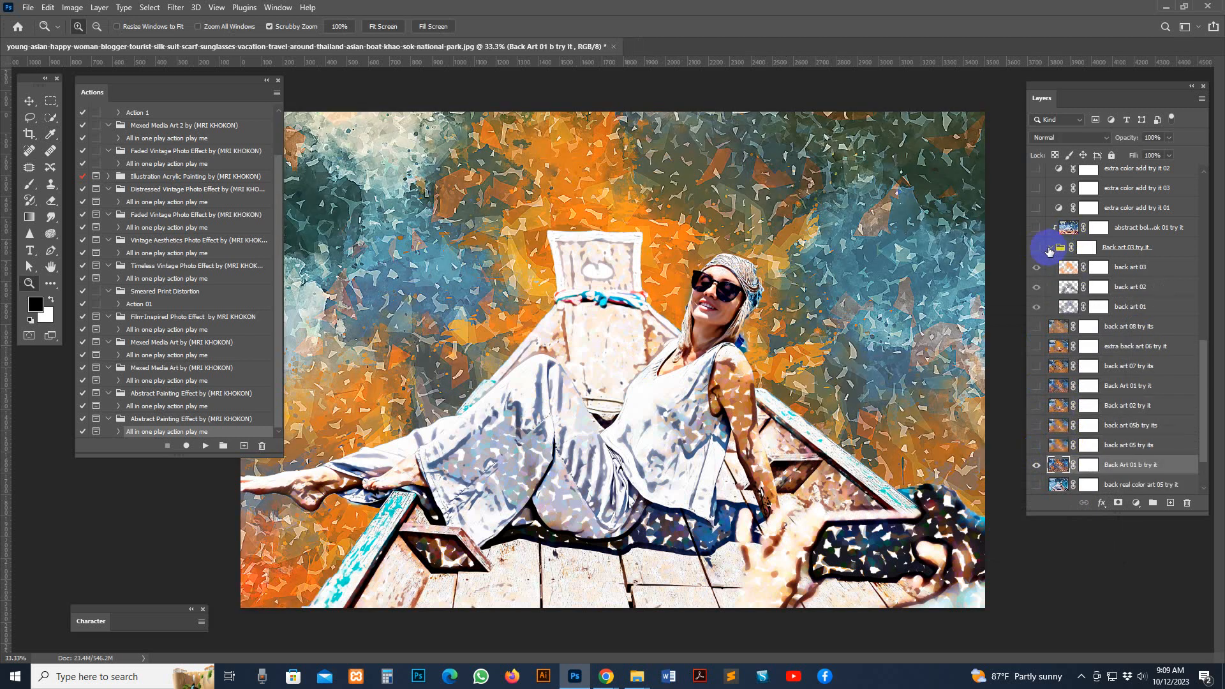
left_click(1051, 248)
left_click(1036, 248)
- Show the clipped "abstract bold look 01 try it" layer and hide the "Back Art 01 b try it" layer
left_click(1146, 228)
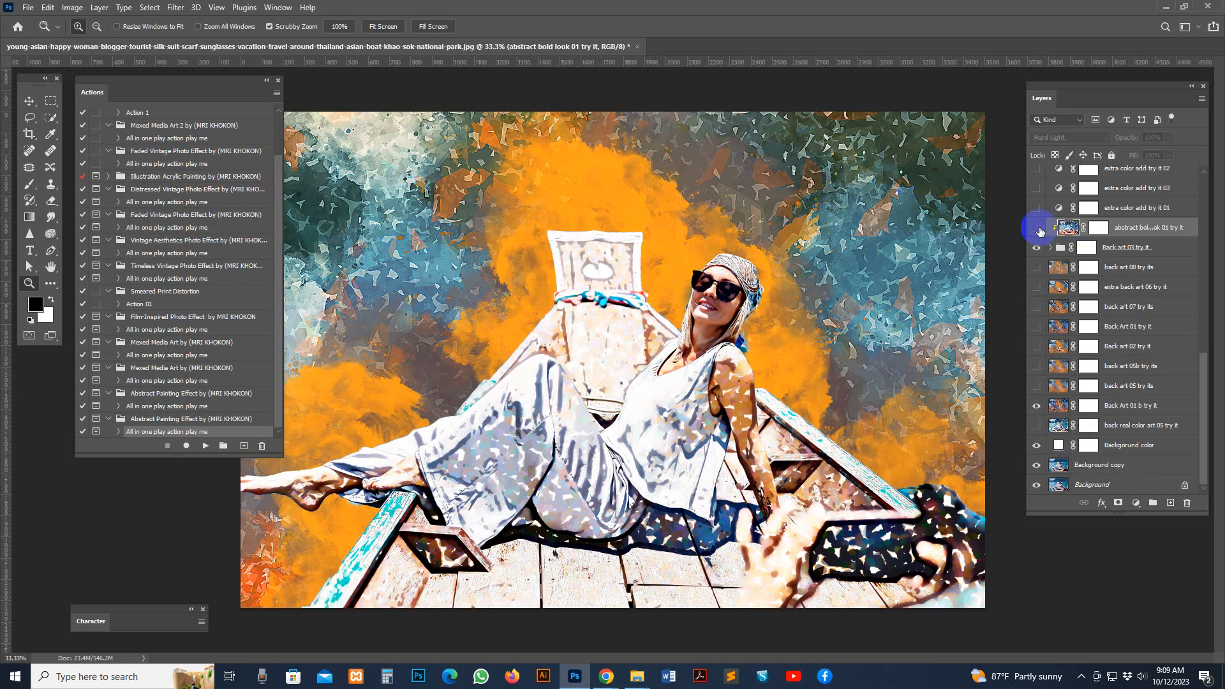
left_click(1035, 228)
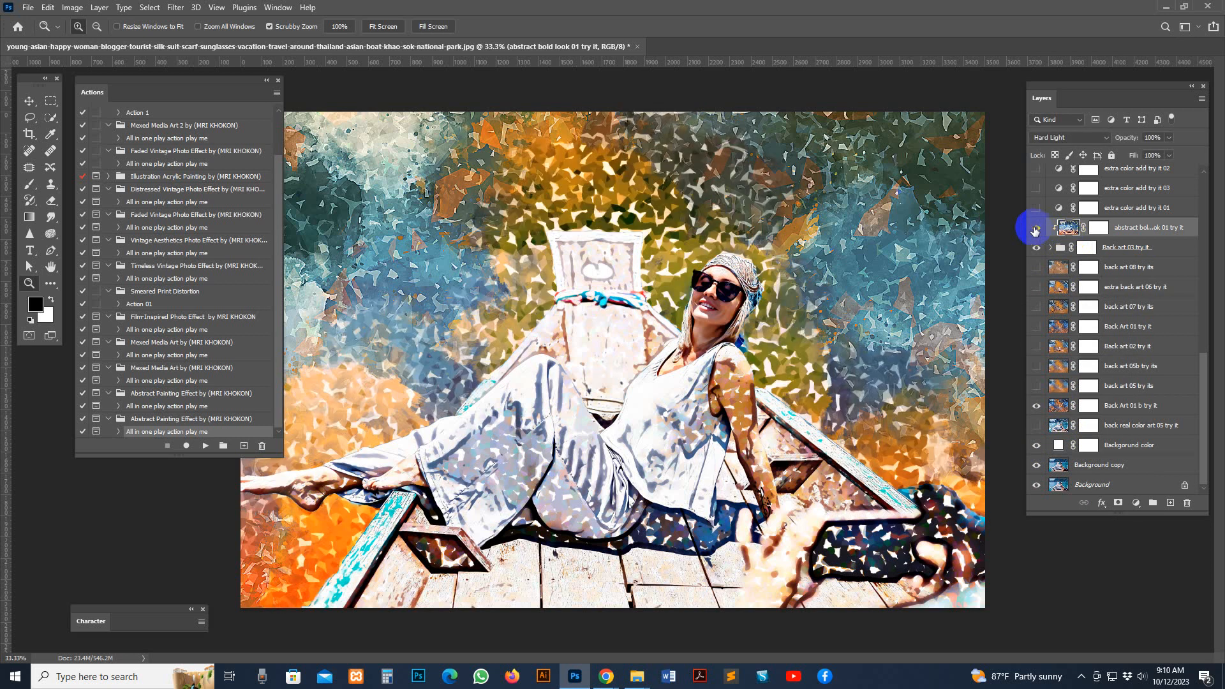
left_click(1034, 406)
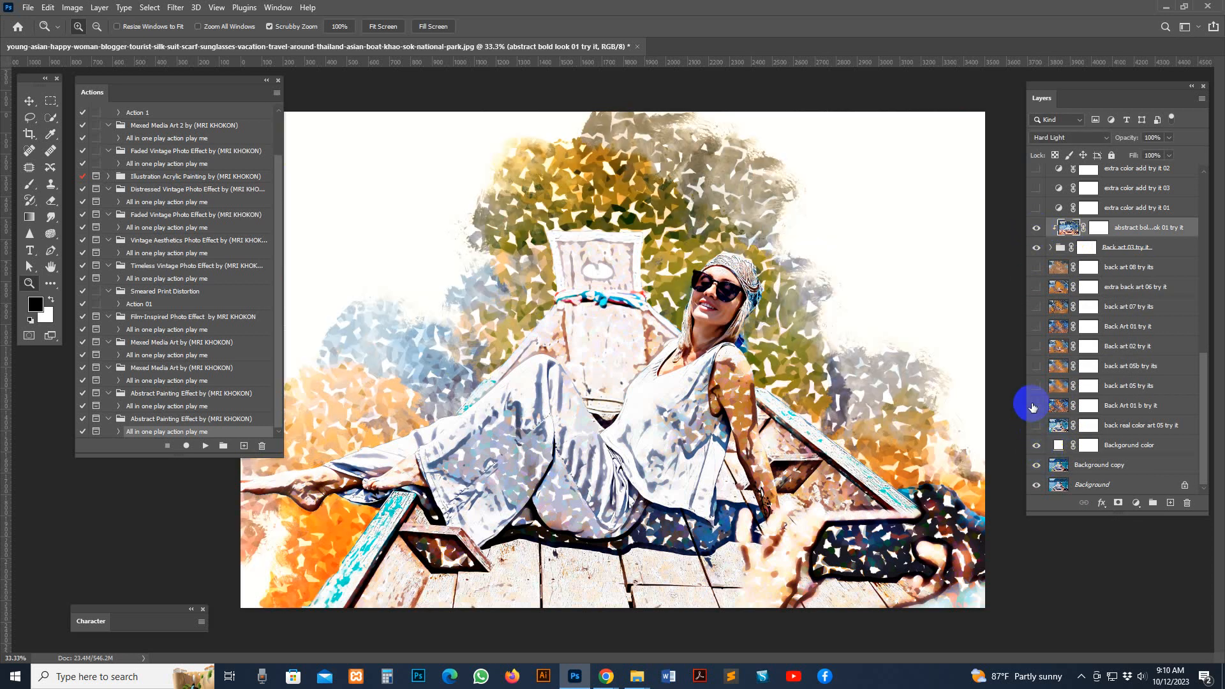
- Look through the upper layers, and compare the image with and without the "abstract bold look 01 try it" layer
left_click(1204, 231)
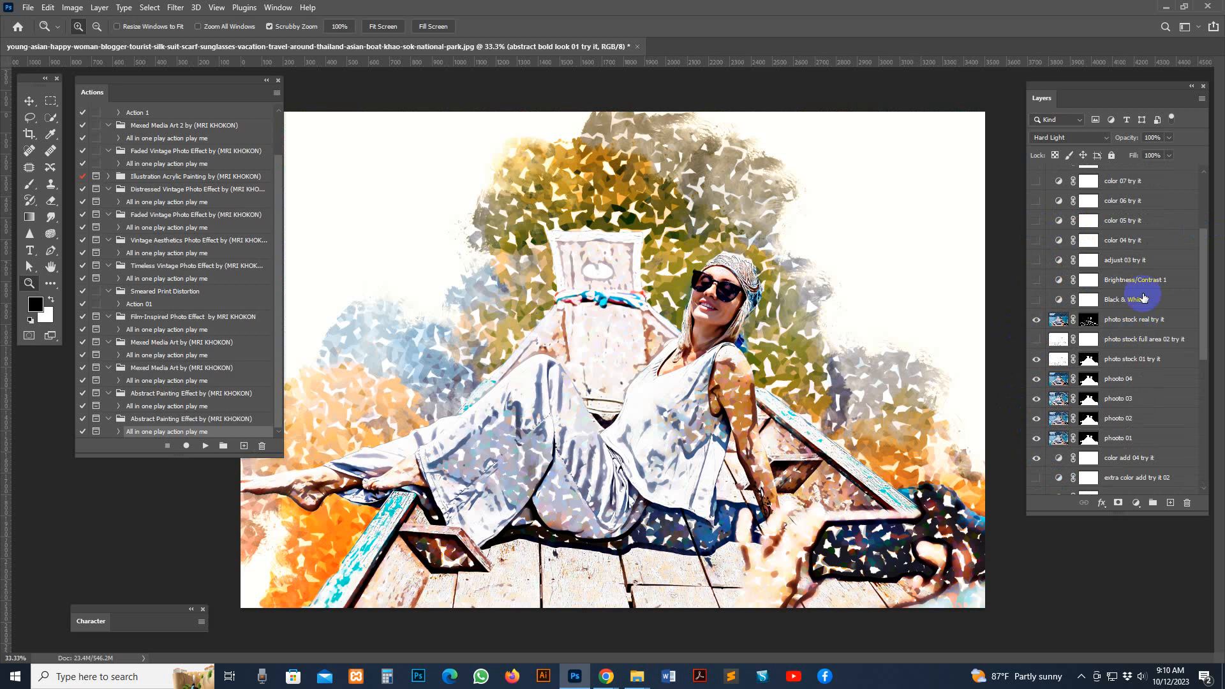
scroll(1145, 332, "up", 3)
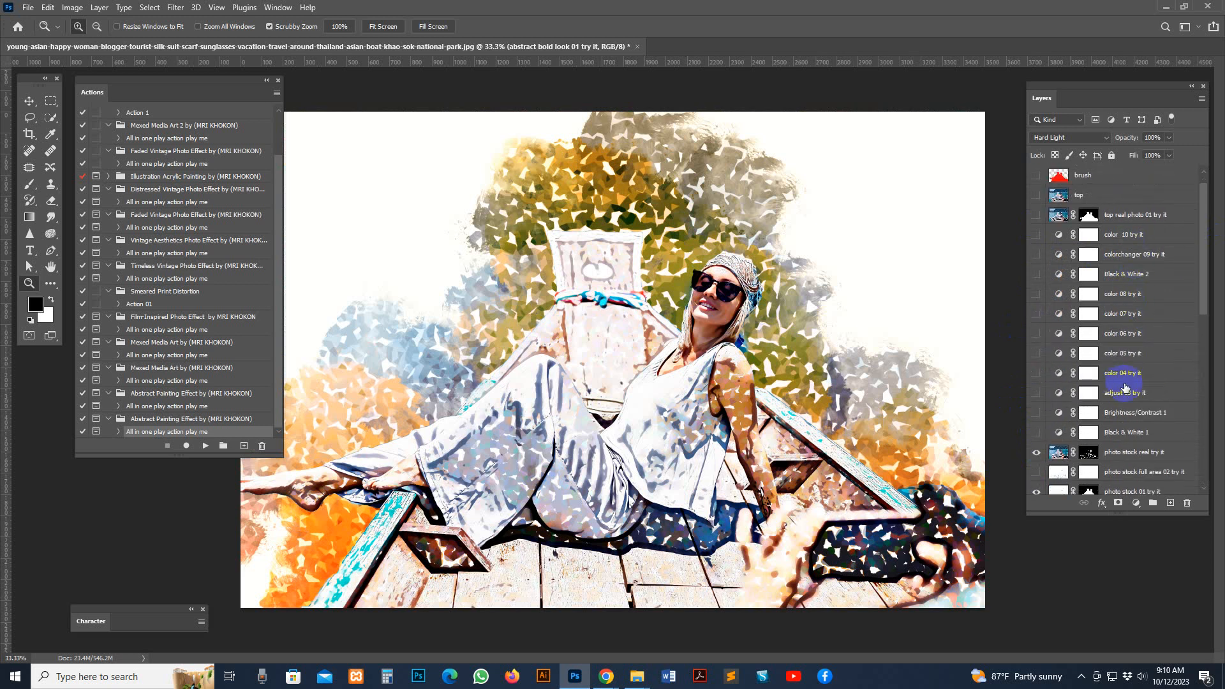
scroll(1125, 388, "down", 5)
left_click(1086, 412)
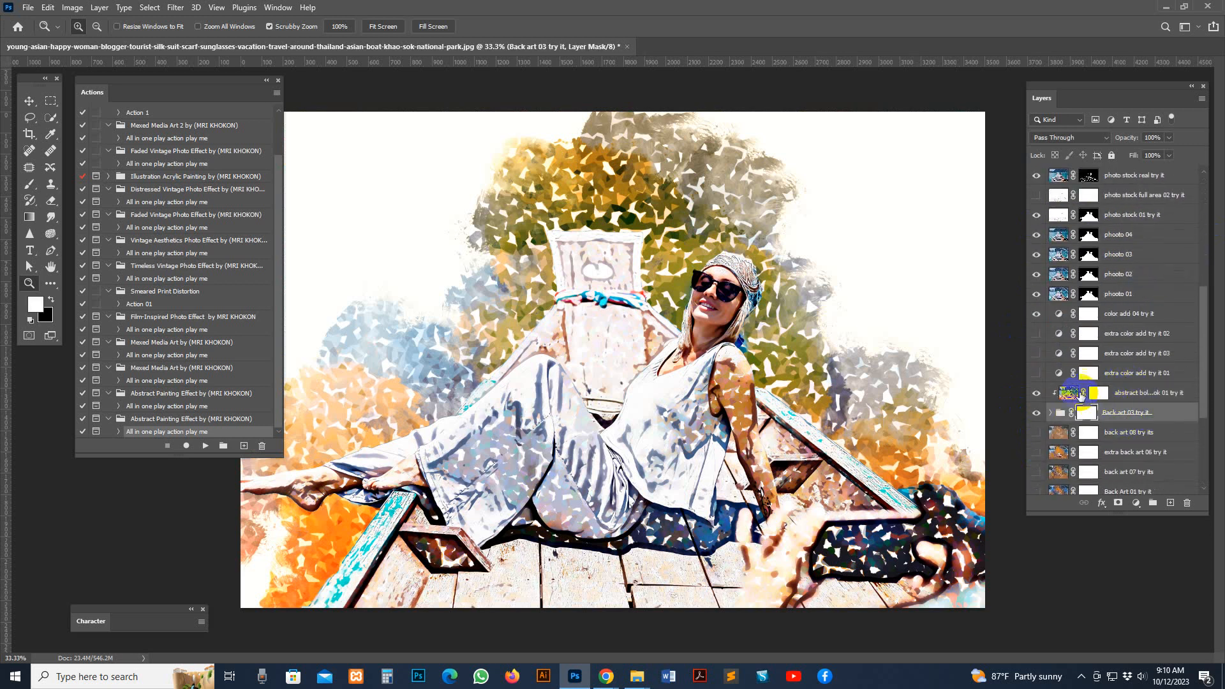
left_click(1058, 396)
left_click(1036, 396)
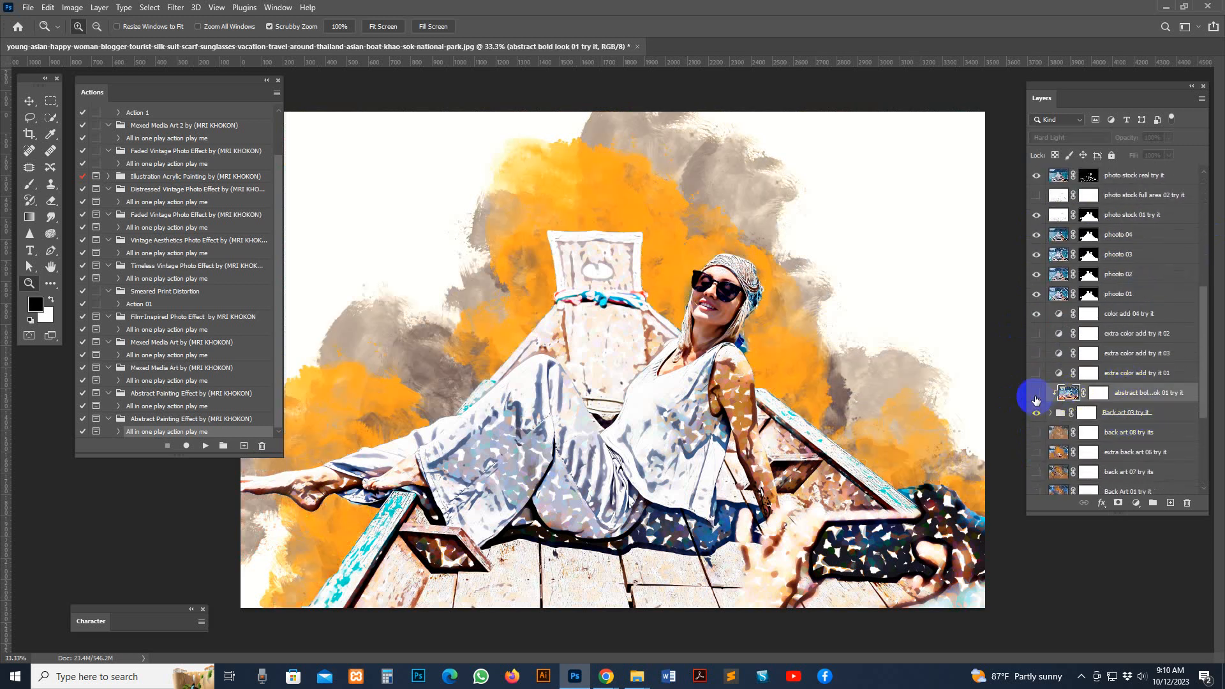
left_click(1036, 394)
- Hide the "Back art 03 try it" group and the "color add 04 try it" adjustment layer
left_click(1168, 414)
left_click(1036, 412)
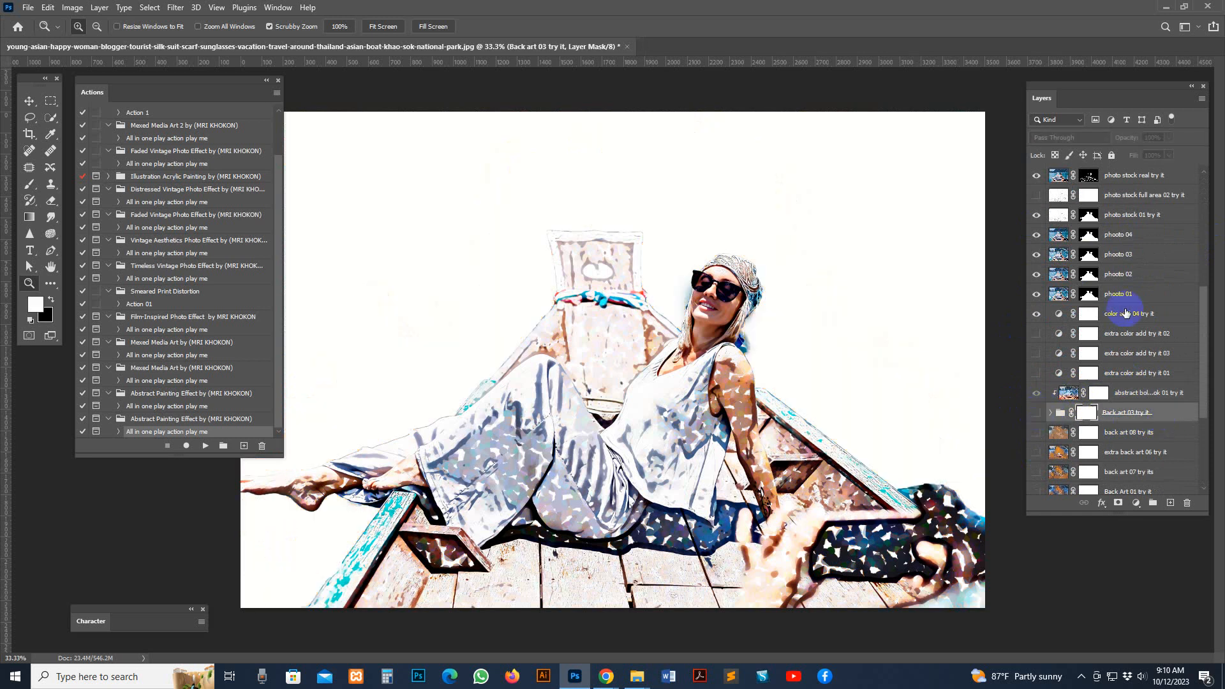
left_click(1130, 322)
left_click(1036, 313)
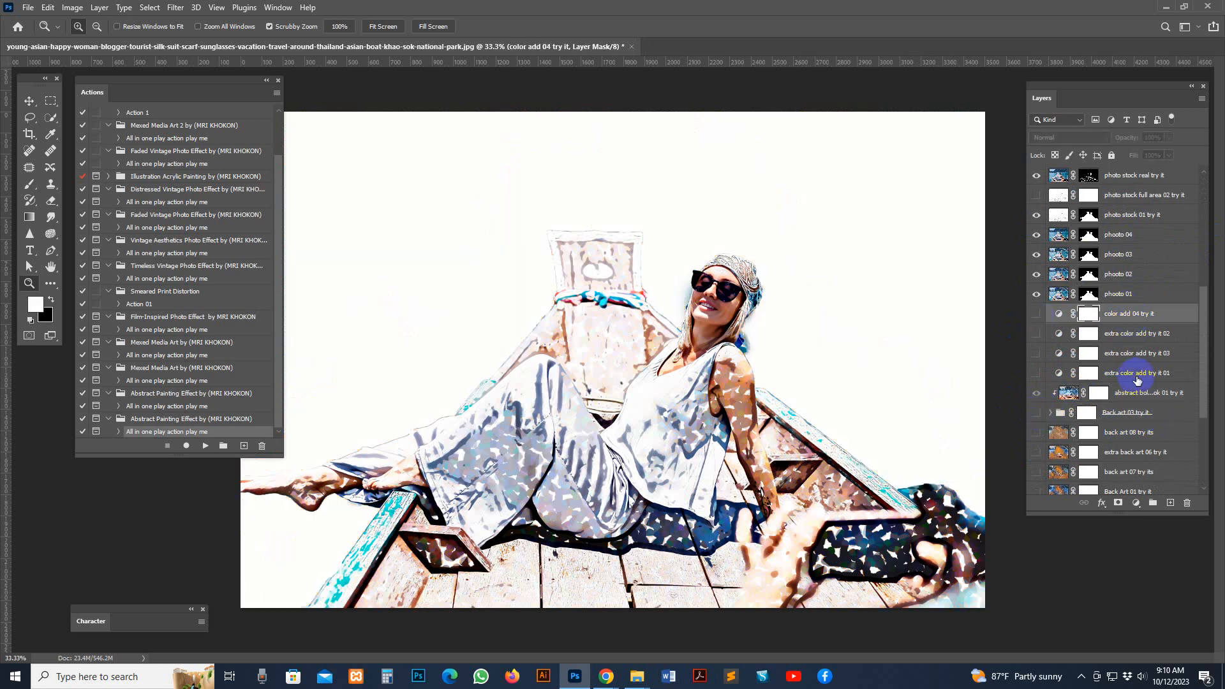
- Show the "extra color add try it 01" adjustment together with the "Back Art 01 b try it" background layer
left_click(1043, 377)
scroll(1046, 383, "down", 4)
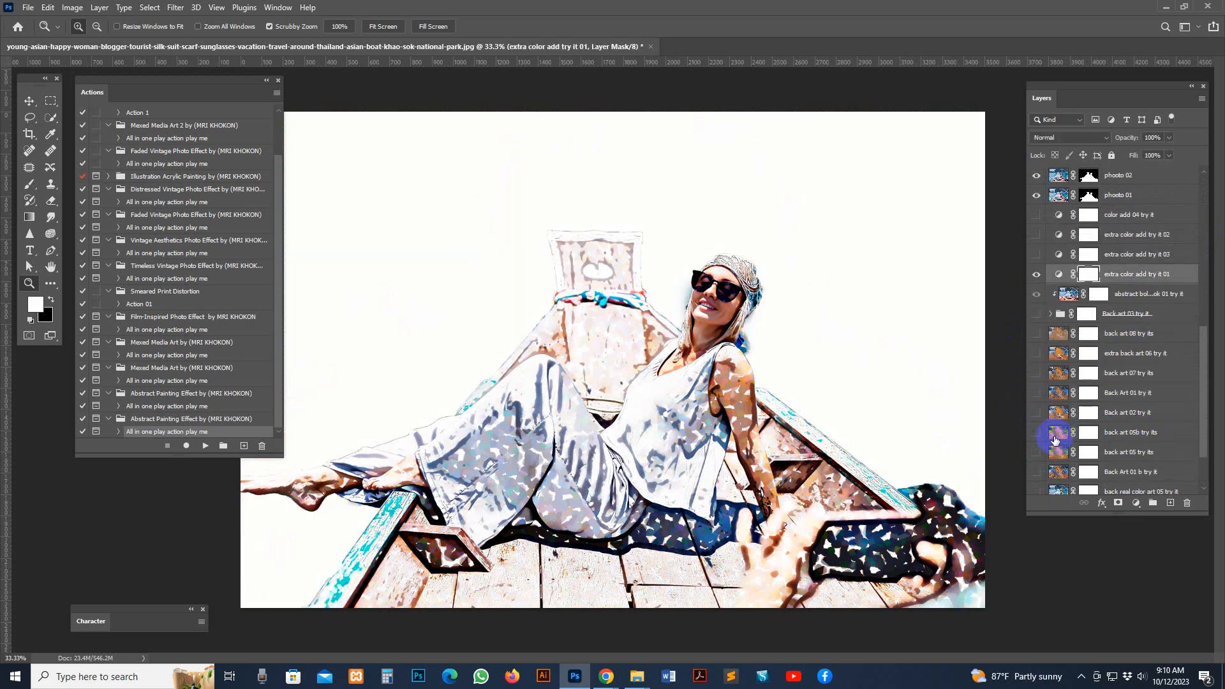
scroll(1042, 408, "down", 4)
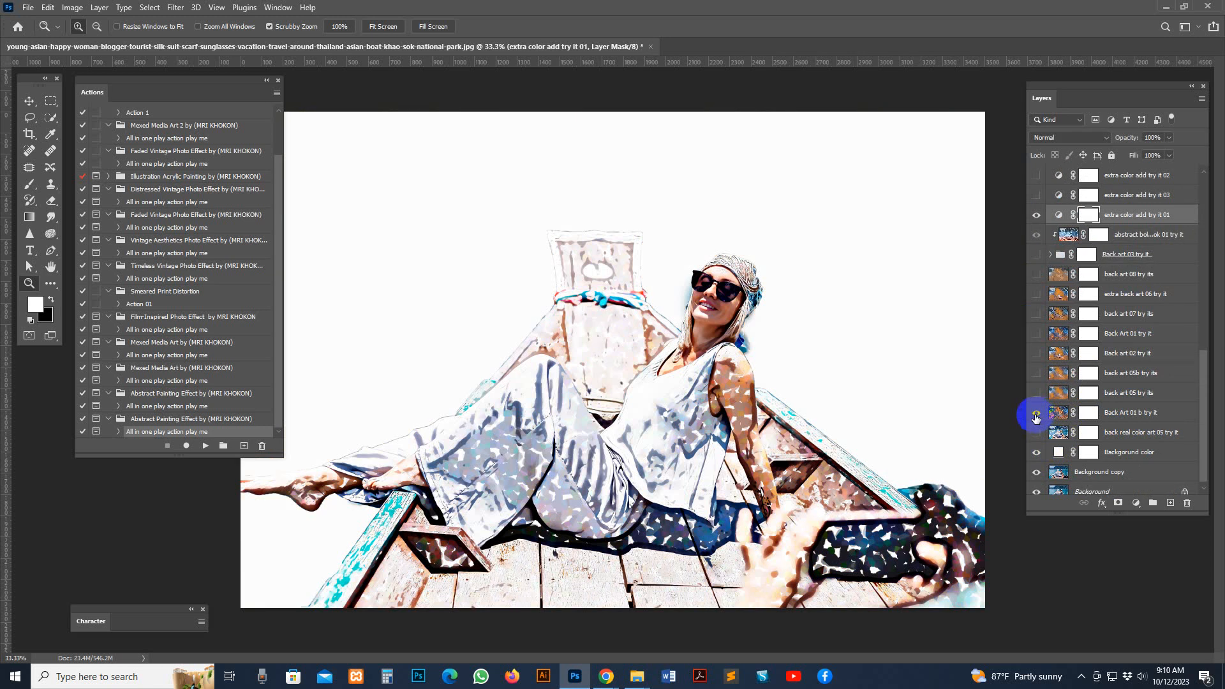
left_click(1036, 415)
left_click(1122, 413)
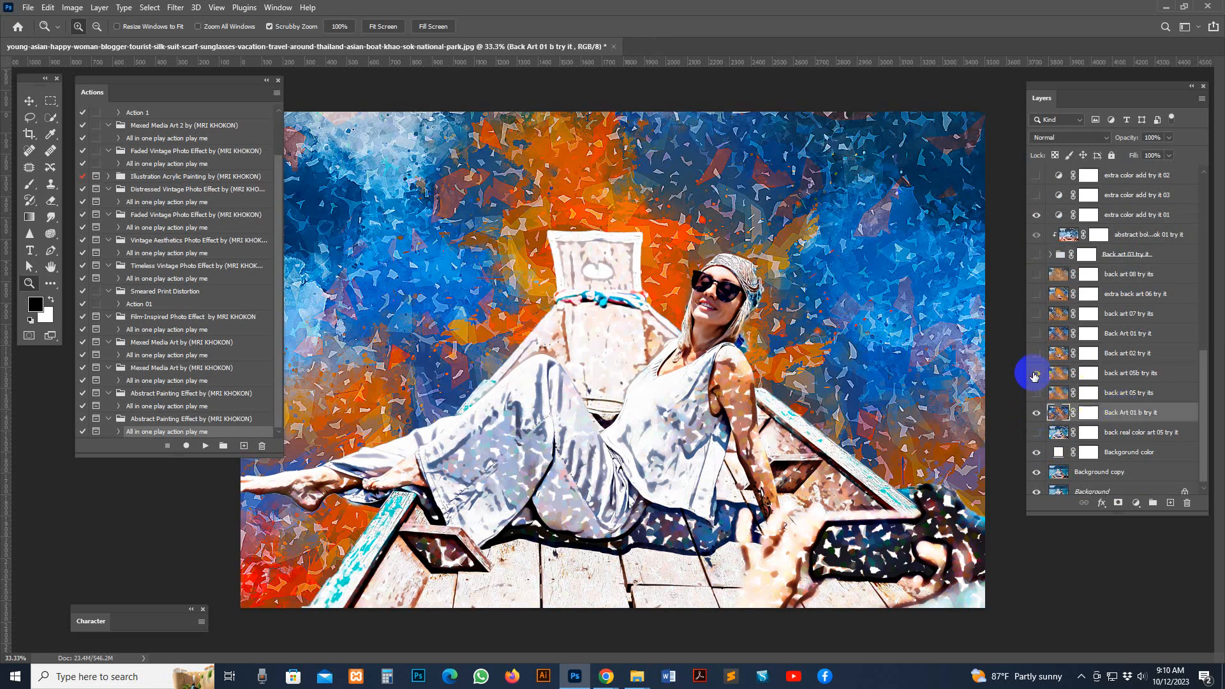
- Show the "back art 05b try its" background layer and apply the "extra color add try it 03" adjustment over it
left_click(1036, 374)
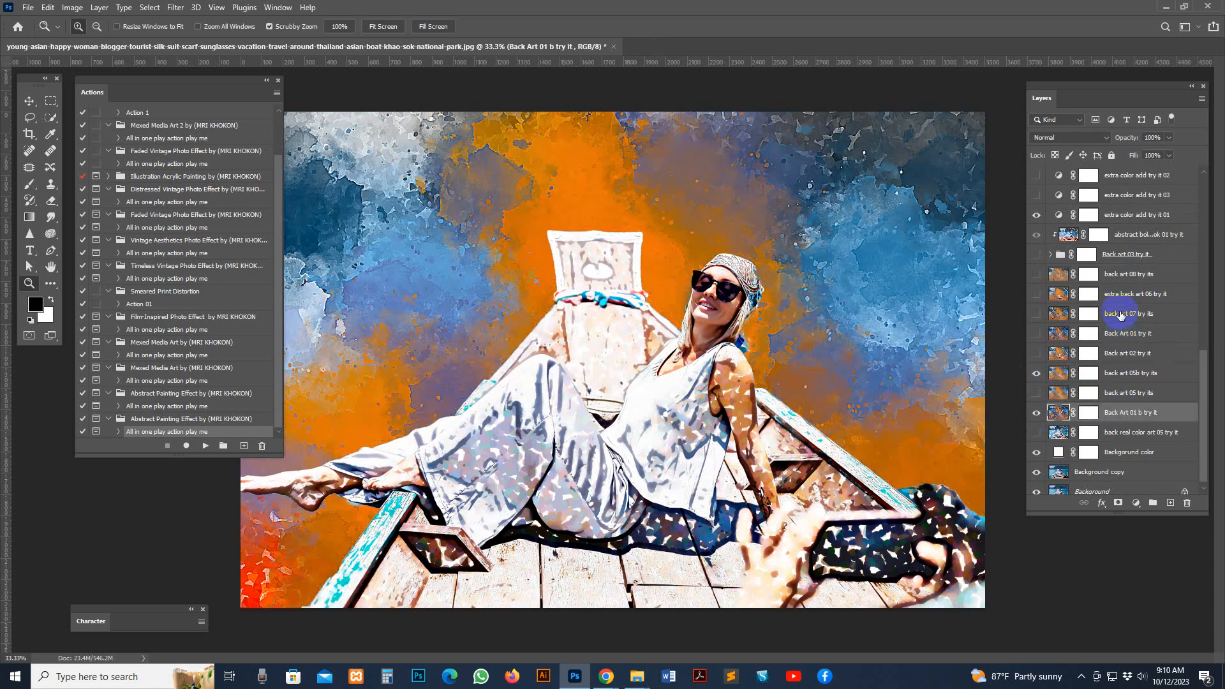
scroll(1121, 314, "up", 4)
left_click(1039, 279)
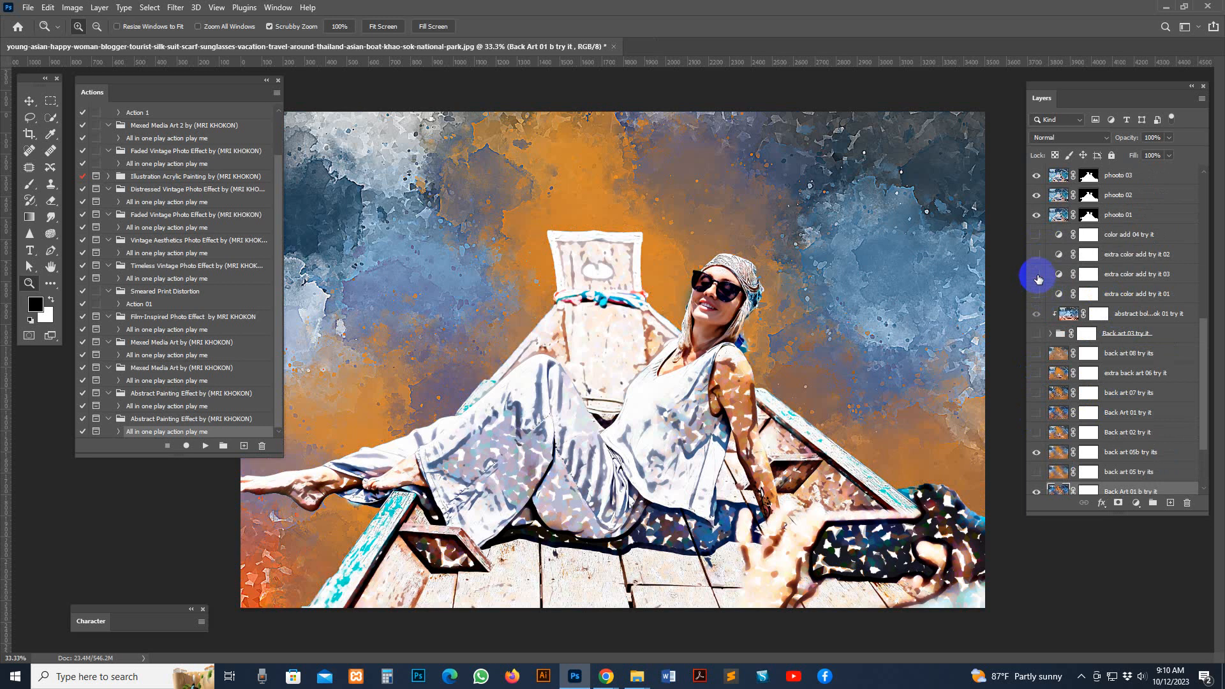
- Show the "extra color add try it 03" adjustment layer, and close the document without saving it
left_click(1037, 278)
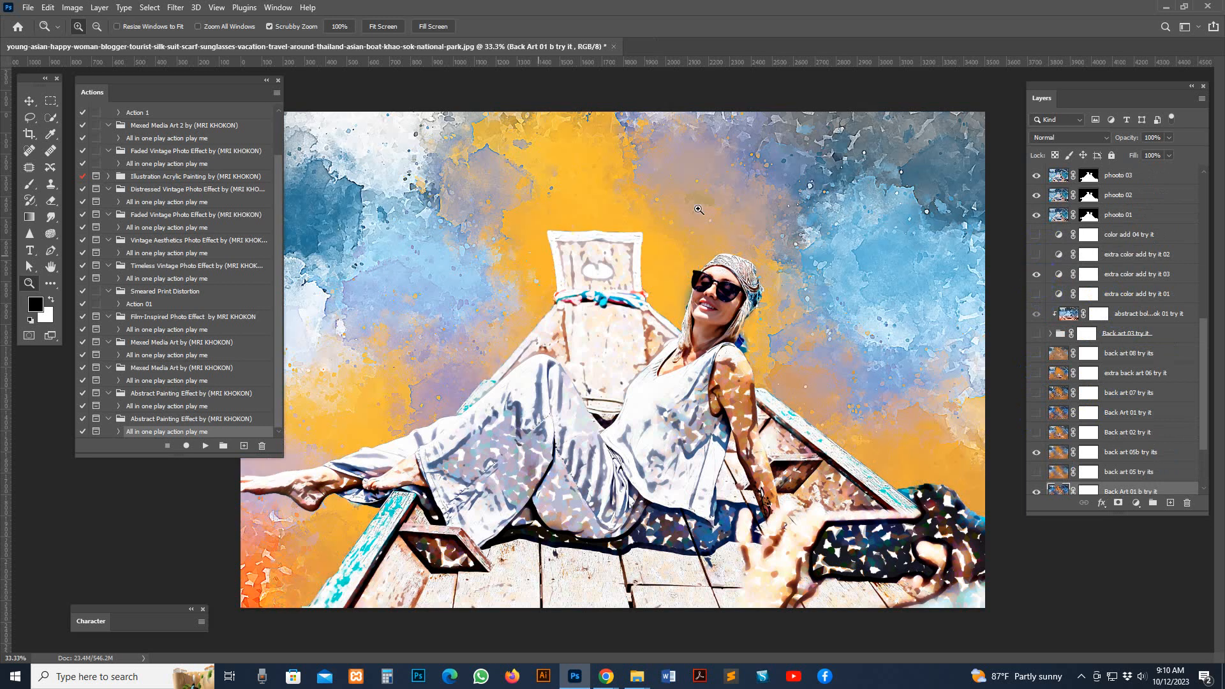
left_click(613, 46)
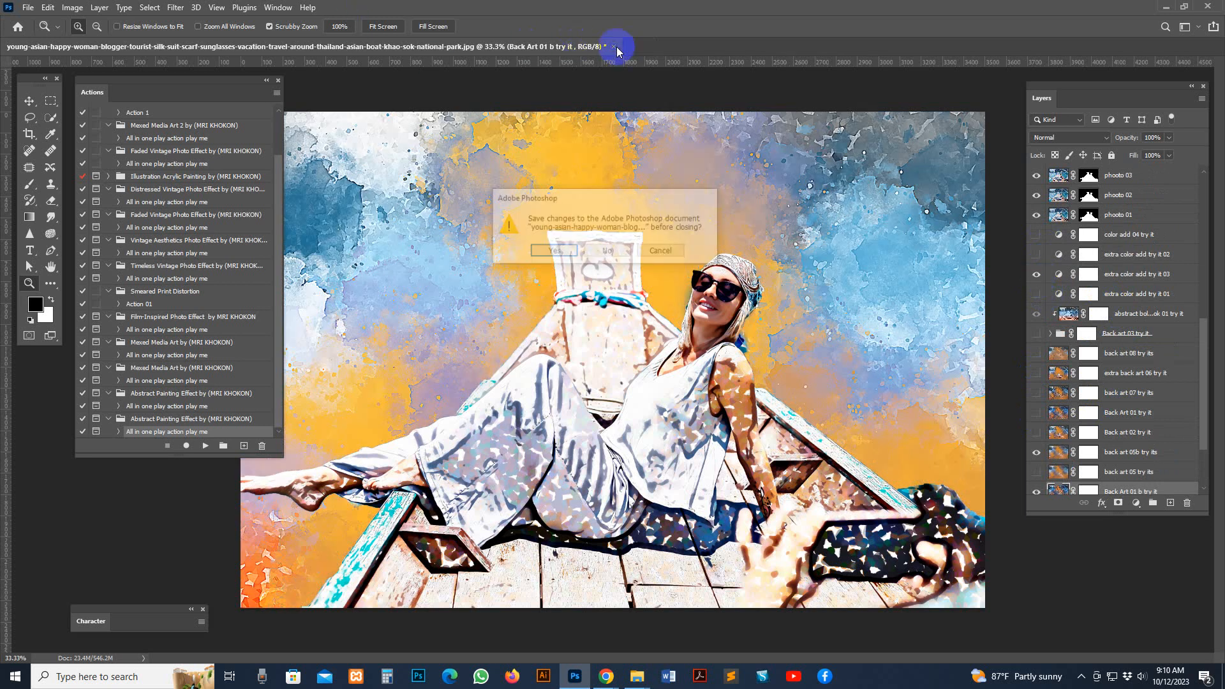
left_click(603, 253)
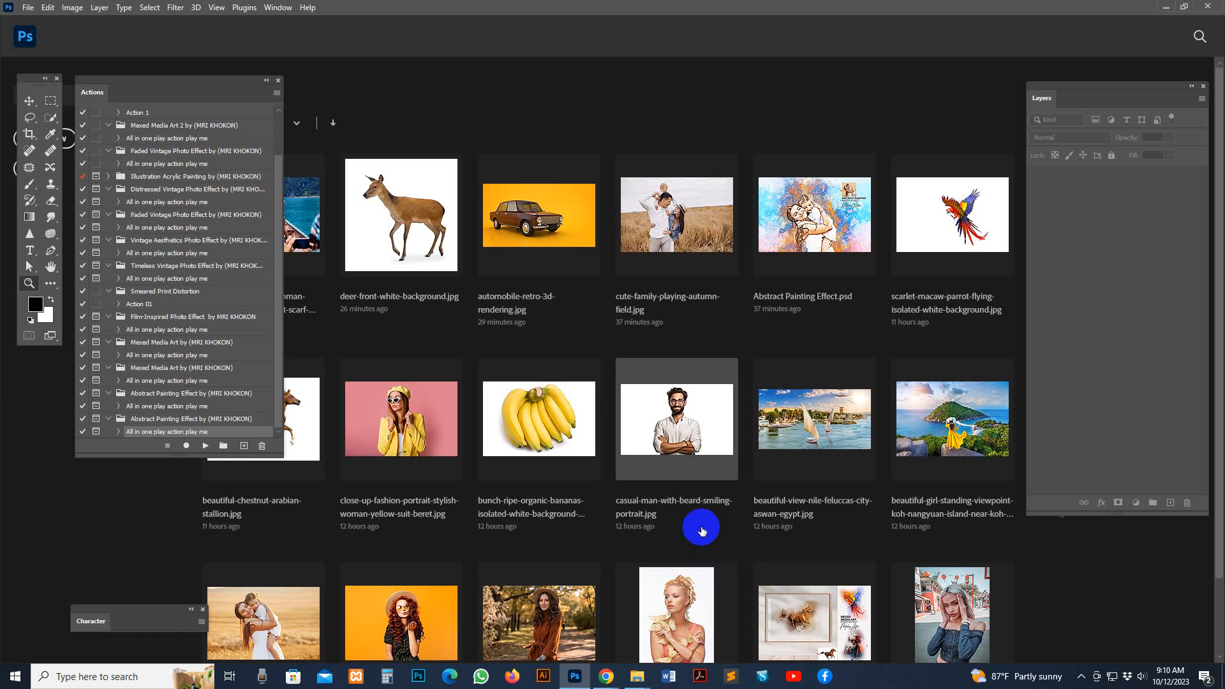
- Open the recent "happy-mother-with-her-little-daughter" photo and extend its canvas upward with the Crop tool, adding space above the subjects
scroll(697, 539, "down", 2)
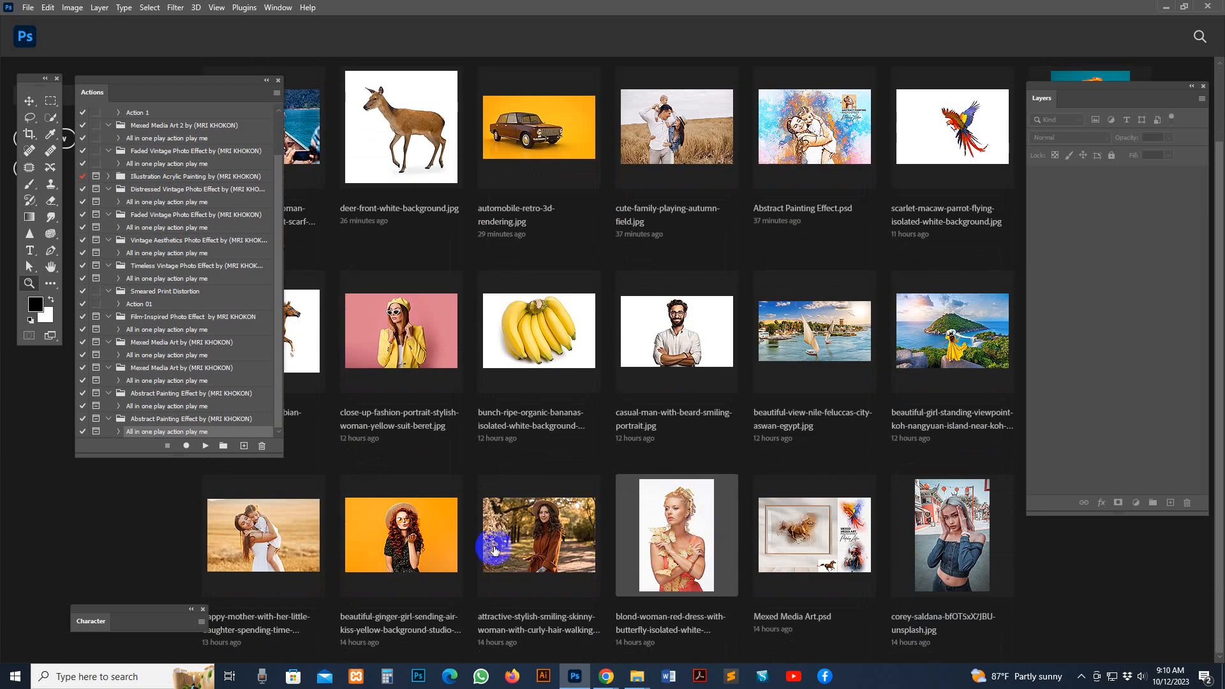
left_click(264, 535)
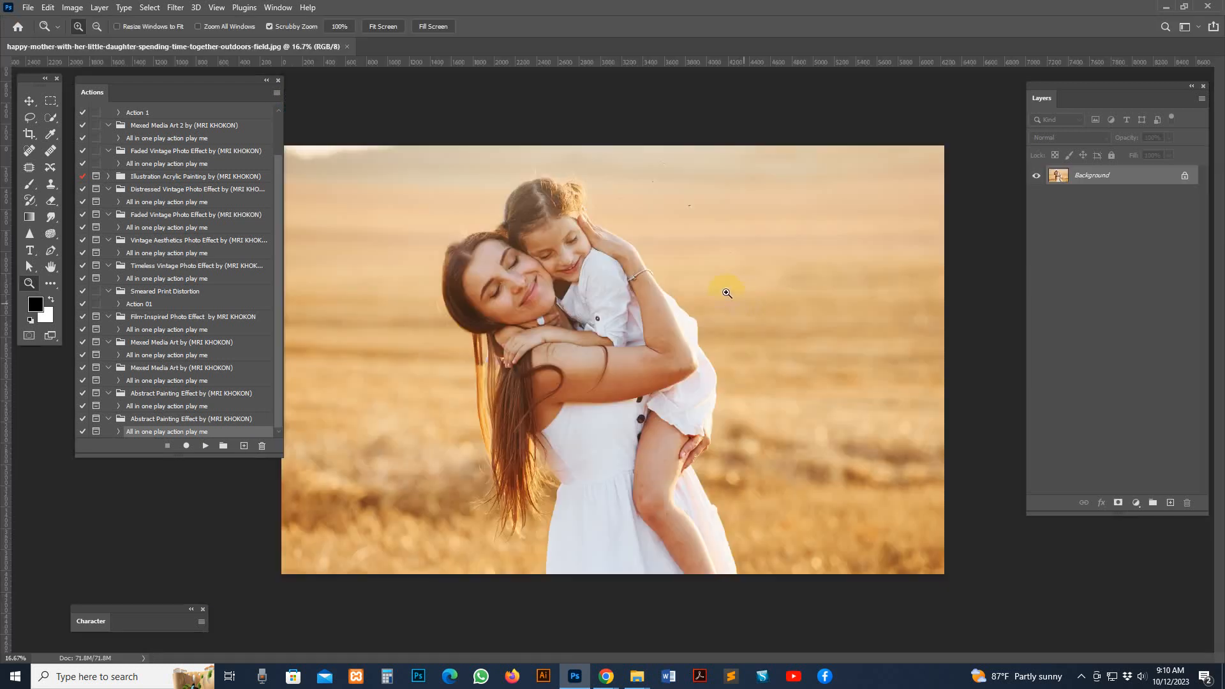
left_click(32, 142)
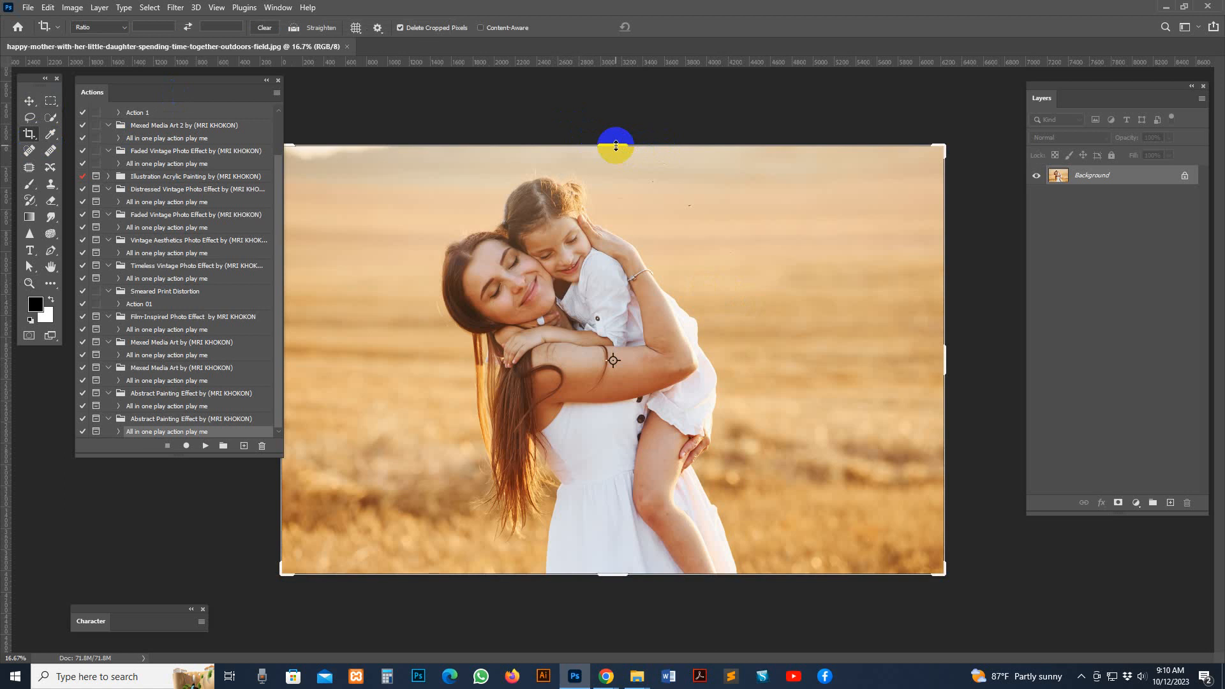
left_click_drag(614, 146, 616, 118)
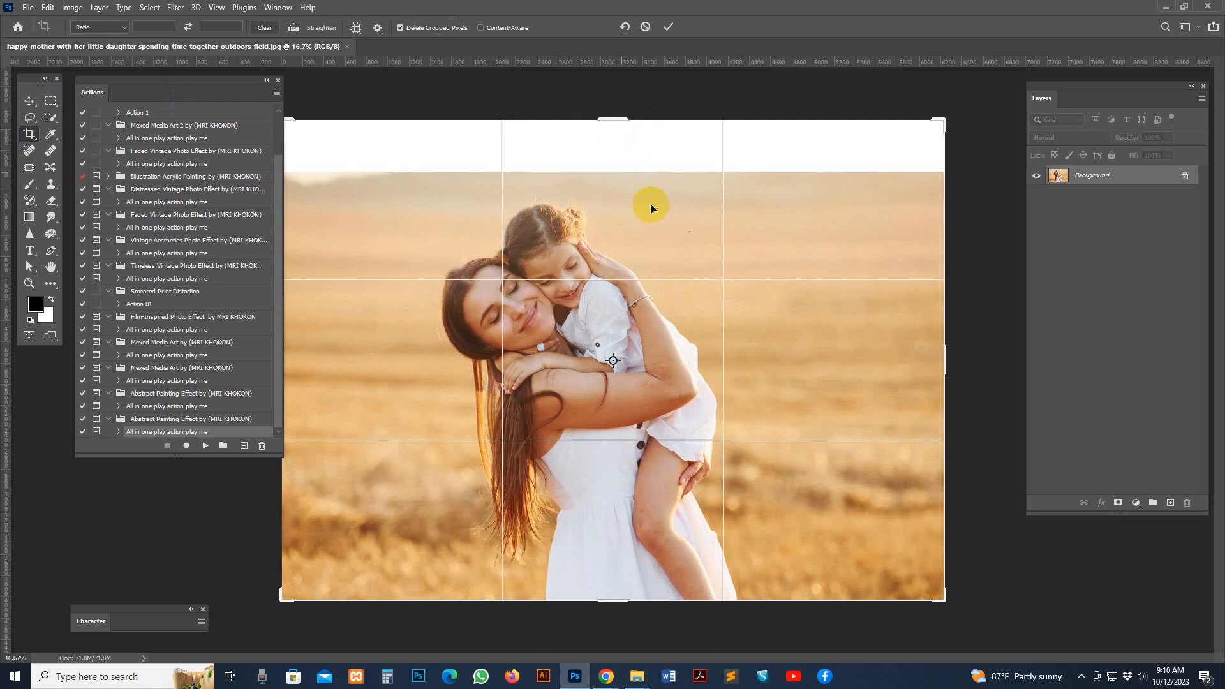
left_click(29, 100)
- Sample the pale beige at the upper edge of the original photo as the foreground color
left_click(32, 186)
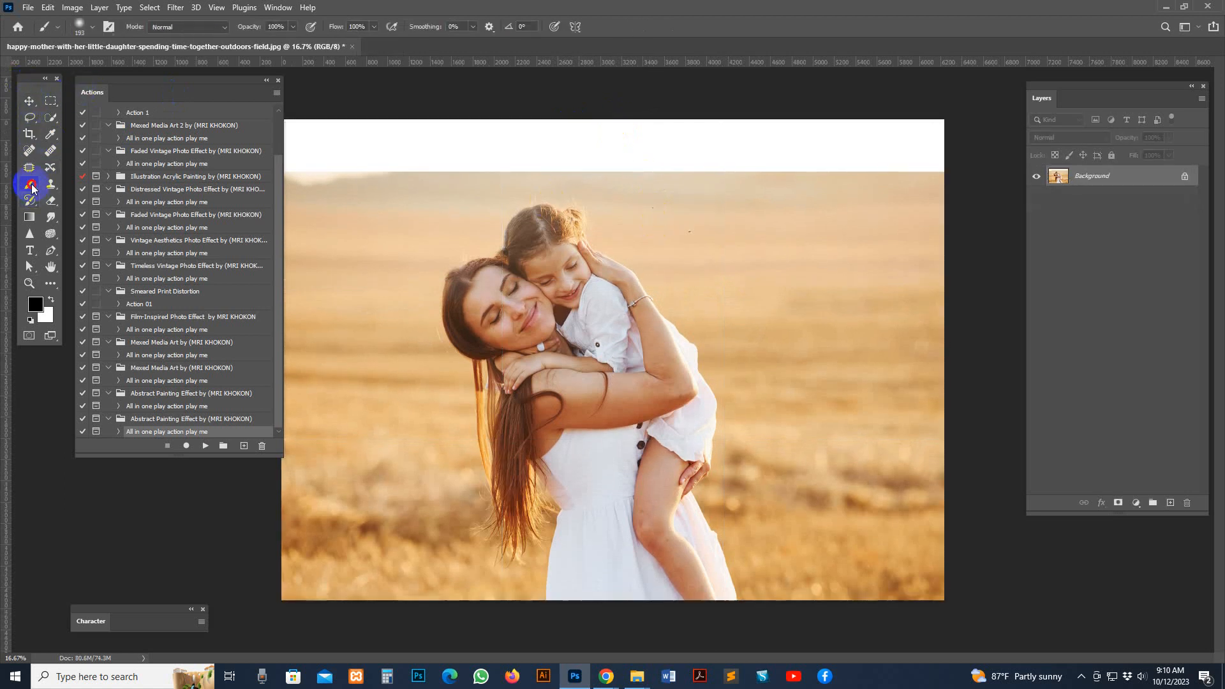
left_click(472, 173, "alt")
left_click(51, 134)
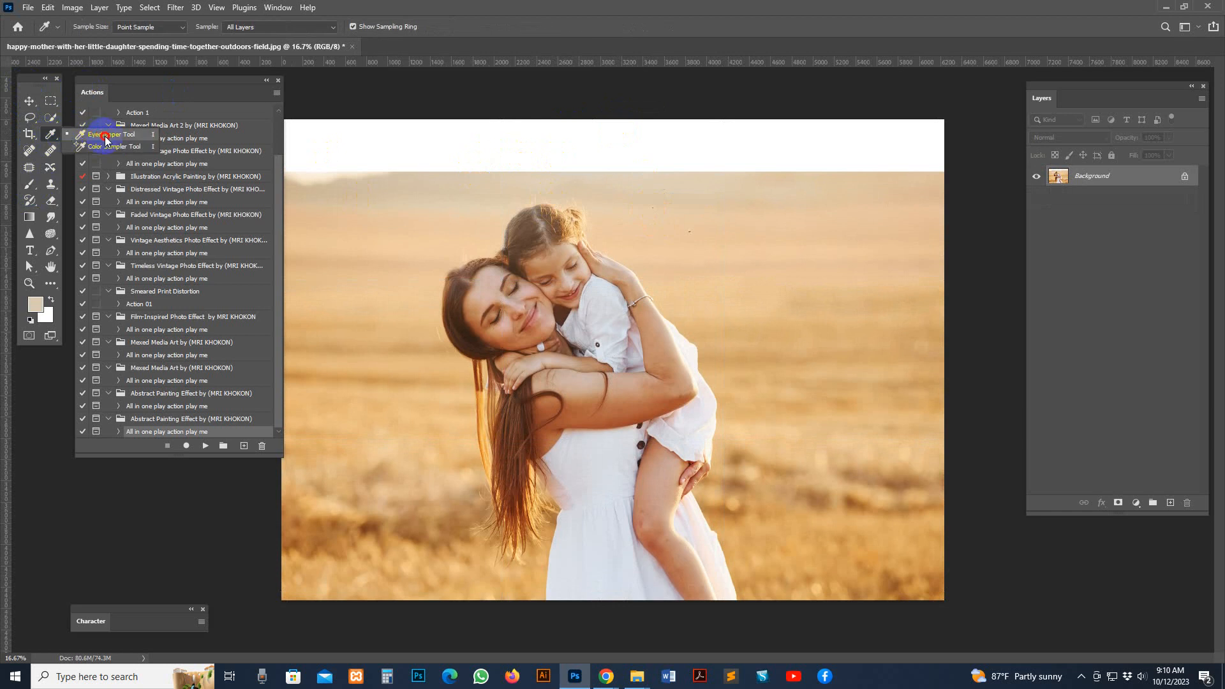
left_click(127, 141)
left_click(495, 172)
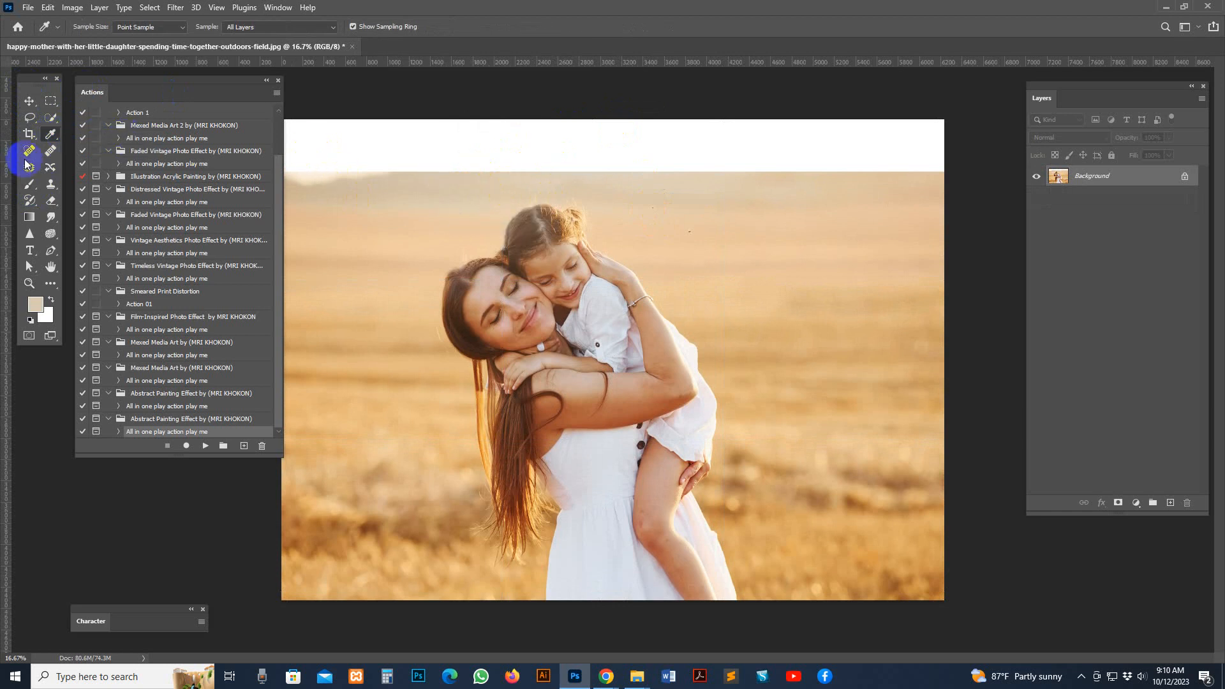
- Brush the sampled beige over the whole white strip above the photo, enlarging the brush to 500 px for the remaining area
left_click(29, 183)
mouse_move(485, 162)
left_mouse_down()
mouse_move(936, 170)
mouse_move(293, 174)
mouse_move(879, 161)
left_mouse_up()
key("bracketright")
key("bracketright")
key("bracketright")
key("bracketright")
key("bracketright")
key("bracketright")
key("bracketright")
key("bracketright")
key("bracketright")
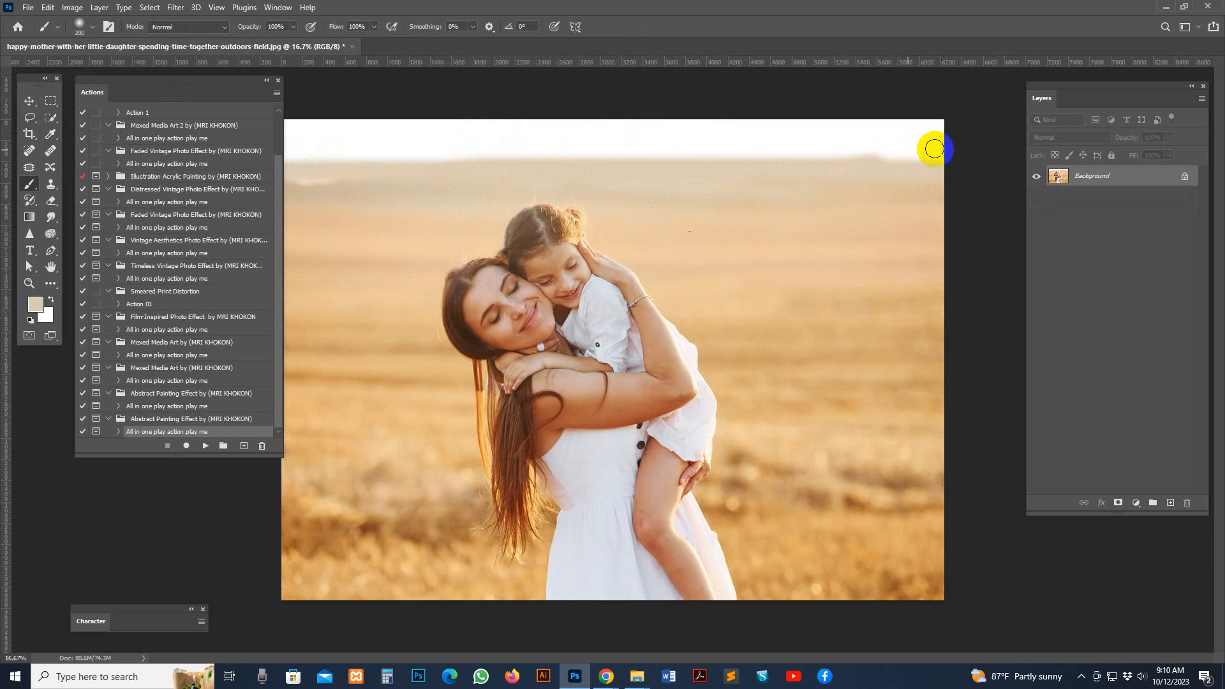
mouse_move(950, 148)
left_mouse_down()
mouse_move(471, 151)
mouse_move(969, 157)
mouse_move(669, 124)
mouse_move(433, 141)
mouse_move(354, 180)
mouse_move(384, 128)
mouse_move(261, 152)
mouse_move(715, 125)
mouse_move(932, 131)
left_mouse_up()
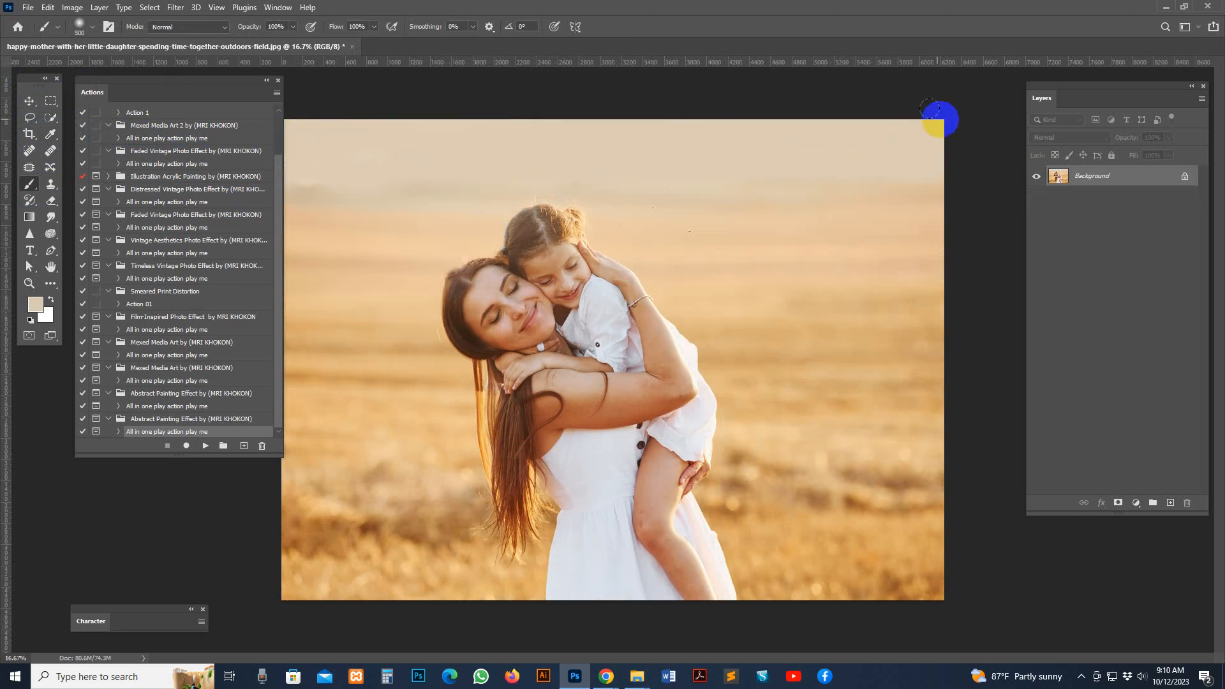
- Resize the image to a width of 3000 pixels with proportions kept
left_click(72, 7)
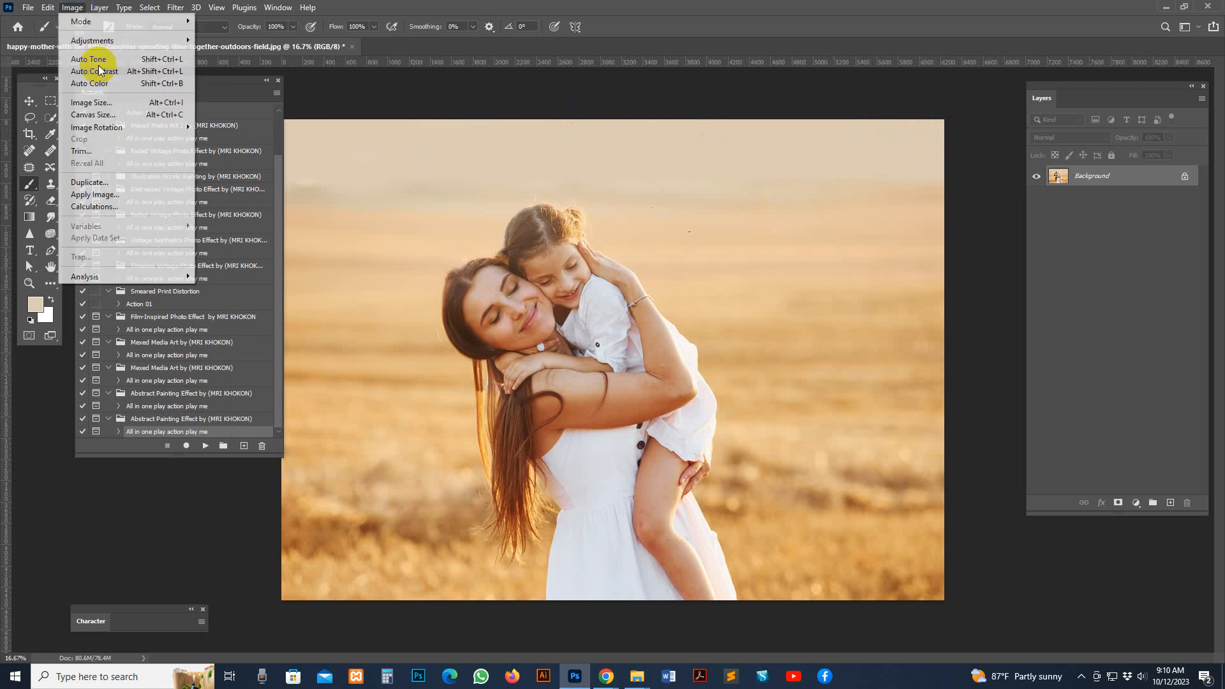
left_click(91, 102)
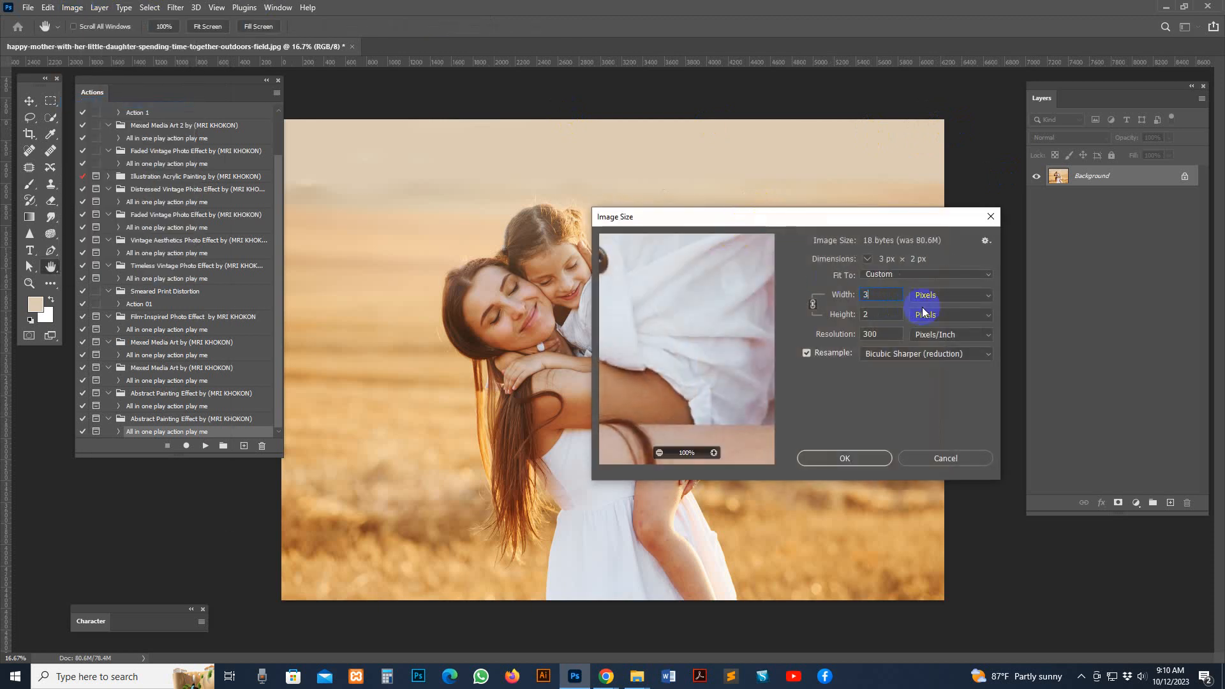
type("3000")
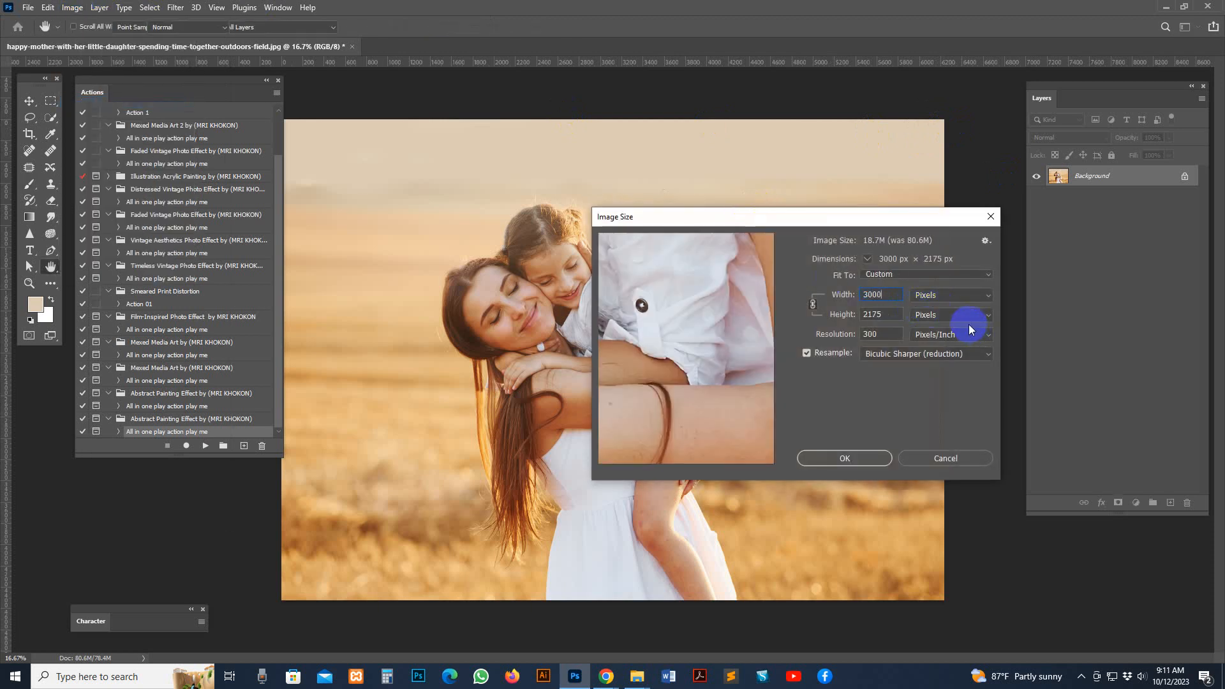
key("Return")
- Select the mother and daughter with Select Subject, and add a new layer named "brush"
left_click(50, 118)
left_click(369, 27)
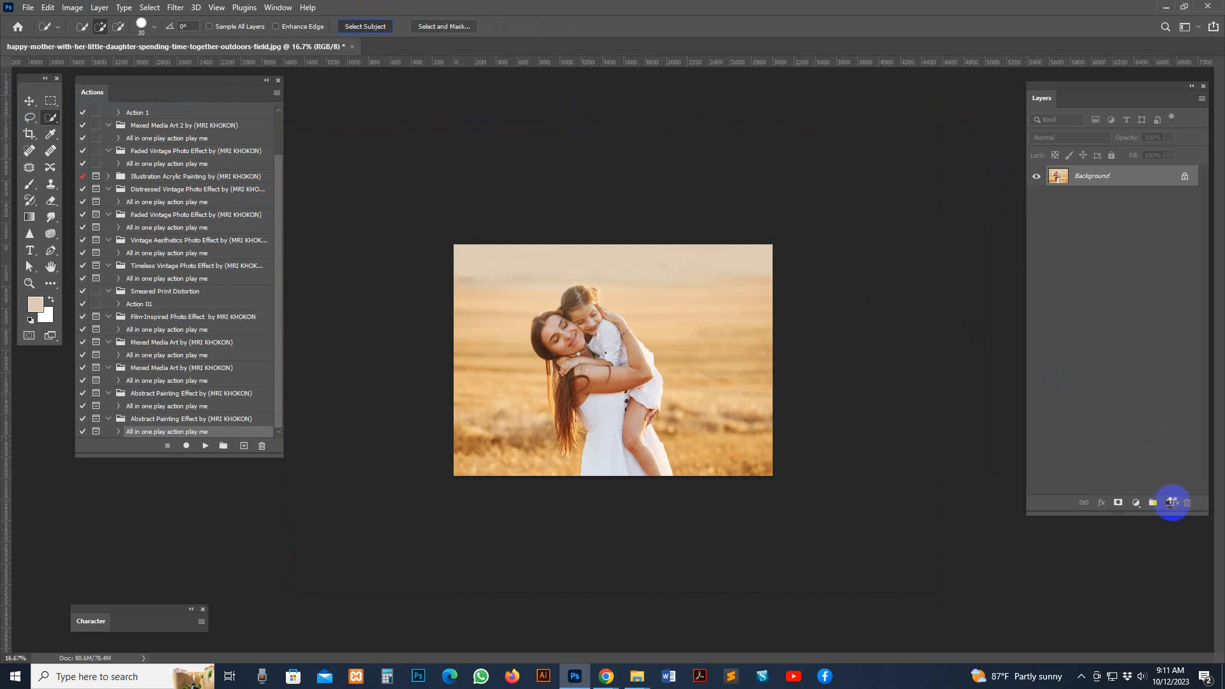
left_click(1172, 506)
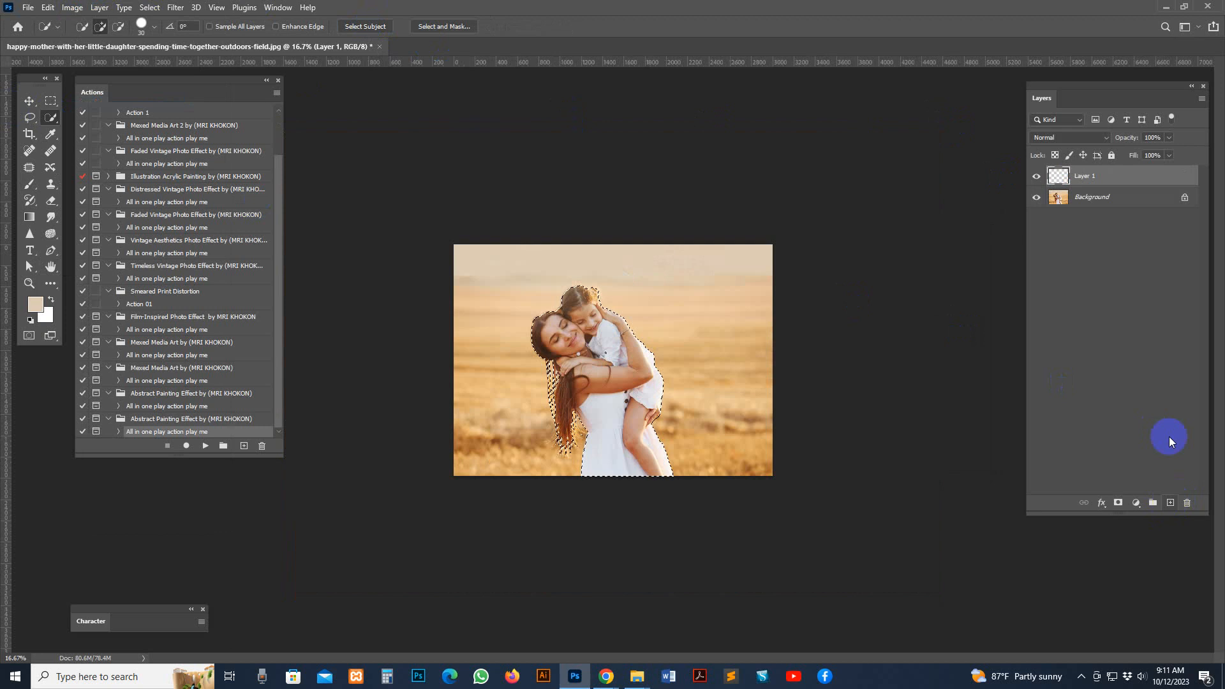
double_click(1093, 176)
type("brus")
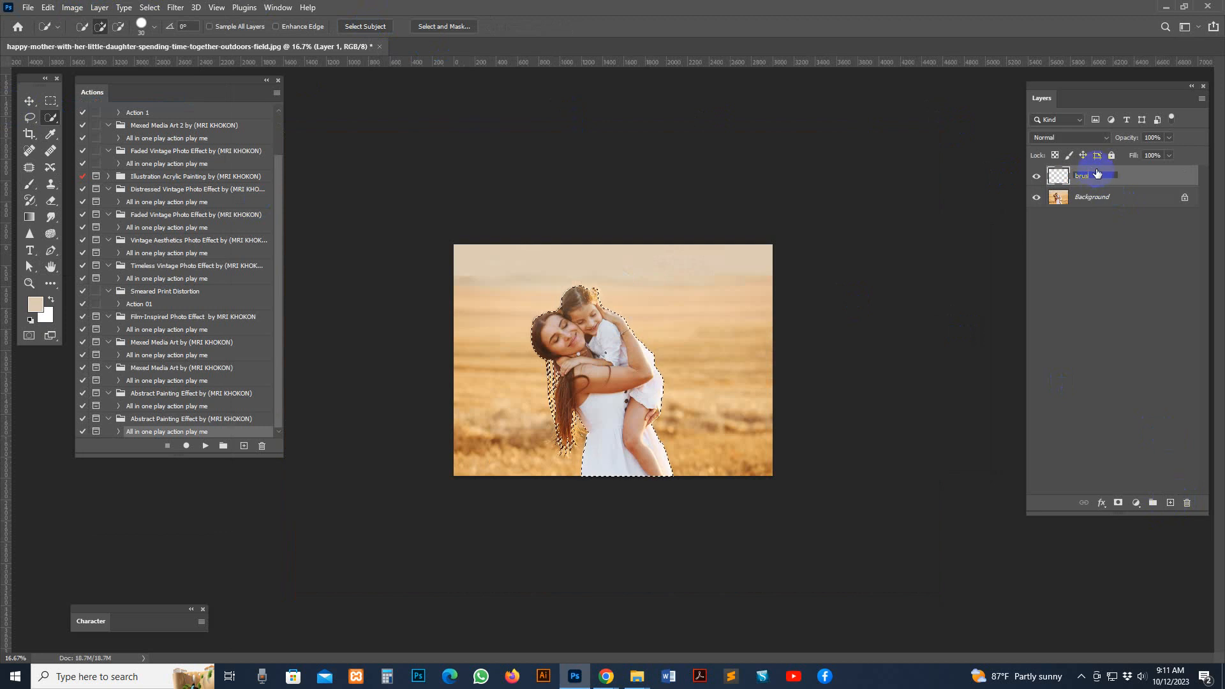
type("h")
key("Return")
- Set the foreground color to pure red and fill the subject selection with it on the "brush" layer
left_click(35, 304)
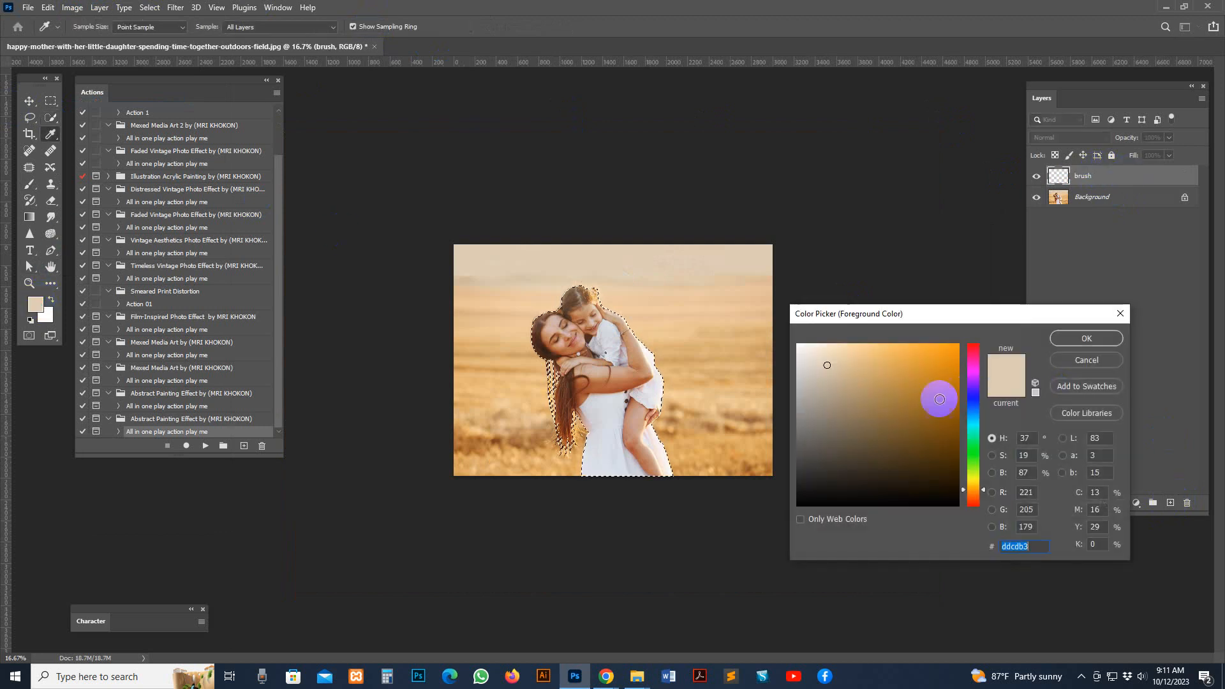
left_click(978, 347)
left_click(1072, 339)
key("w")
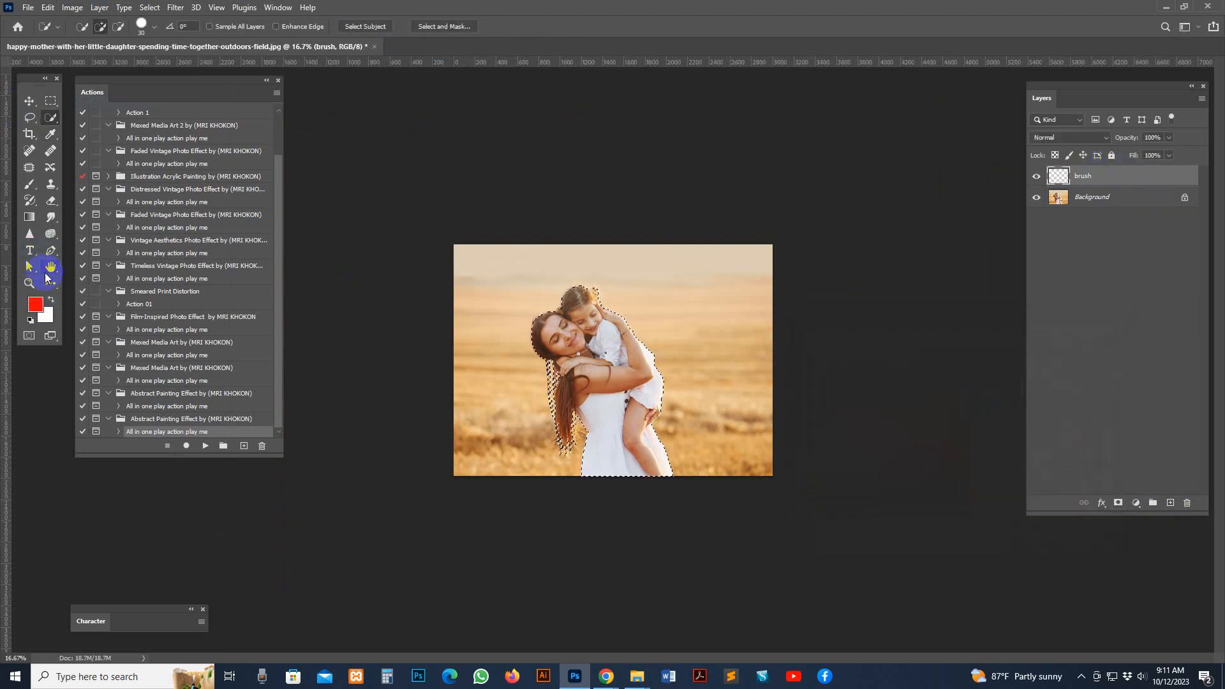
key("g")
left_click(615, 352)
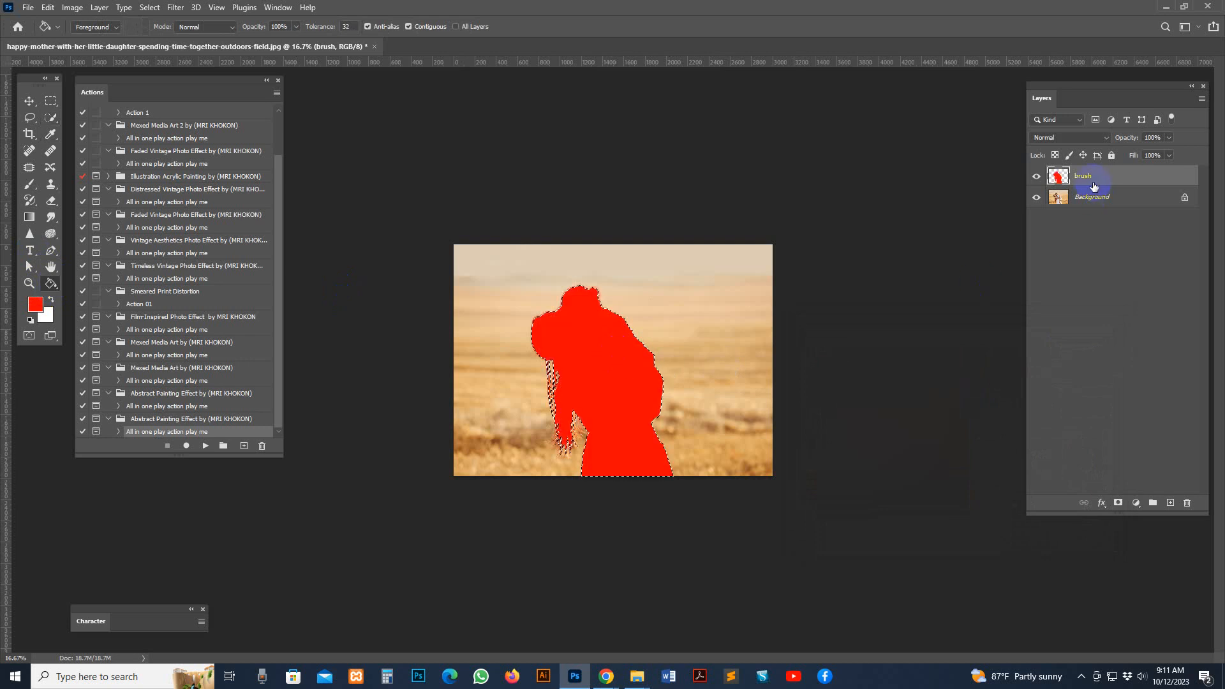
left_click(670, 251)
key("ctrl+plus")
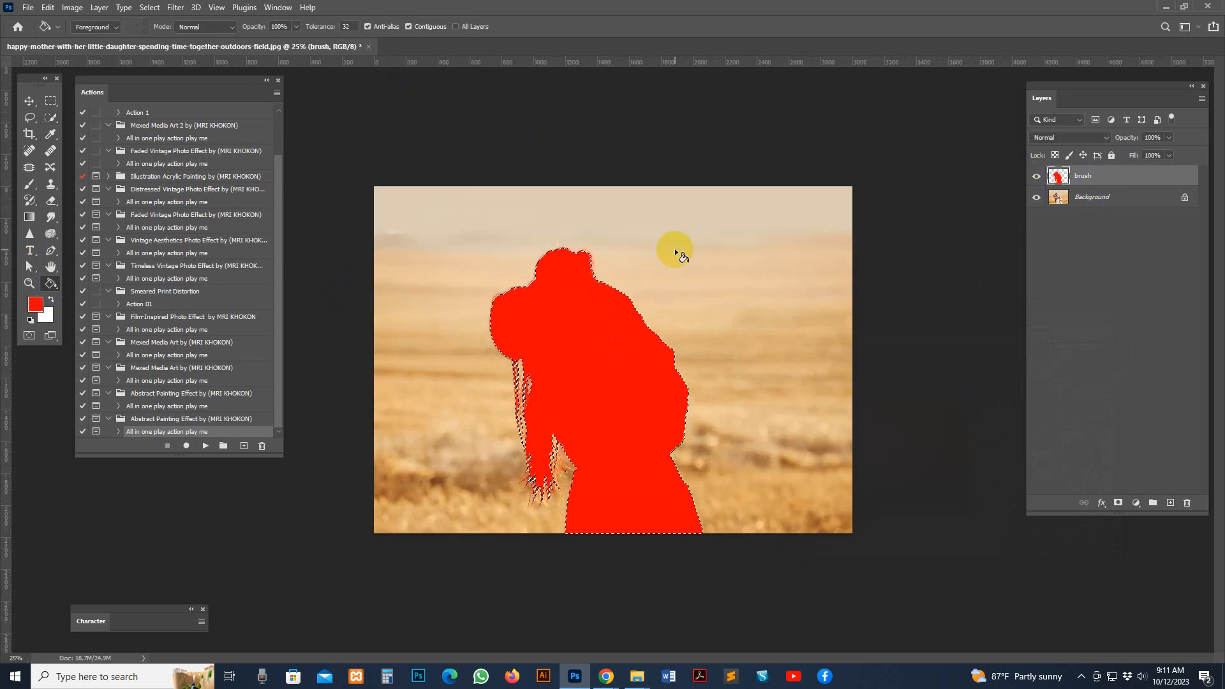
- Clear the selection and run the Abstract Painting Effect "All in one play action play me" action, dismissing its closing message
left_click(150, 8)
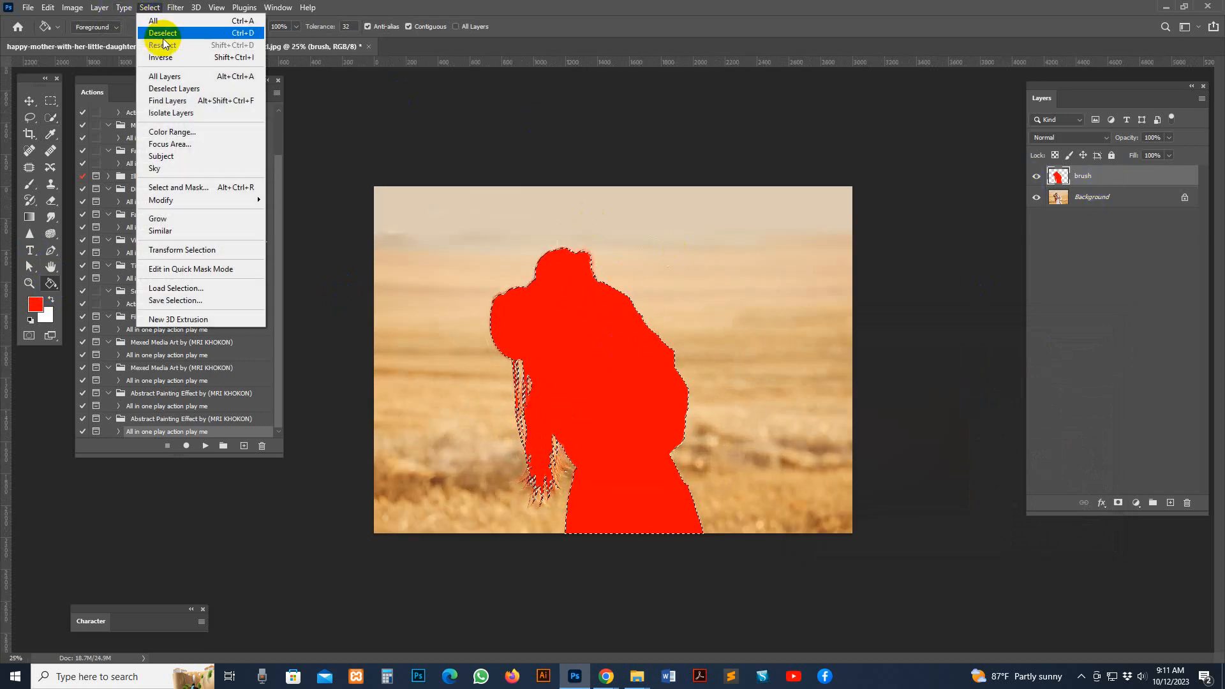
left_click(161, 33)
left_click(206, 446)
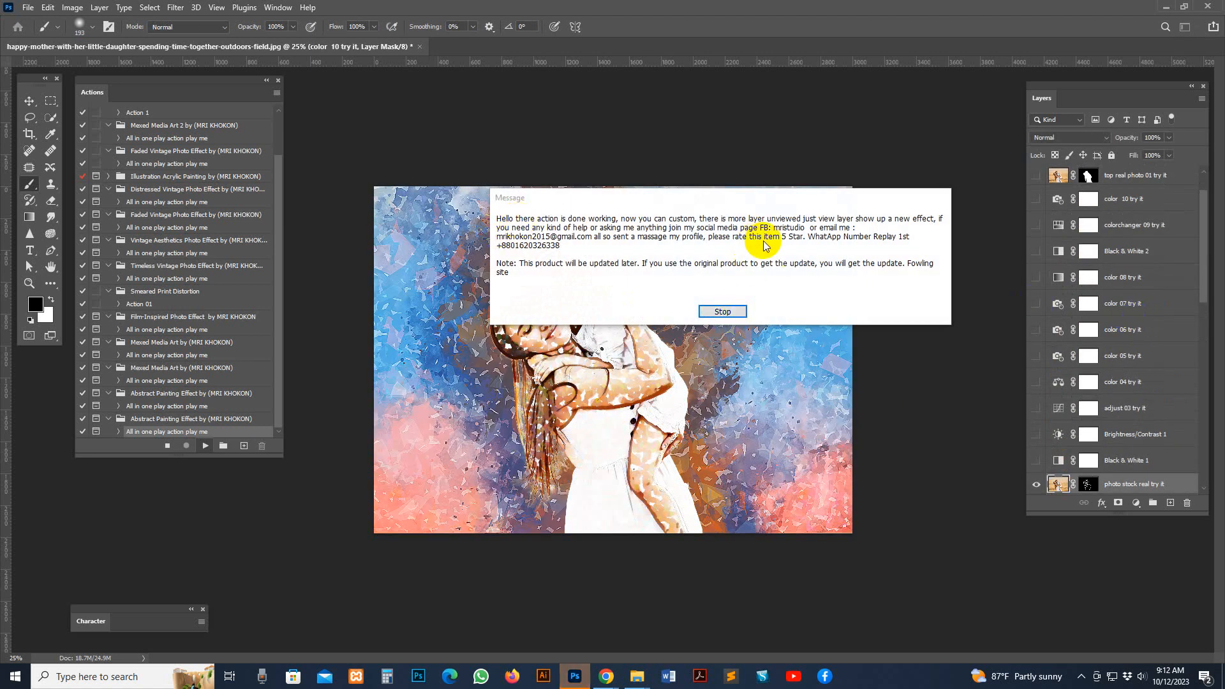
left_click(722, 311)
- Show and select the "extra color add try it 03" adjustment layer to brighten the painted background
key("z")
left_click(705, 307)
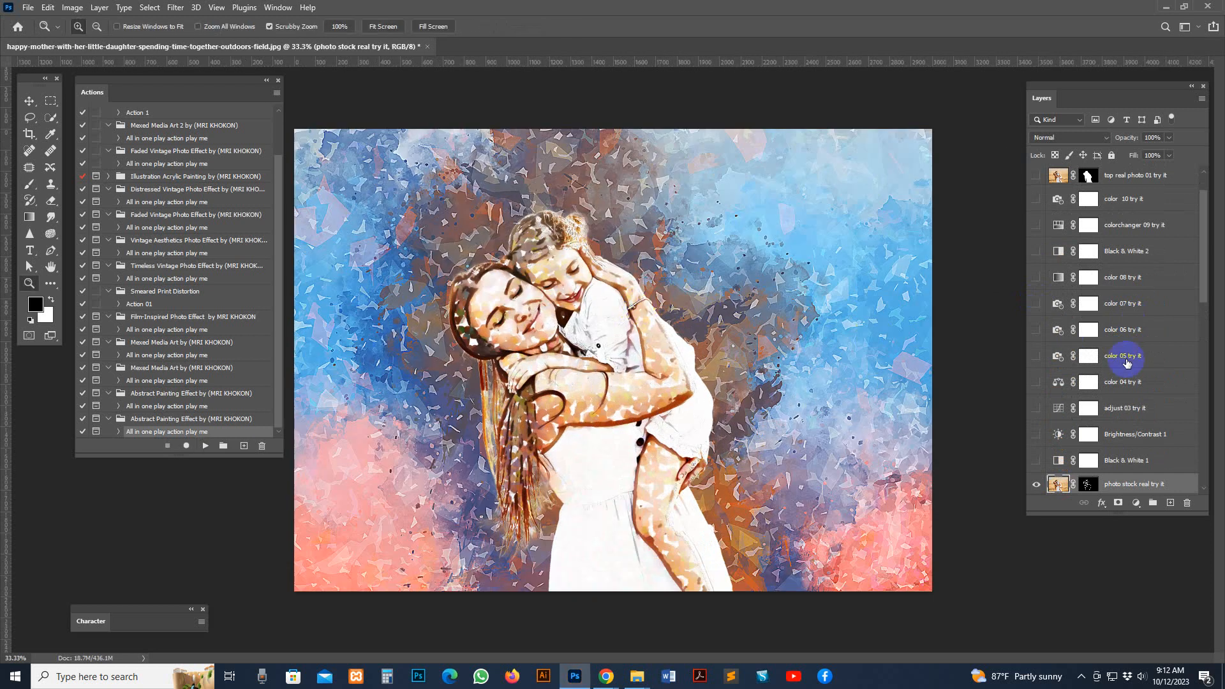
scroll(1070, 364, "down", 10)
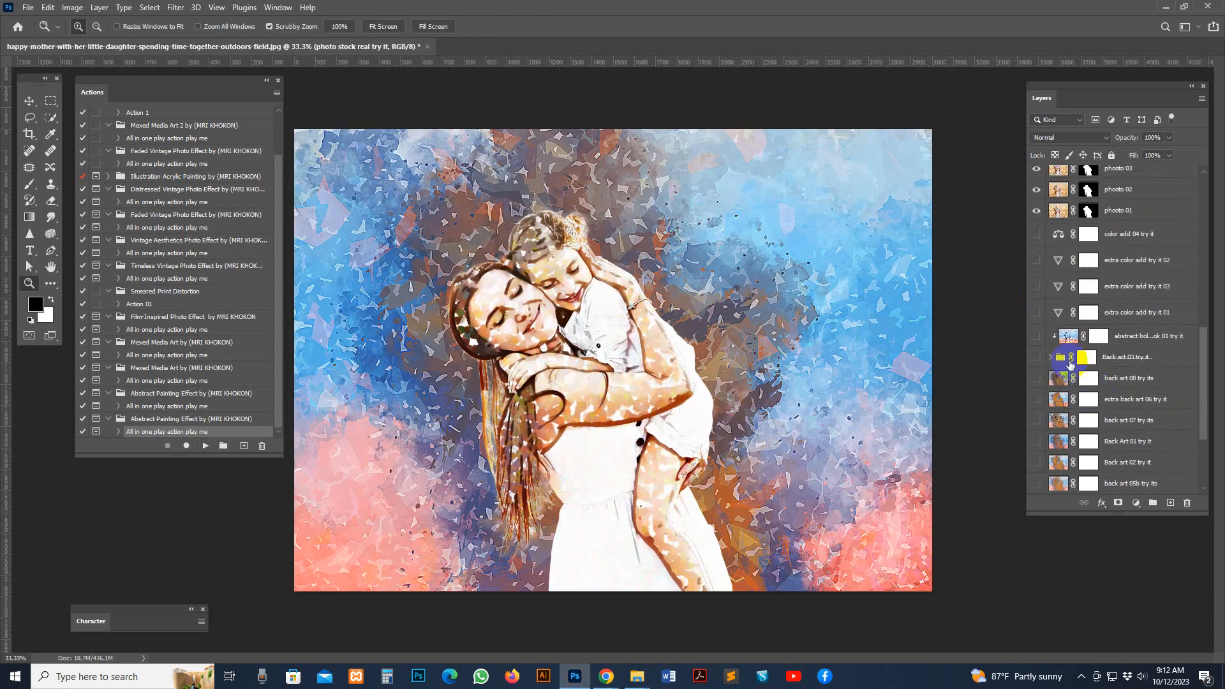
left_click(1036, 287)
left_click(1135, 288)
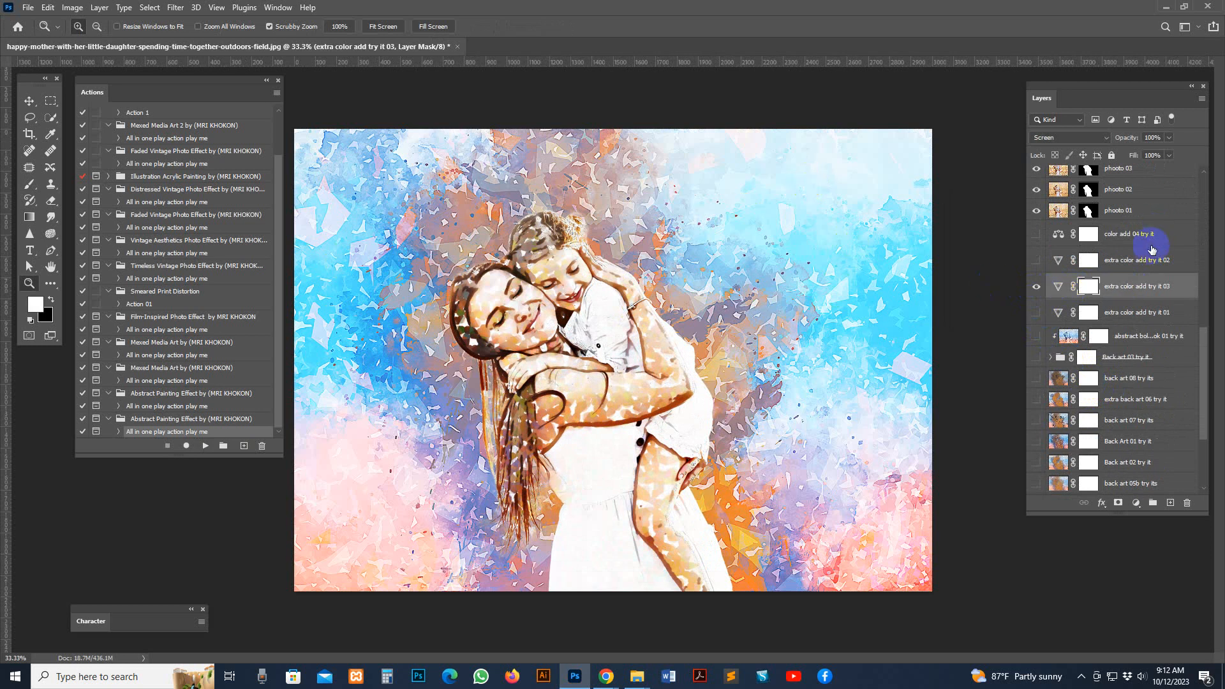
- Show the "back art 05 try its" and "back art 05b try its" background layers
scroll(1042, 381, "down", 3)
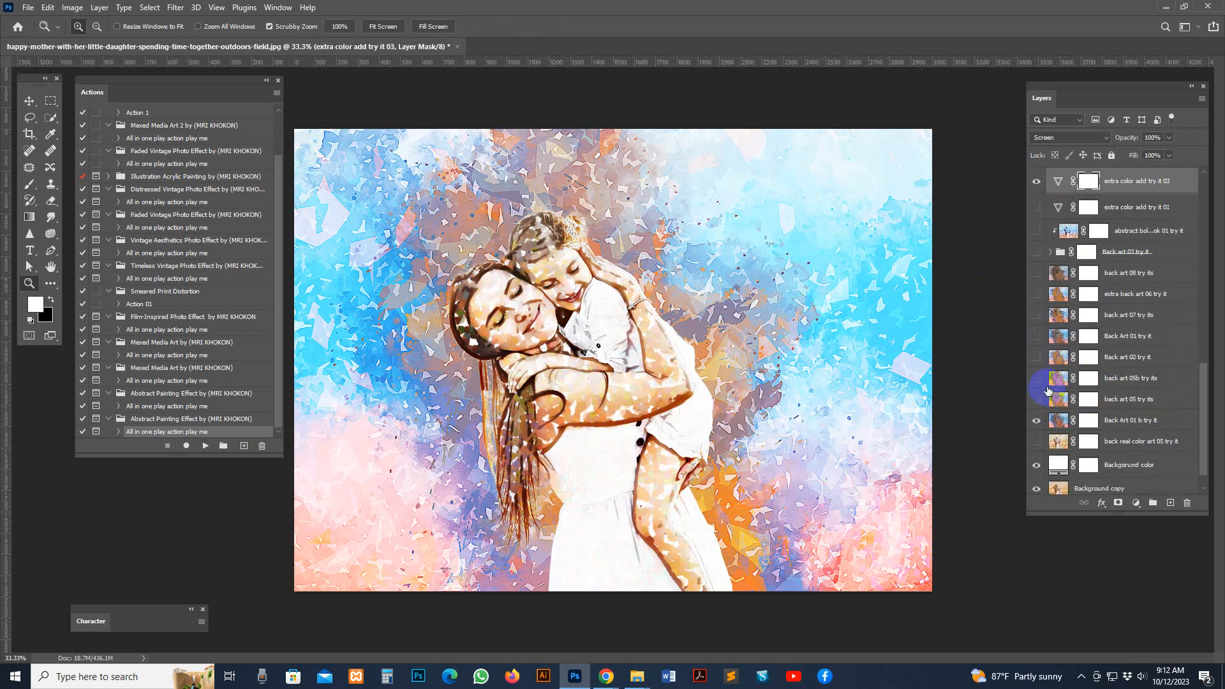
left_click(1037, 375)
left_click(1040, 354)
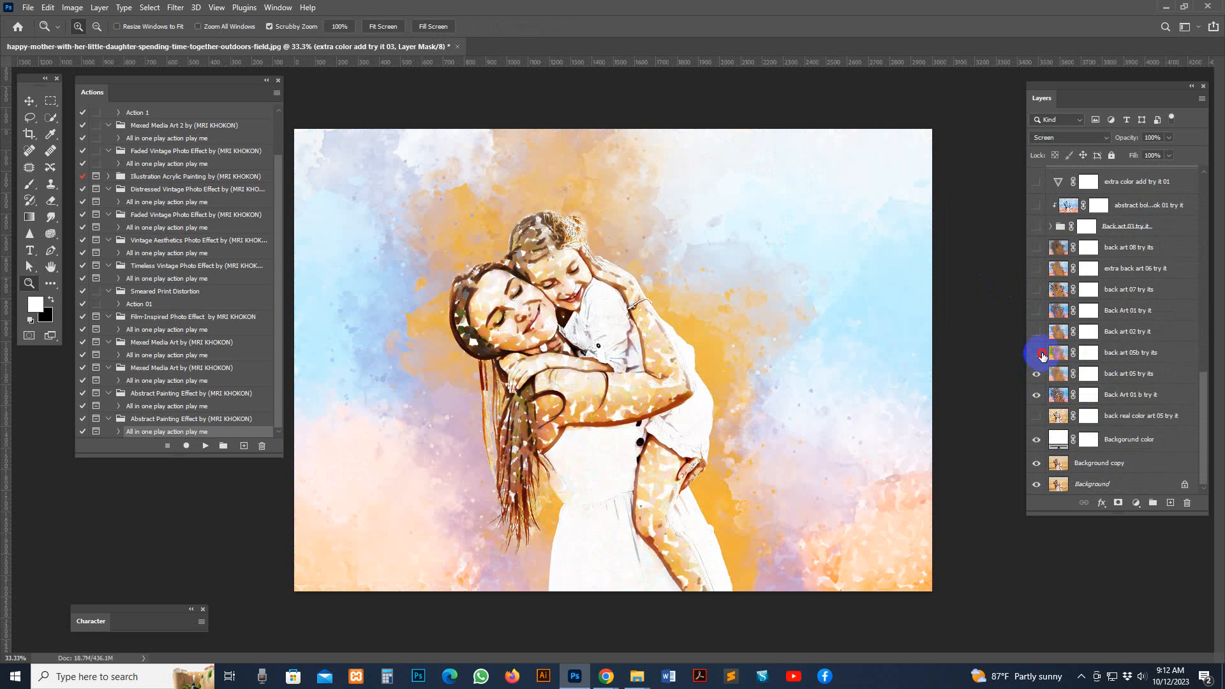
- Paint white with a small brush over both faces on the "photo stock real try it" layer mask, and switch back to the layer's image
left_click(753, 313)
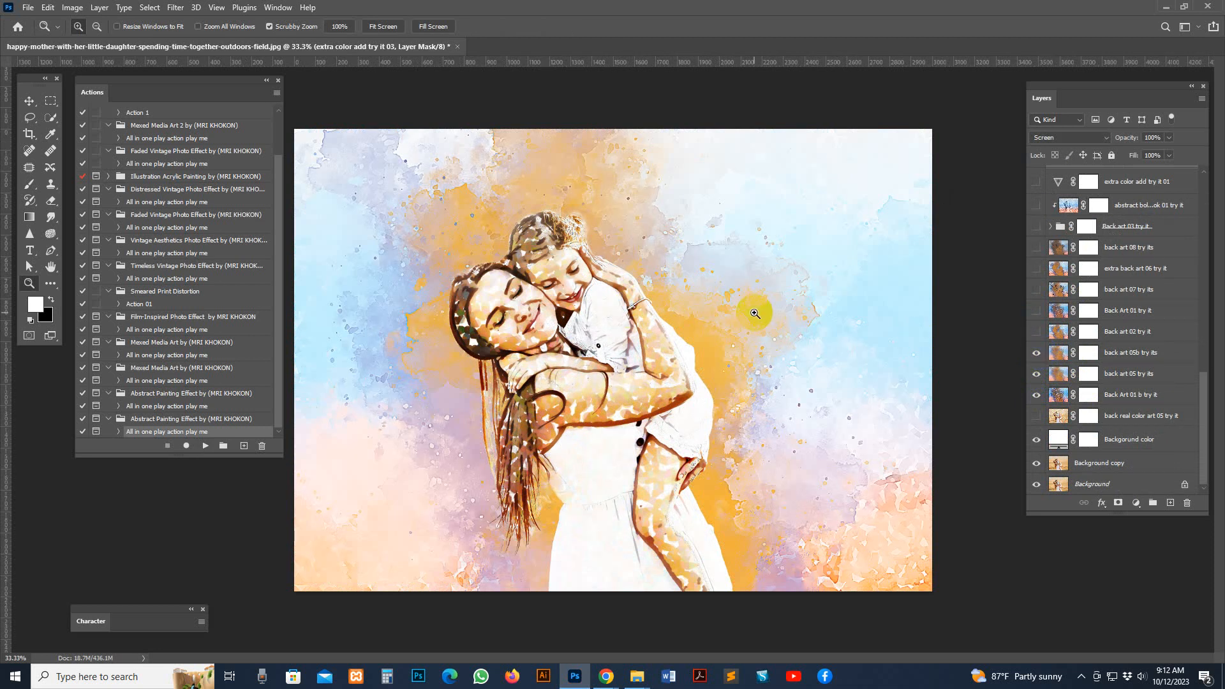
left_click_drag(753, 312, 866, 312)
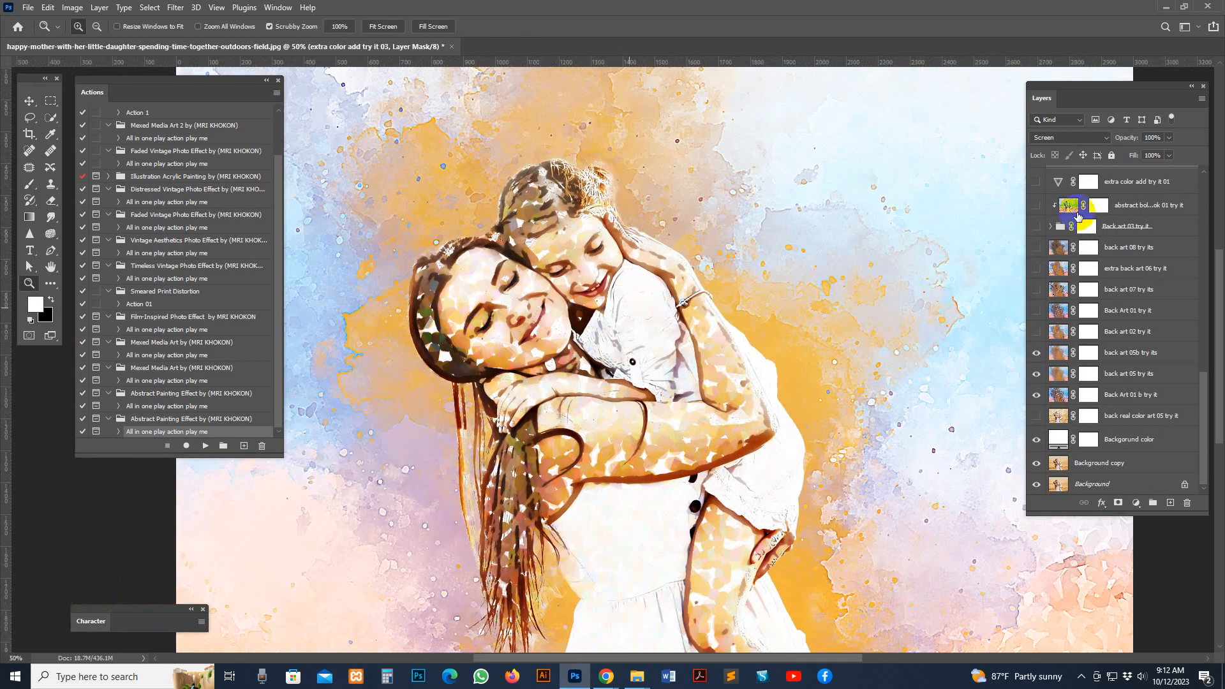
scroll(1093, 256, "up", 3)
scroll(1092, 265, "up", 3)
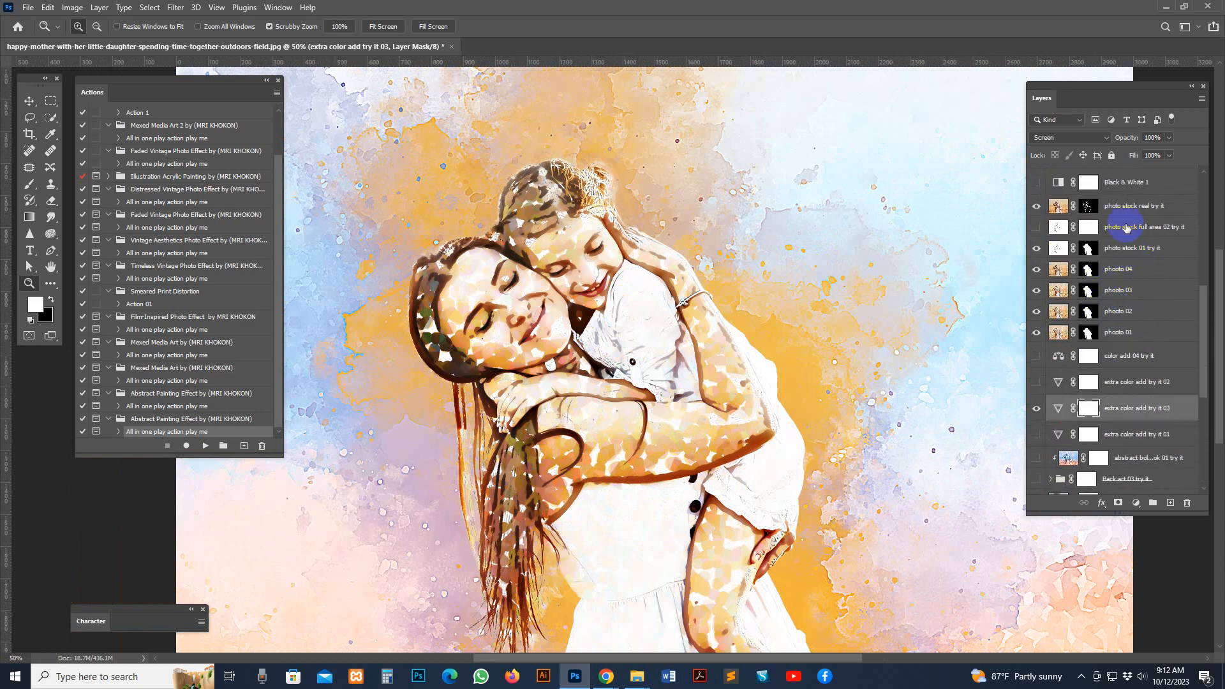
left_click(1146, 207)
left_click(1086, 207)
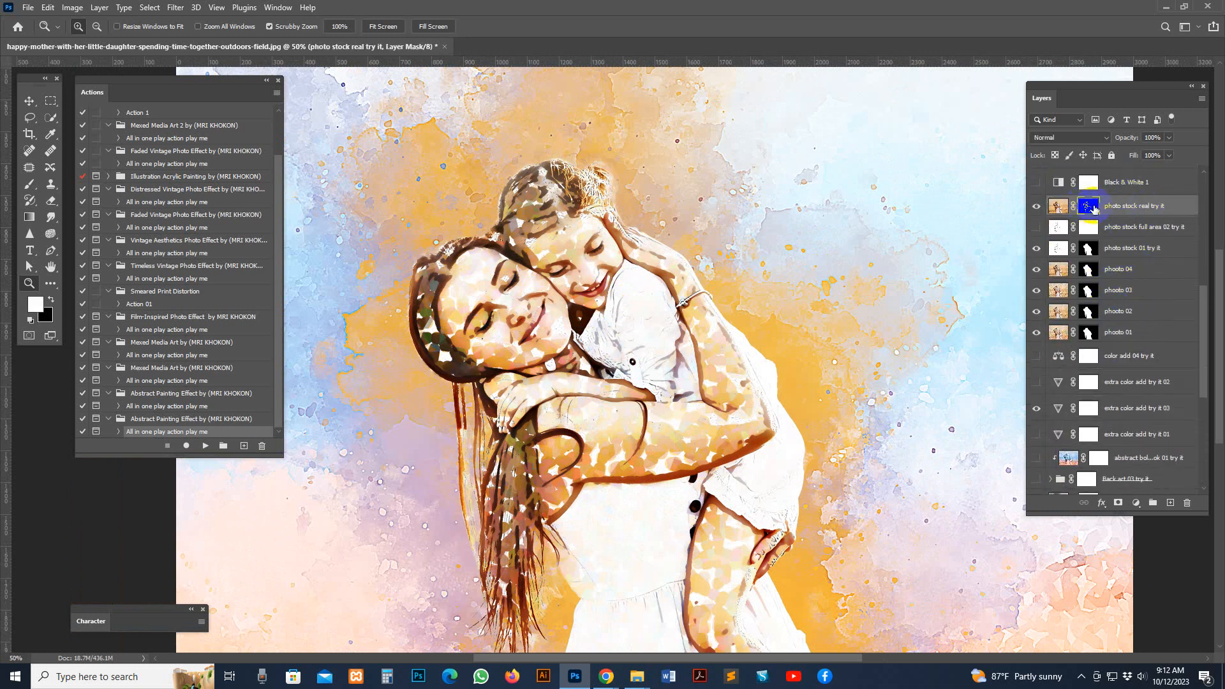
left_click(28, 185)
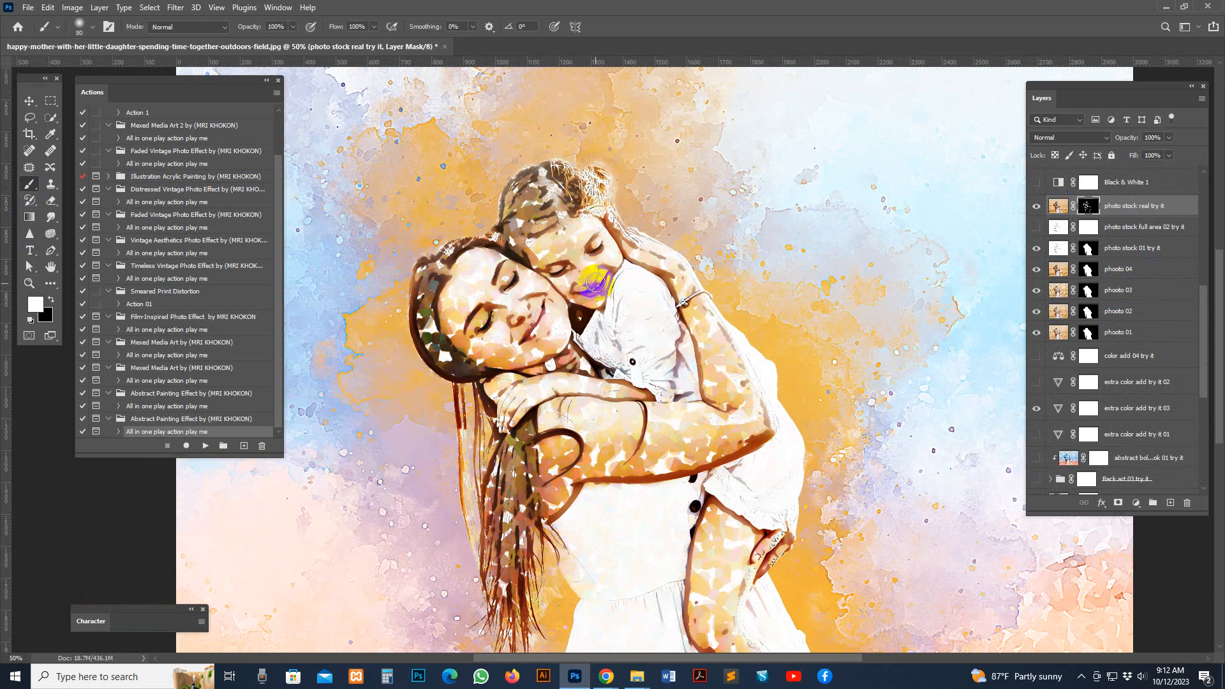
left_click_drag(605, 291, 606, 288)
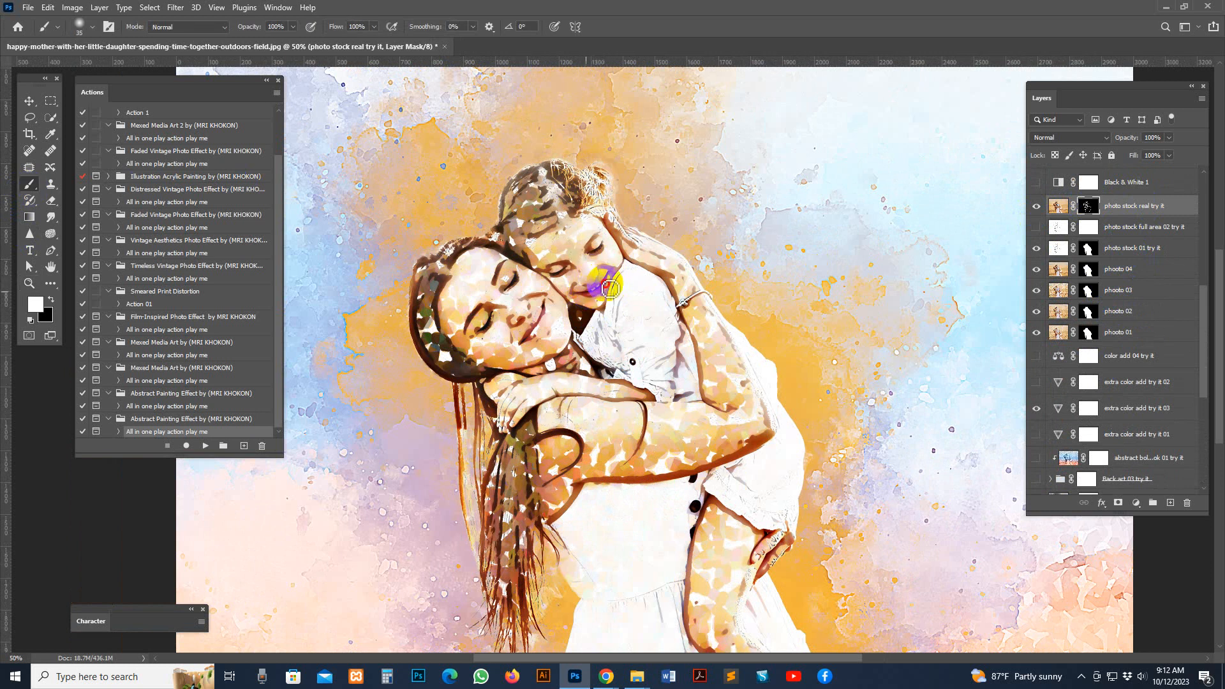
key("[")
mouse_move(525, 324)
left_mouse_down()
mouse_move(549, 322)
mouse_move(534, 318)
left_mouse_up()
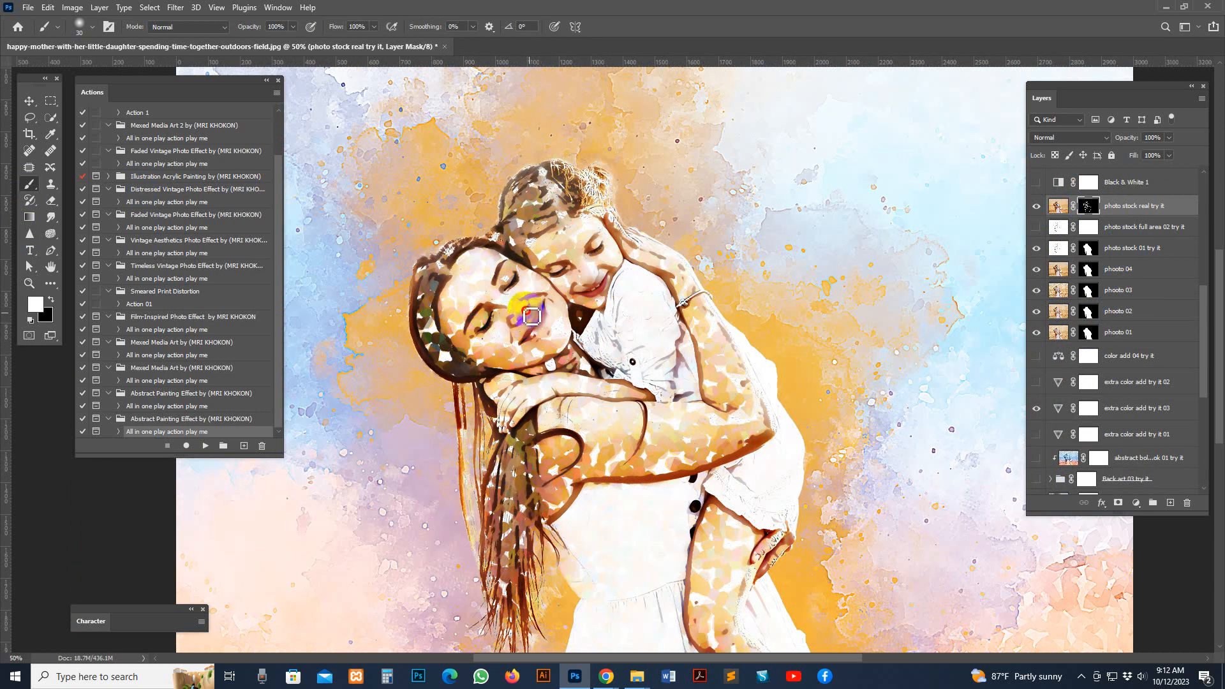
left_click_drag(510, 273, 513, 286)
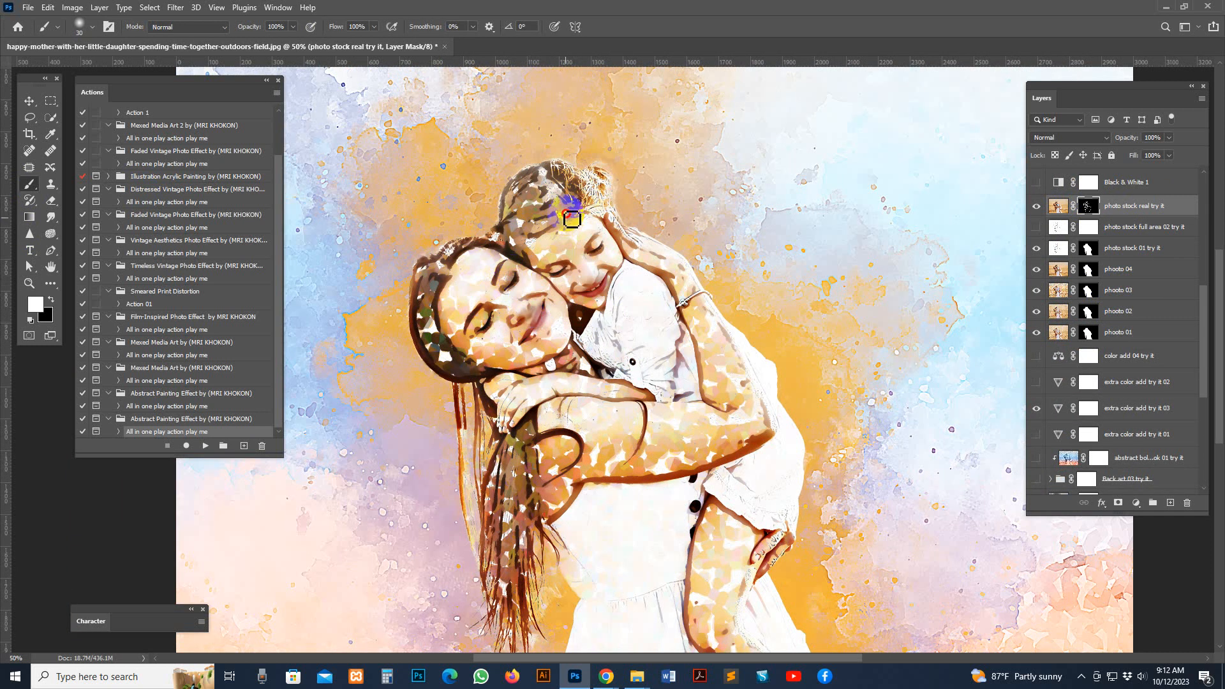
key("z")
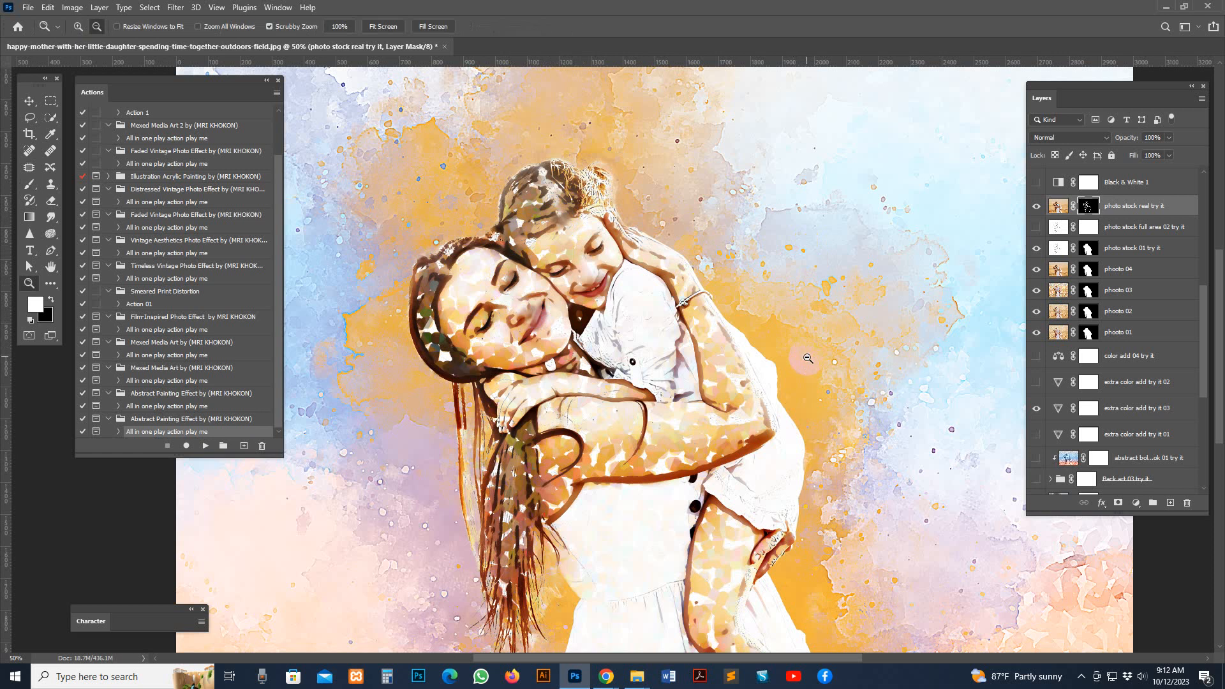
left_click(802, 347, "alt")
left_click(1181, 209)
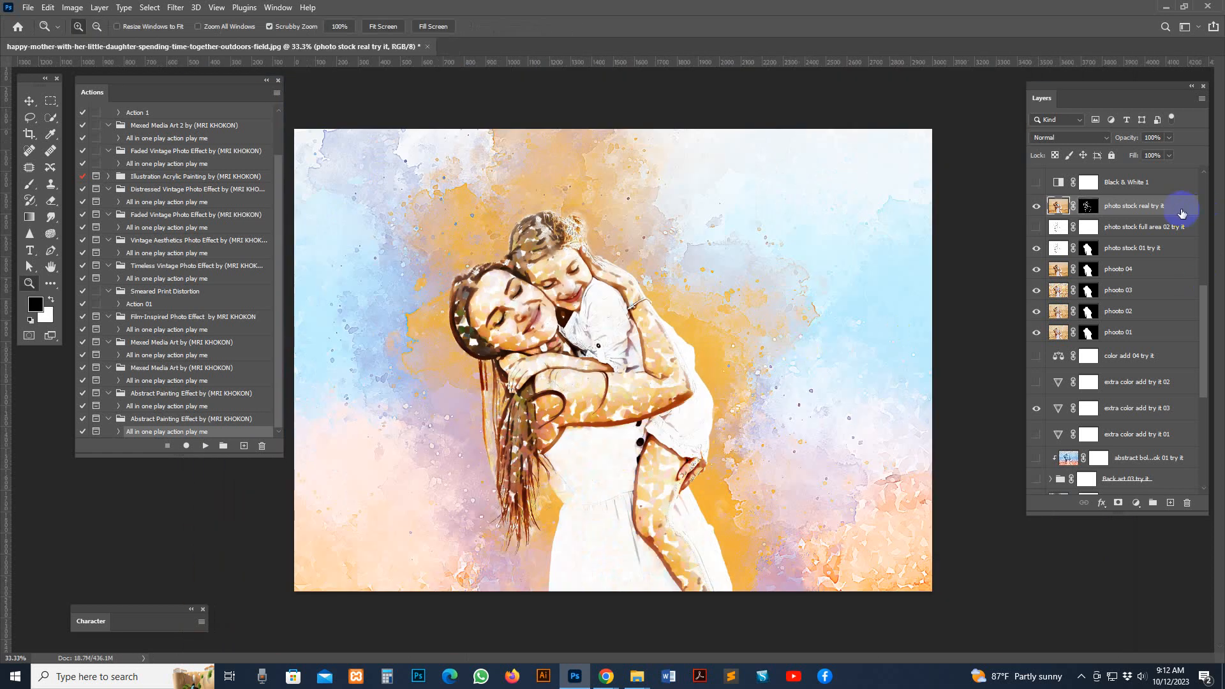